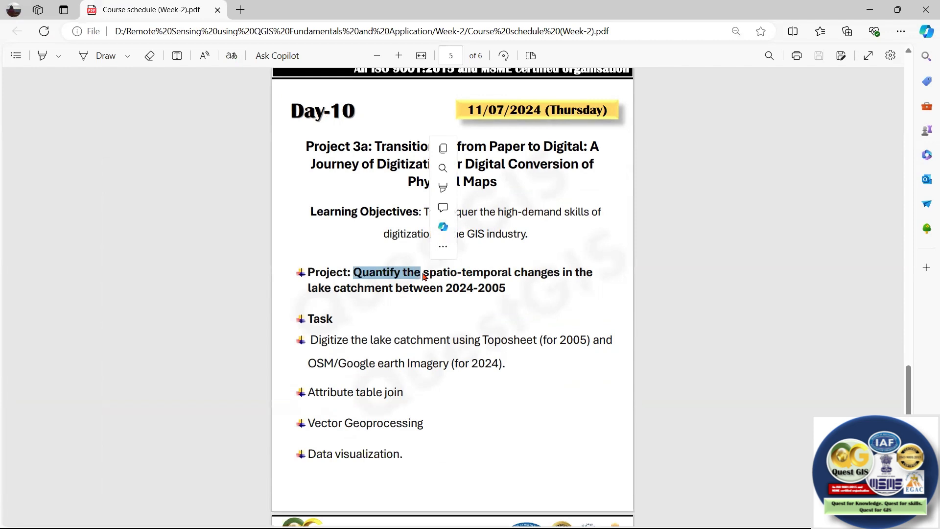
# Highlight the spatio-temporal wording and the 2024-2005 period in the Day-10 project description.
pyautogui.moveTo(491, 272); pyautogui.dragTo(474, 273)
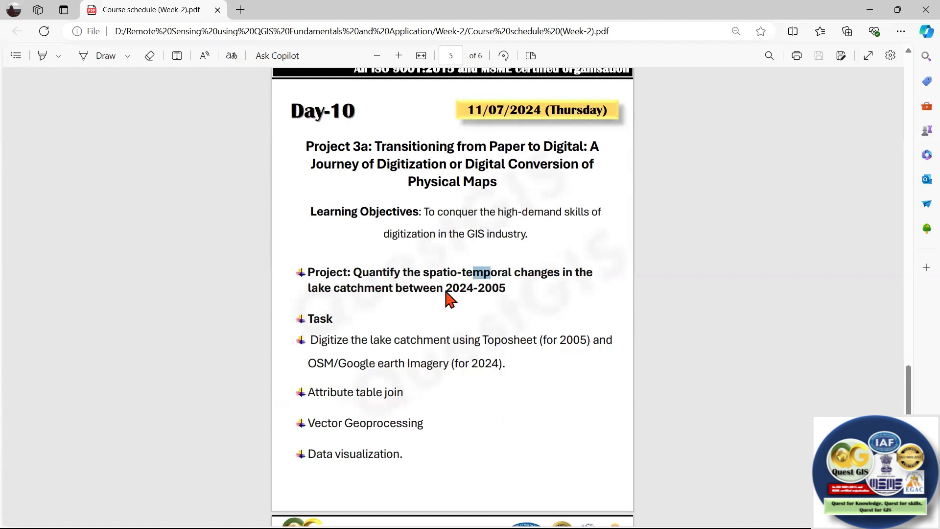
pyautogui.moveTo(445, 287); pyautogui.dragTo(492, 289)
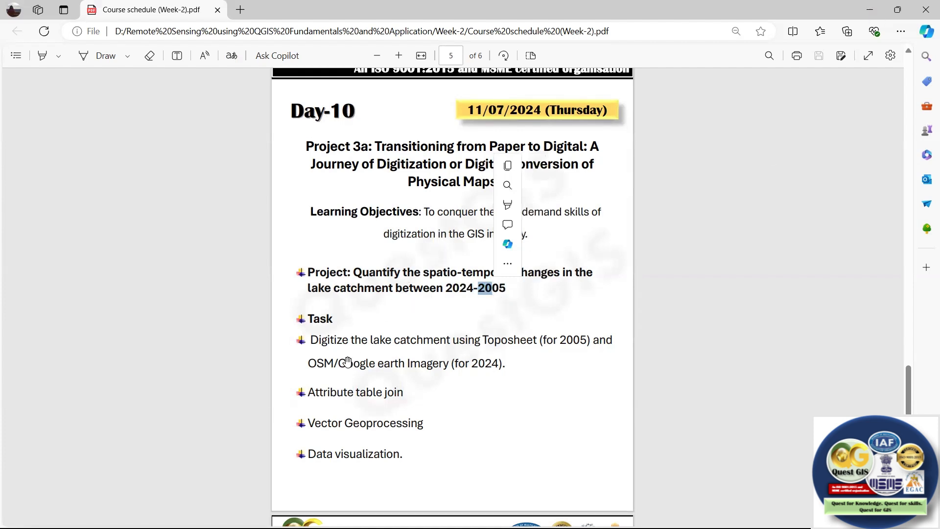
# Switch to QGIS and examine the survey date note and the overall extent of the georeferenced toposheet.
pyautogui.hotkey('alt', 'Tab')
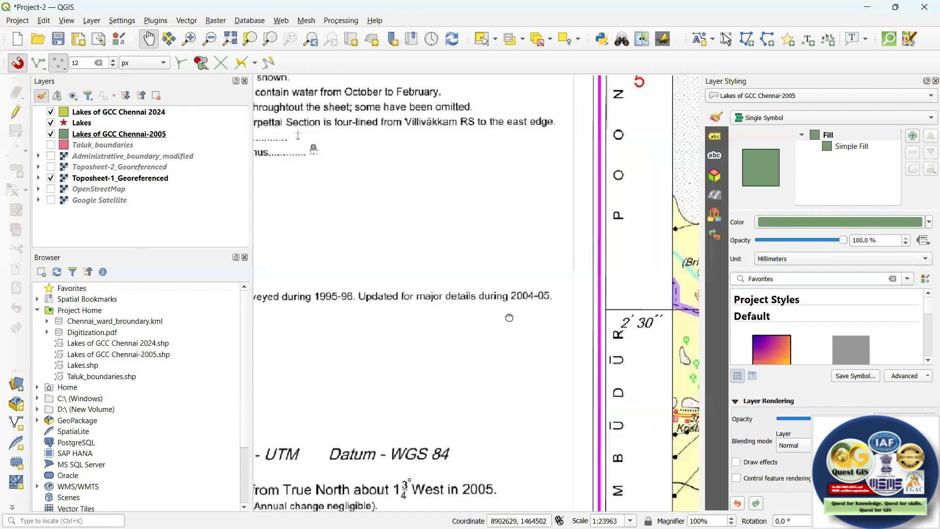
pyautogui.moveTo(303, 299); pyautogui.dragTo(402, 300)
pyautogui.moveTo(577, 294); pyautogui.dragTo(499, 302)
pyautogui.scroll(2, 563, 304)
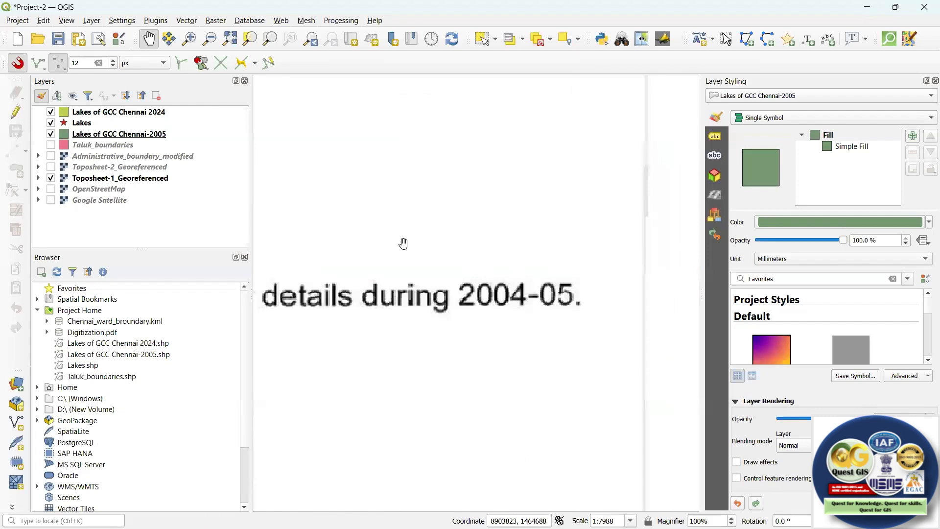
pyautogui.scroll(-4, 355, 236)
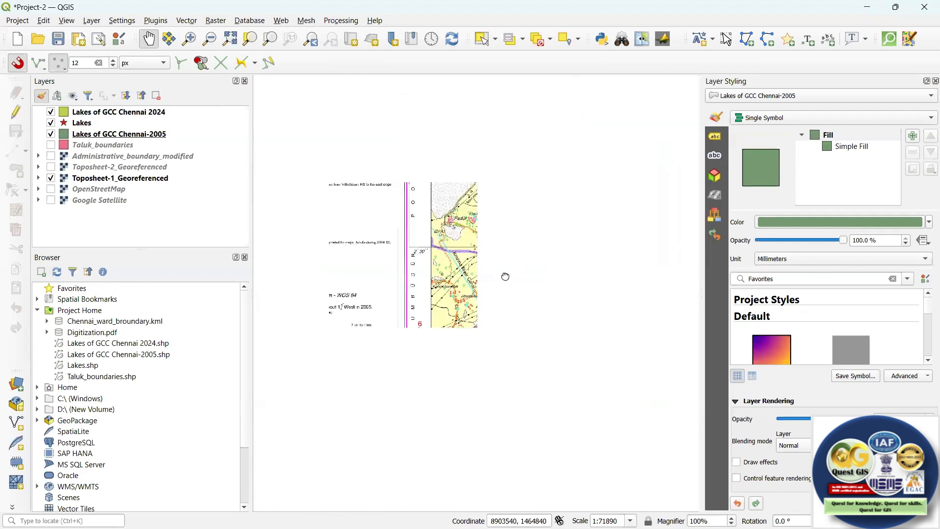
pyautogui.scroll(-4, 473, 223)
pyautogui.moveTo(499, 161); pyautogui.dragTo(552, 220)
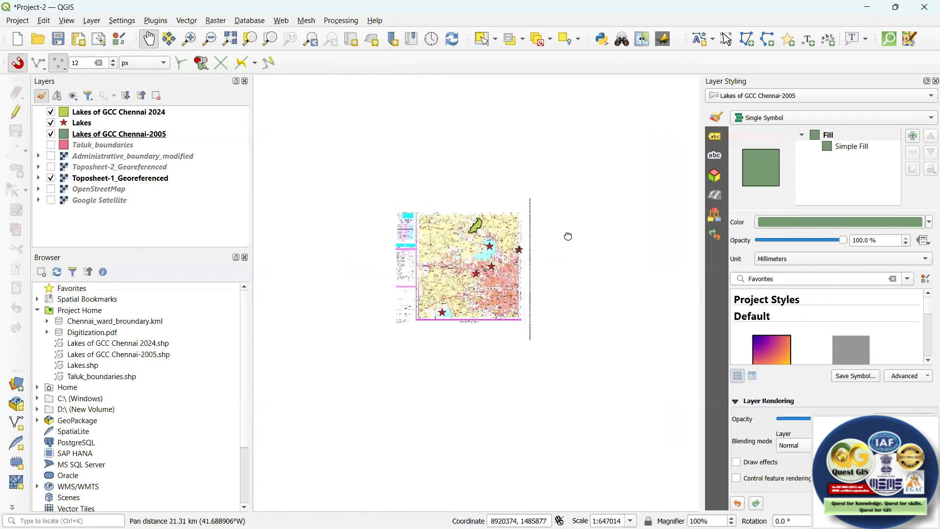
pyautogui.scroll(2, 572, 254)
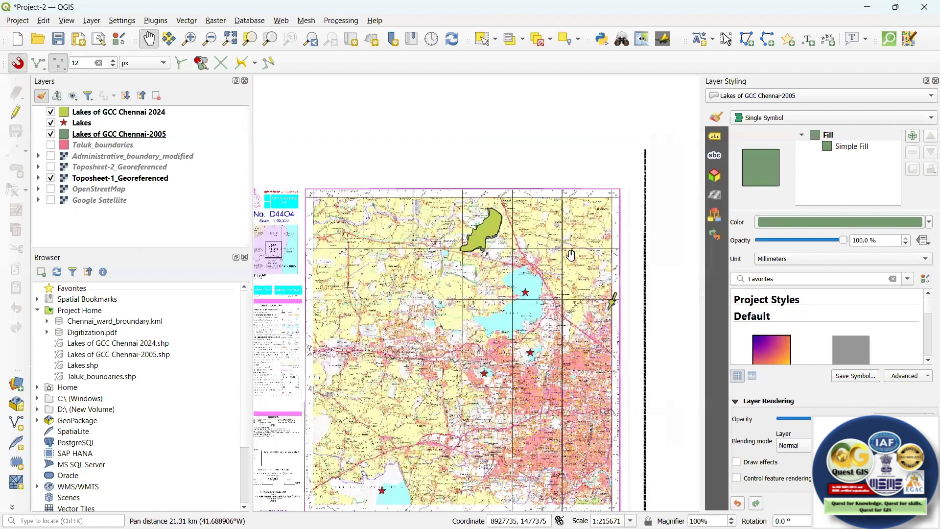
pyautogui.moveTo(571, 255); pyautogui.dragTo(587, 166)
pyautogui.moveTo(572, 254); pyautogui.dragTo(569, 273)
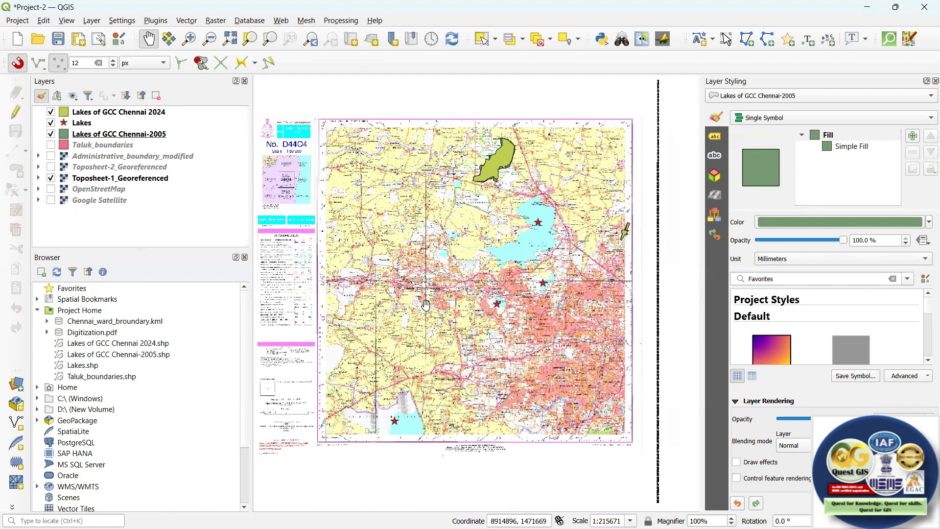
# Show the Google Satellite layer and hide Toposheet-1_Georeferenced to view the lakes on the imagery.
pyautogui.click(51, 200)
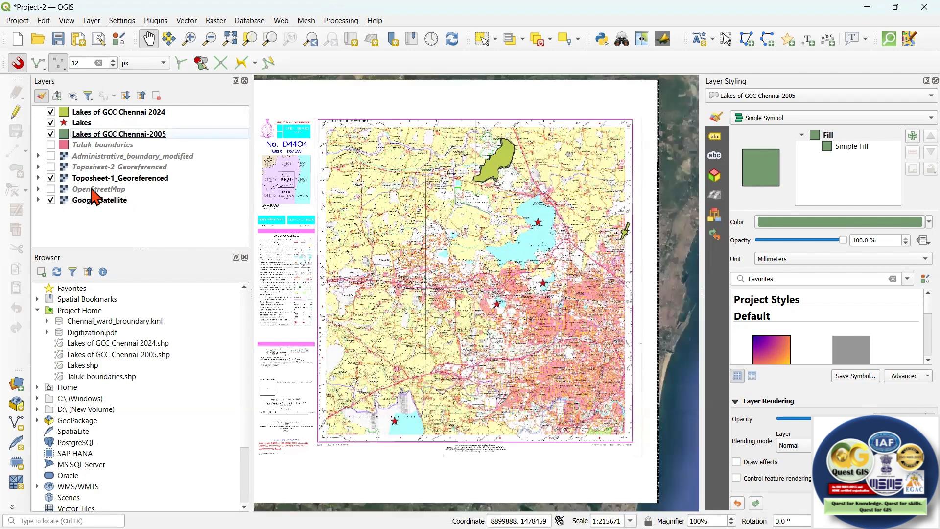
pyautogui.click(51, 179)
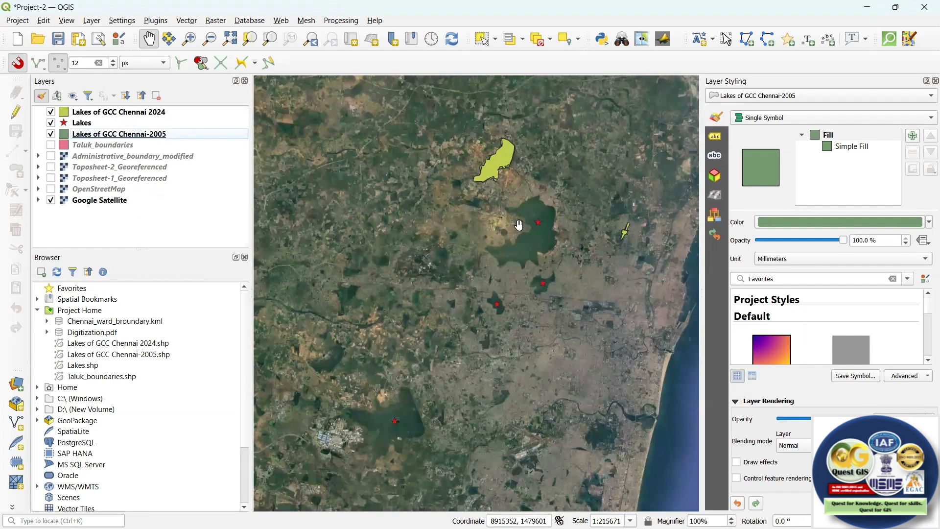
pyautogui.scroll(1, 509, 154)
pyautogui.scroll(1, 504, 162)
pyautogui.scroll(-2, 497, 182)
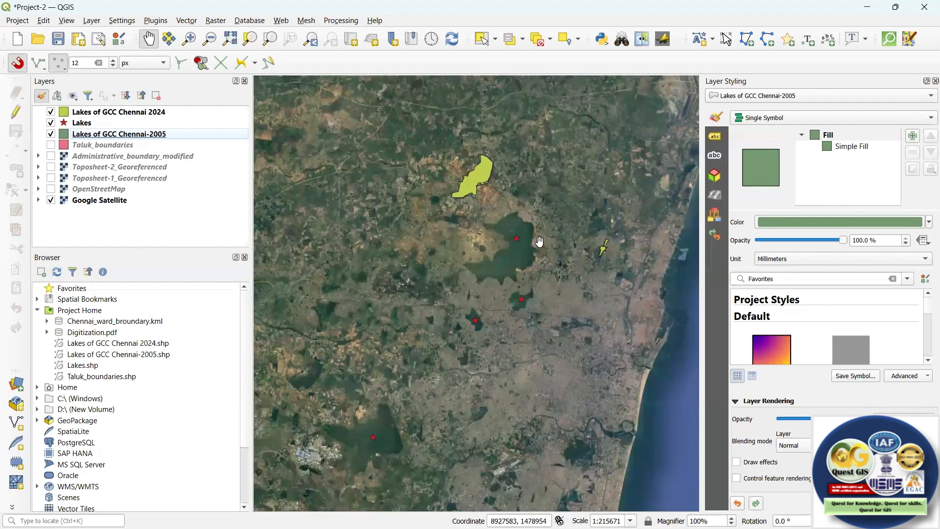
# Switch to the course schedule PDF in Edge and highlight the digitizing, attribute table join, vector geoprocessing and data visualization tasks.
pyautogui.moveTo(592, 527)
pyautogui.moveTo(565, 514)
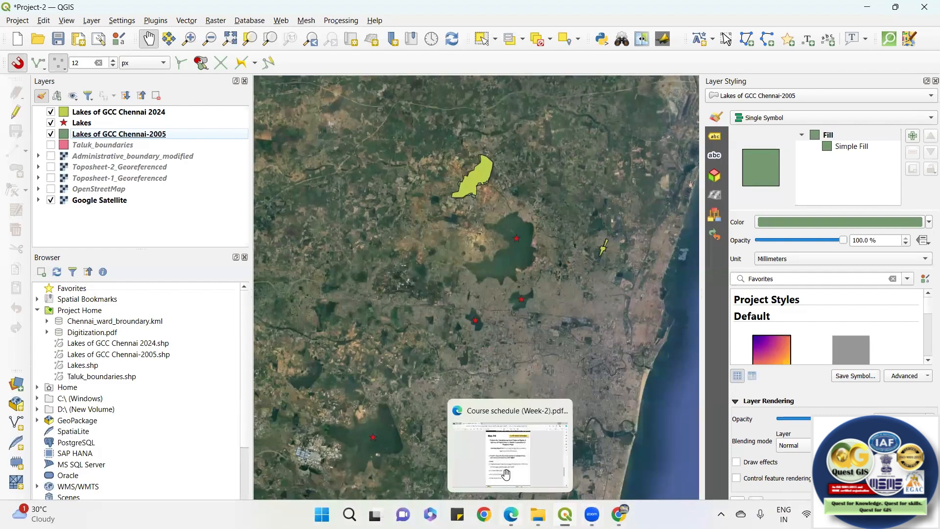
pyautogui.click(509, 483)
pyautogui.press('super+Up')
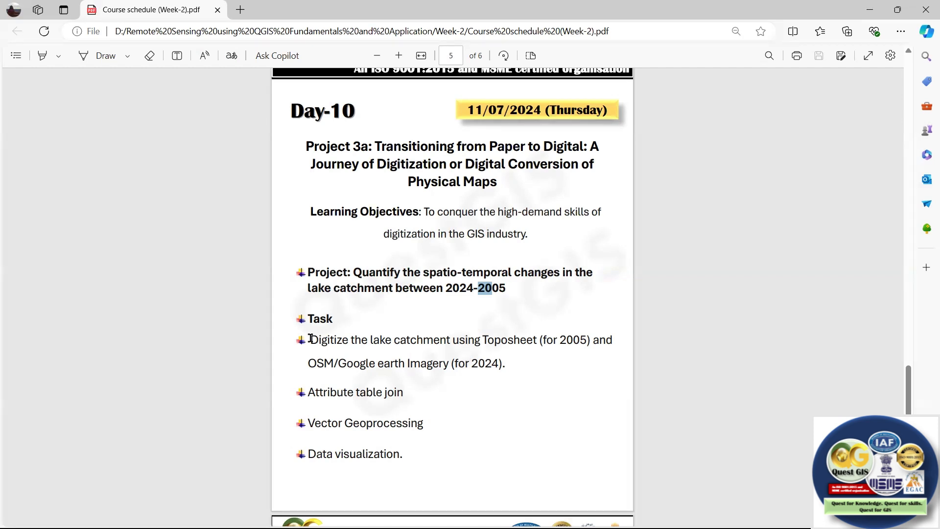
pyautogui.moveTo(311, 339); pyautogui.dragTo(550, 342)
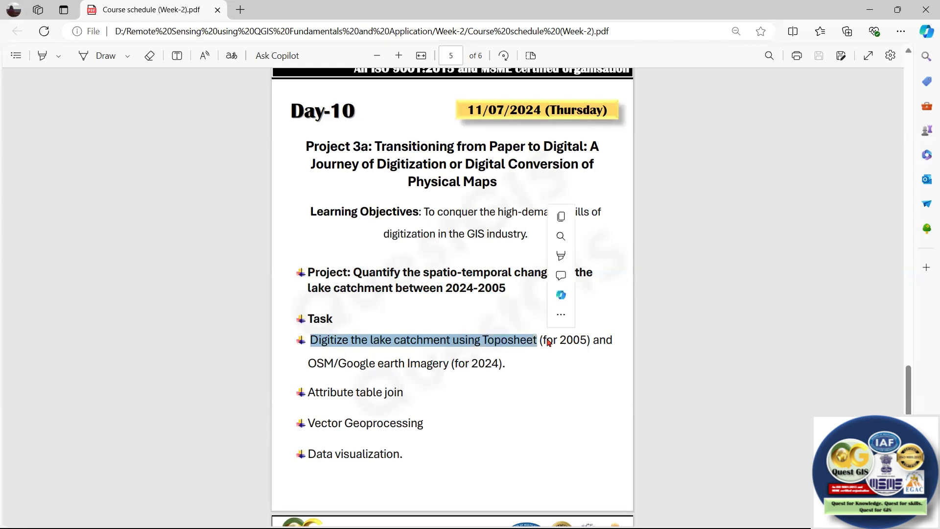
pyautogui.moveTo(308, 363); pyautogui.dragTo(507, 363)
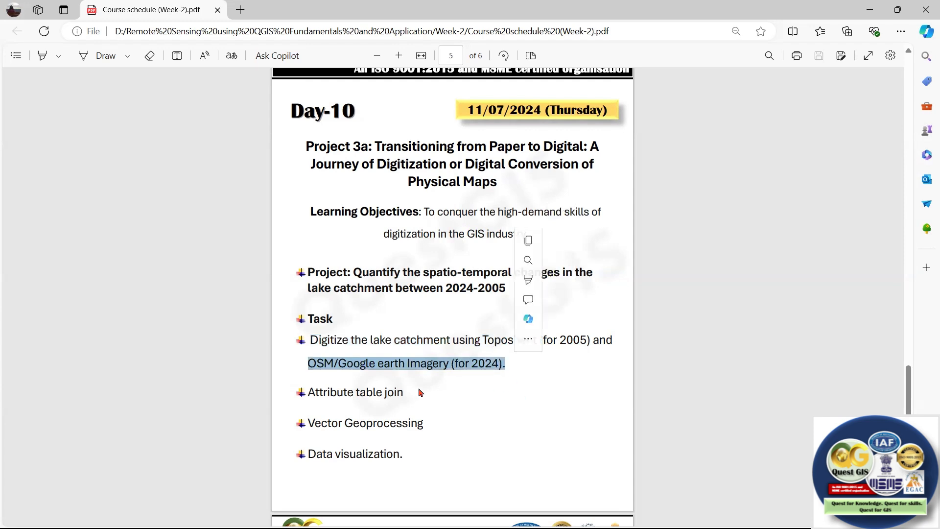
pyautogui.moveTo(309, 393); pyautogui.dragTo(406, 395)
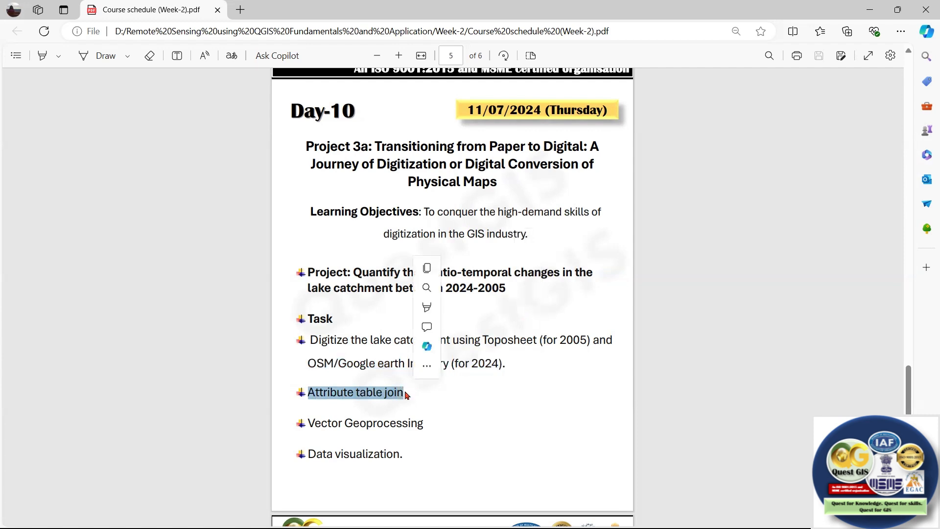
pyautogui.moveTo(306, 421); pyautogui.dragTo(426, 425)
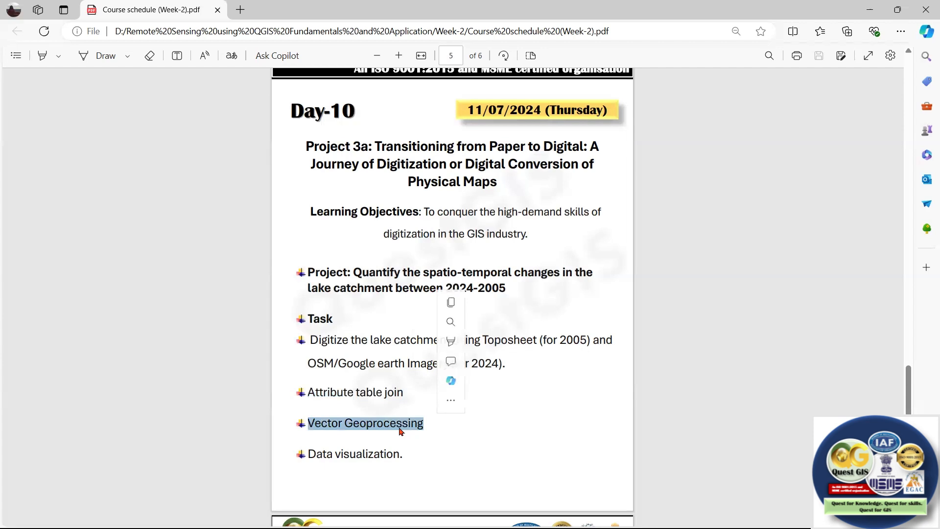
pyautogui.moveTo(307, 454); pyautogui.dragTo(420, 457)
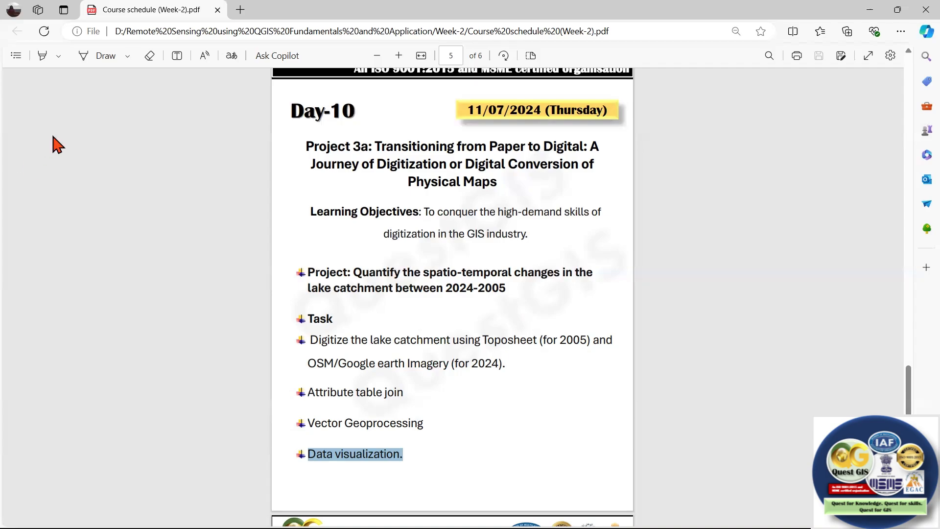
# Switch to QGIS, hide the Lakes of GCC Chennai 2024 and Lakes layers, and show Toposheet-1_Georeferenced.
pyautogui.hotkey('alt', 'Tab')
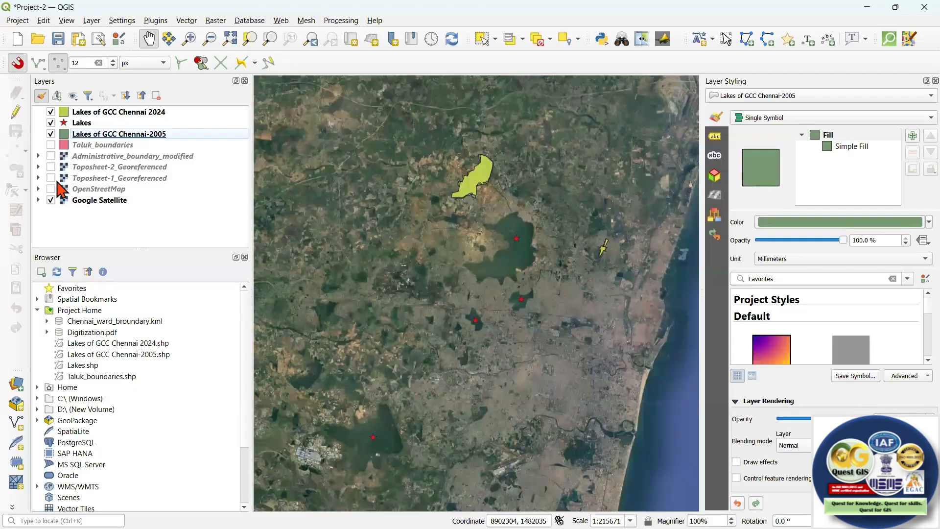
pyautogui.click(50, 112)
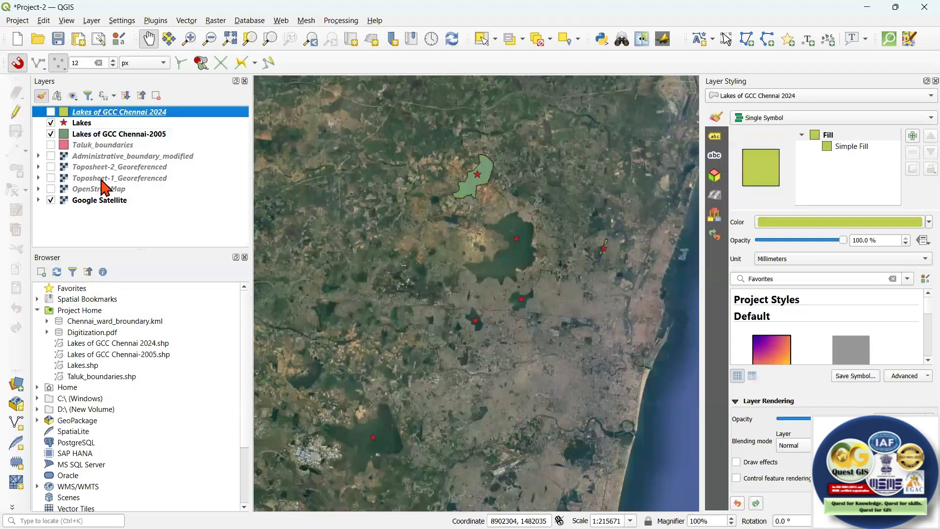
pyautogui.click(51, 123)
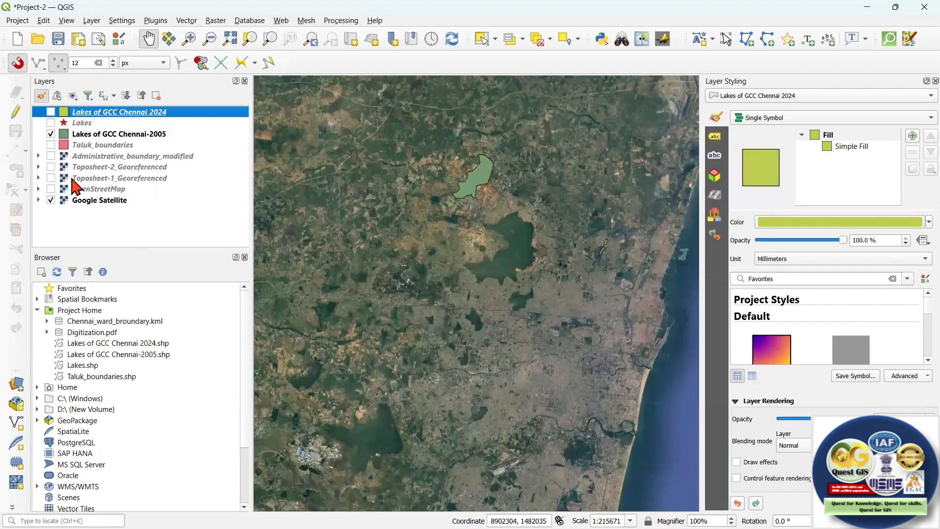
pyautogui.click(51, 178)
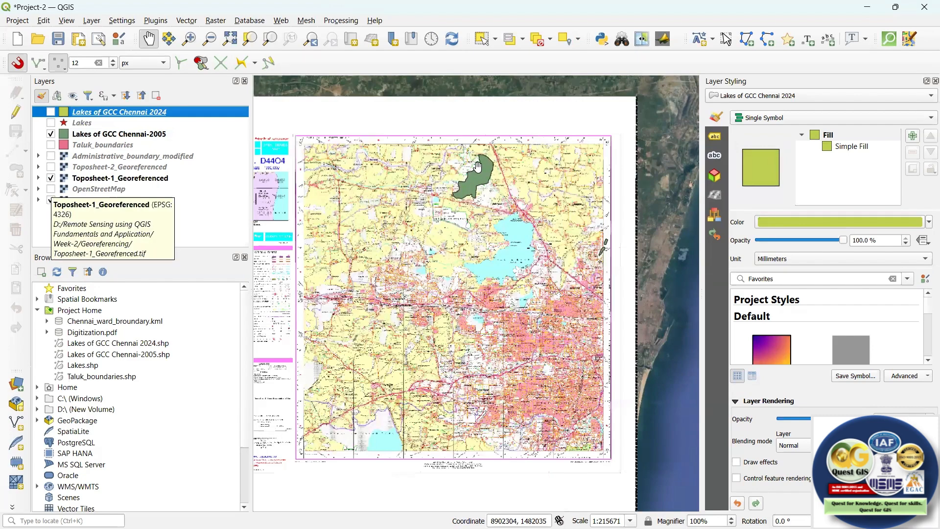
# Examine the digitized 2005 lake polygons against the toposheet, around Red Hills and at the sheet's eastern edge near Mattur.
pyautogui.scroll(2, 478, 168)
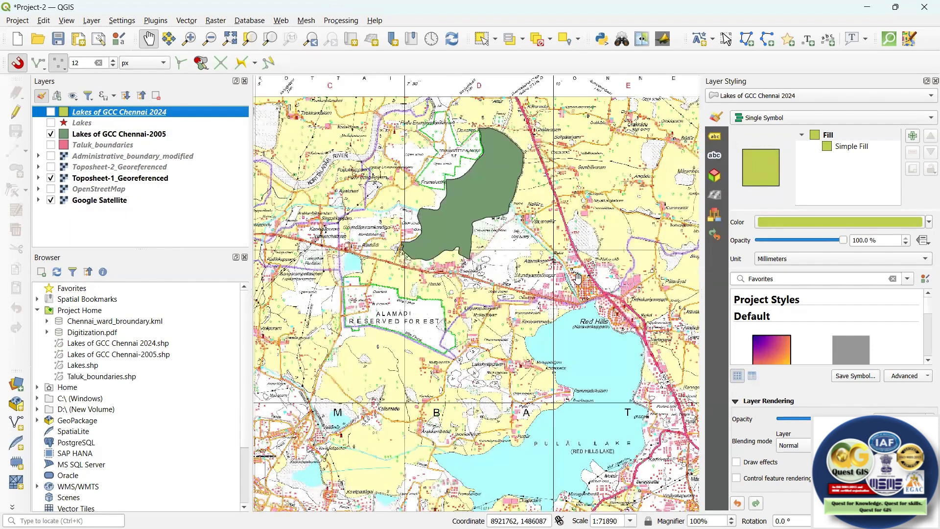
pyautogui.moveTo(596, 269); pyautogui.dragTo(584, 282)
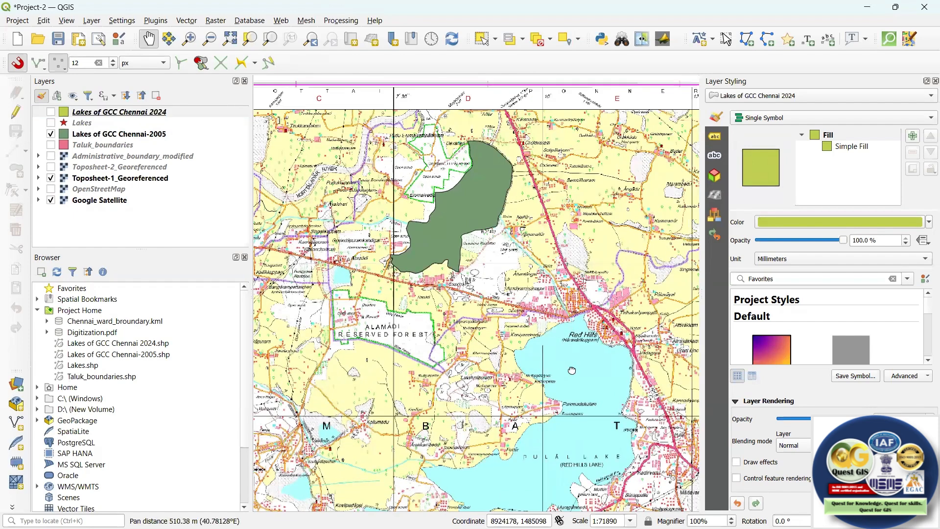
pyautogui.moveTo(628, 299); pyautogui.dragTo(485, 263)
pyautogui.moveTo(566, 299); pyautogui.dragTo(508, 281)
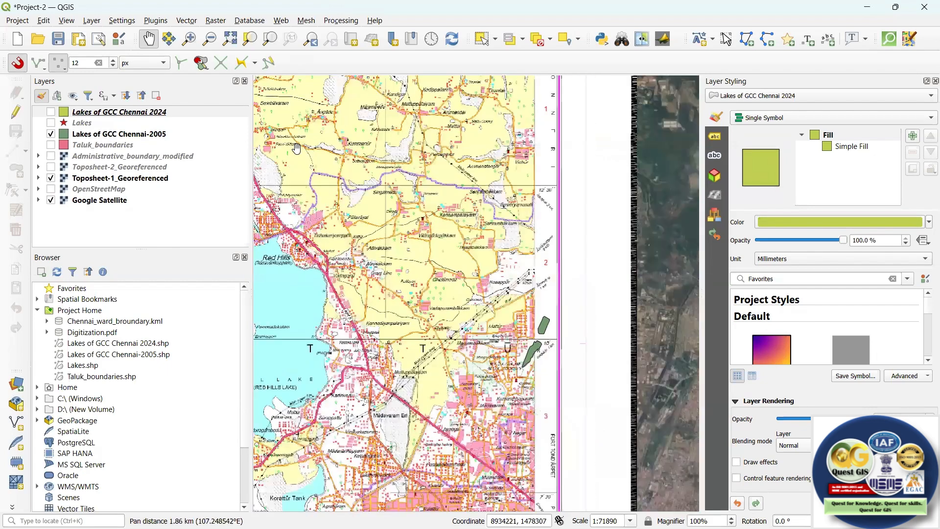
pyautogui.scroll(2, 538, 335)
pyautogui.moveTo(562, 338); pyautogui.dragTo(556, 309)
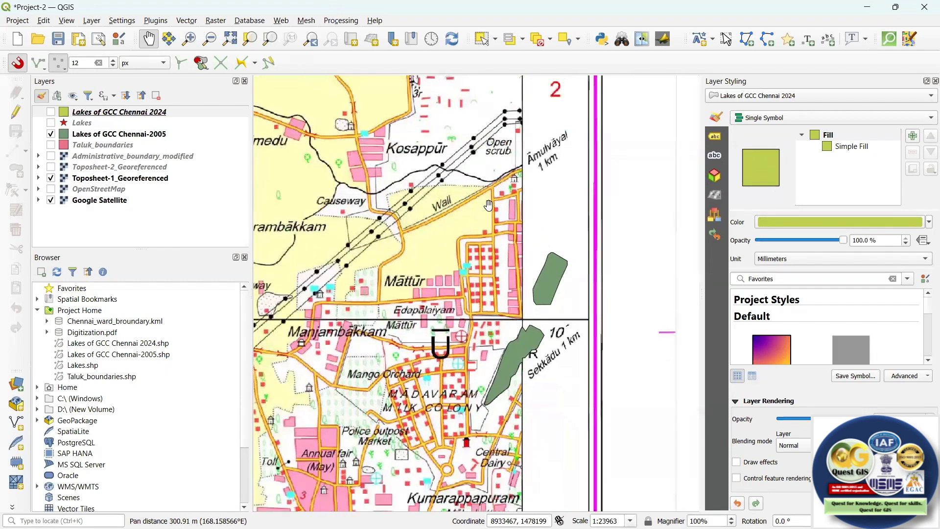
pyautogui.moveTo(480, 186); pyautogui.dragTo(485, 184)
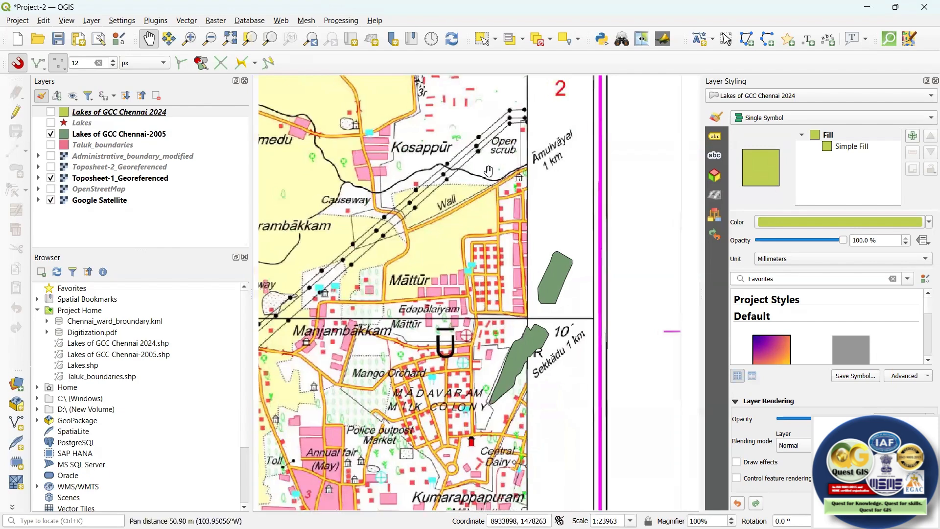
pyautogui.scroll(-2, 489, 170)
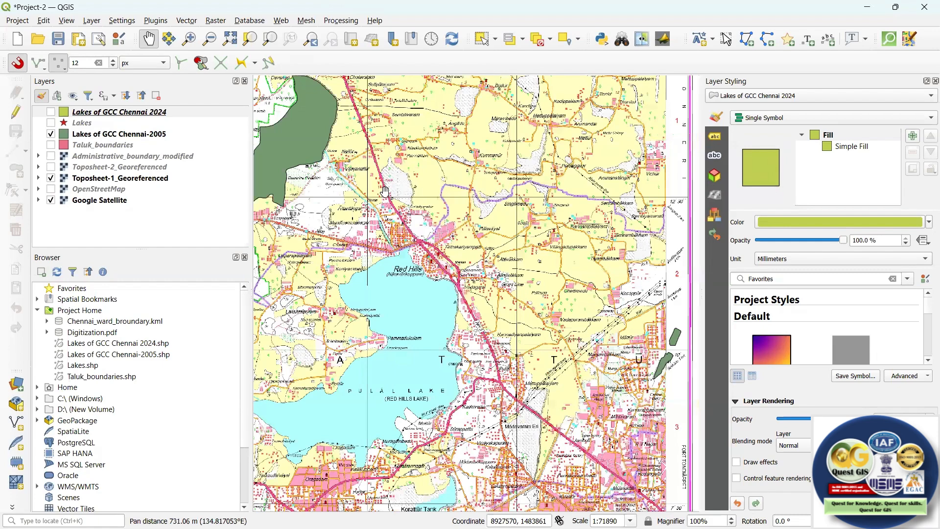
pyautogui.moveTo(385, 192); pyautogui.dragTo(457, 211)
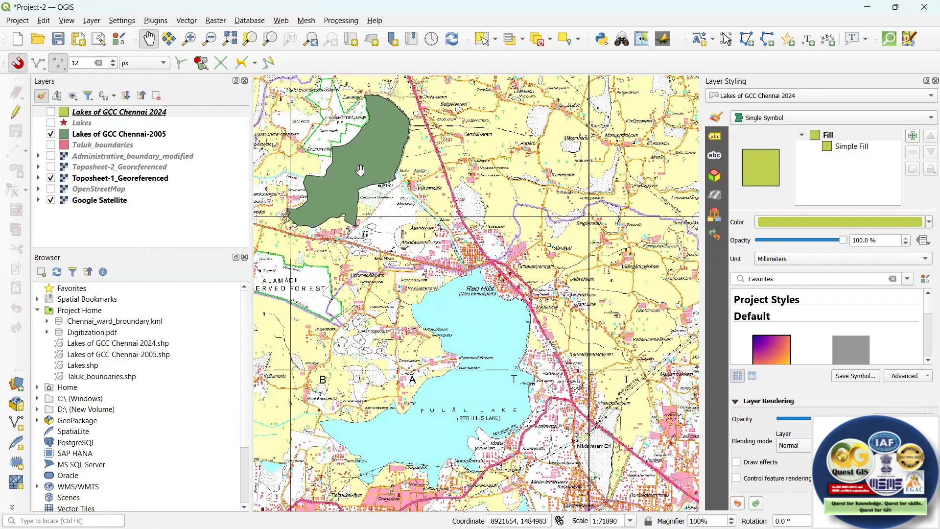
# Hide the Toposheet-1_Georeferenced and Lakes of GCC Chennai-2005 layers, and make the 2005 lakes layer the active one.
pyautogui.click(51, 178)
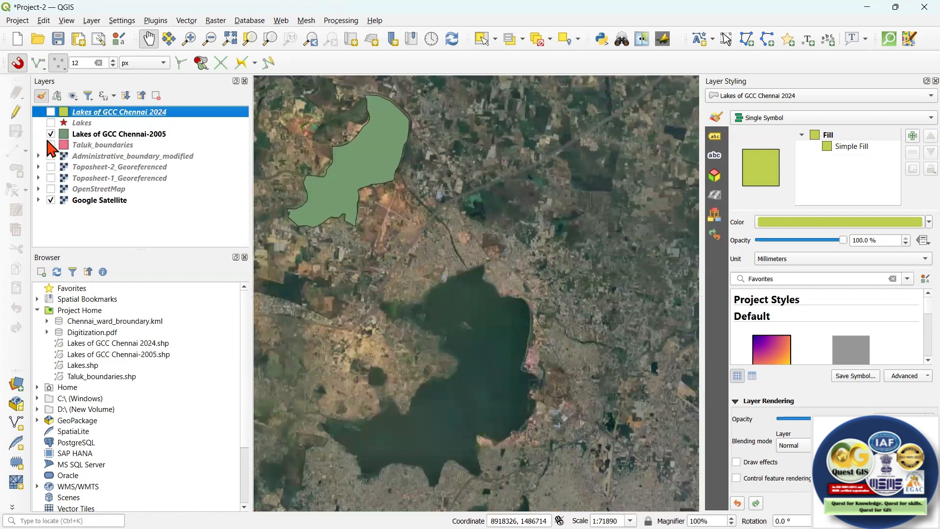
pyautogui.click(51, 134)
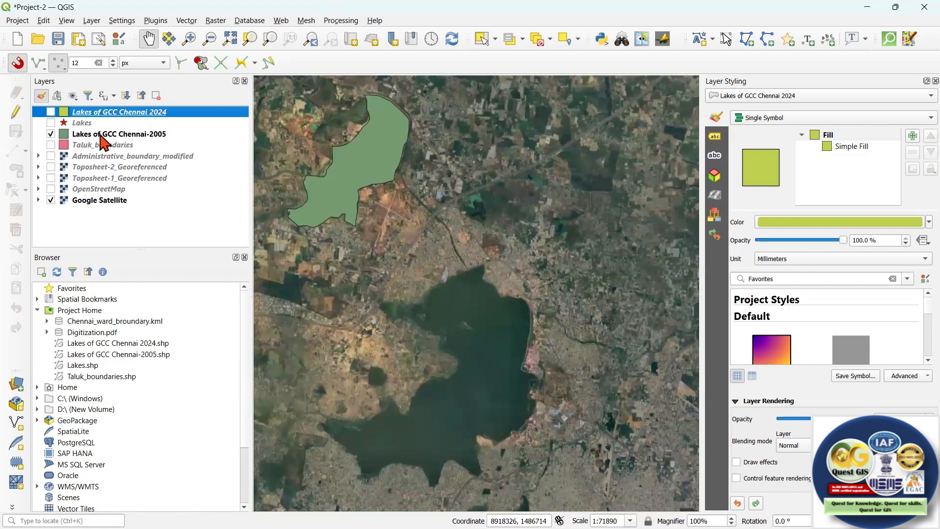
pyautogui.click(160, 136)
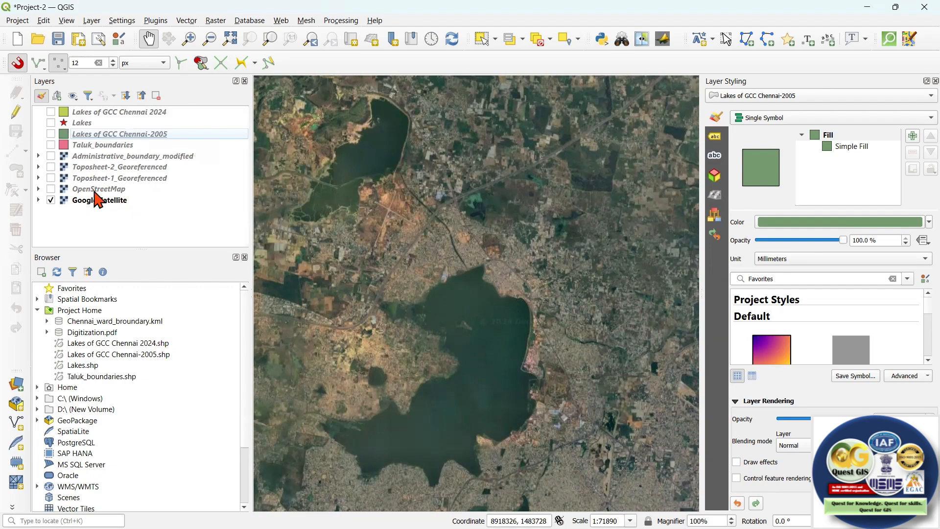
# Show the OpenStreetMap and Lakes of GCC Chennai 2024 layers and view the area east of Red Hills Reservoir.
pyautogui.click(52, 190)
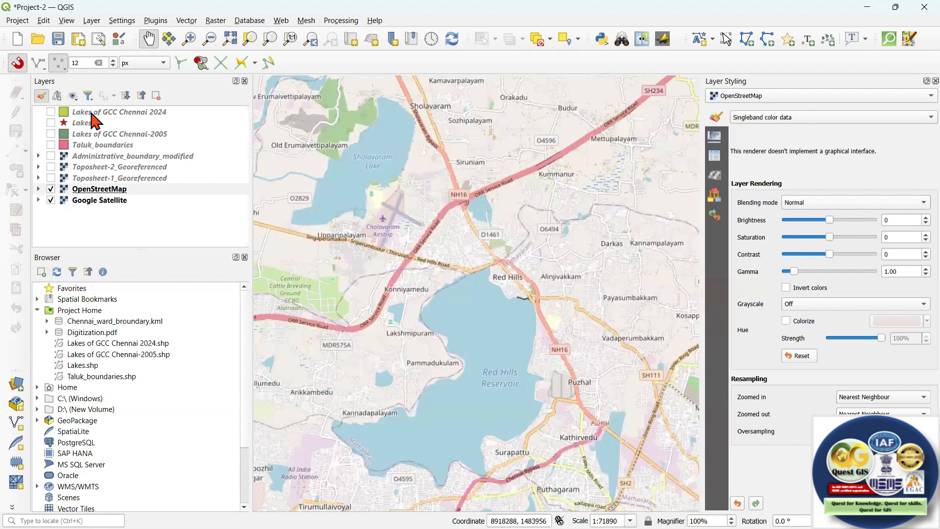
pyautogui.click(51, 111)
pyautogui.moveTo(447, 187); pyautogui.dragTo(412, 174)
pyautogui.scroll(-2, 412, 174)
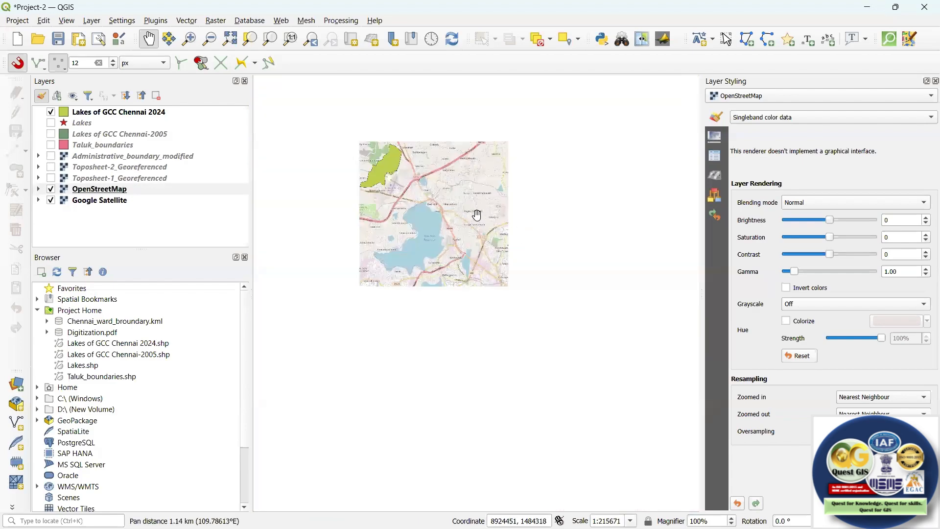
pyautogui.scroll(3, 471, 208)
pyautogui.moveTo(480, 234); pyautogui.dragTo(486, 238)
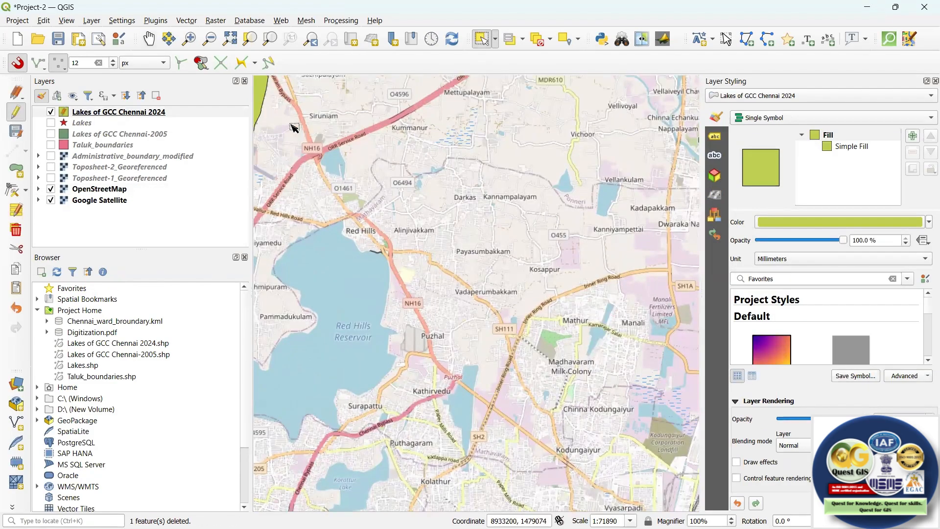
# View the lake polygon between Mathur and Manali up close and start editing the Lakes of GCC Chennai 2024 layer.
pyautogui.scroll(-2, 459, 212)
pyautogui.moveTo(502, 242); pyautogui.dragTo(501, 242)
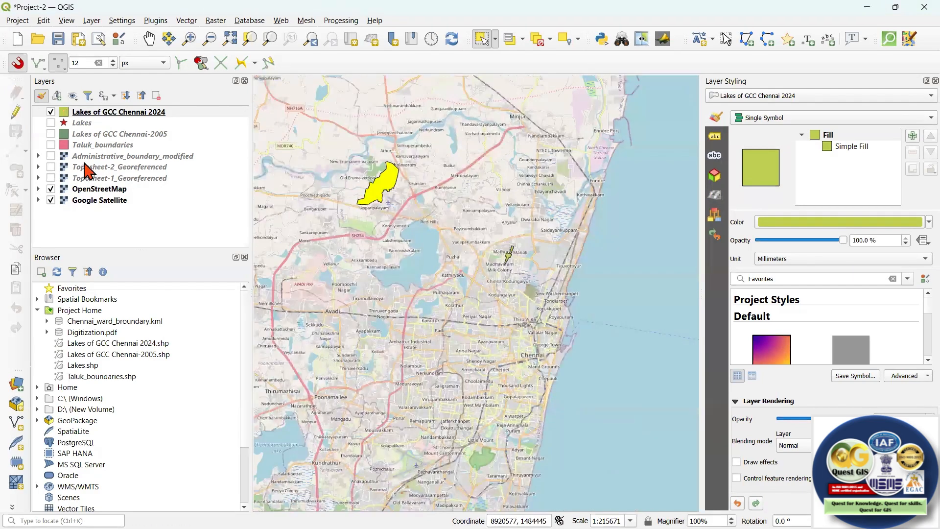
pyautogui.hotkey('ctrl', 'j')
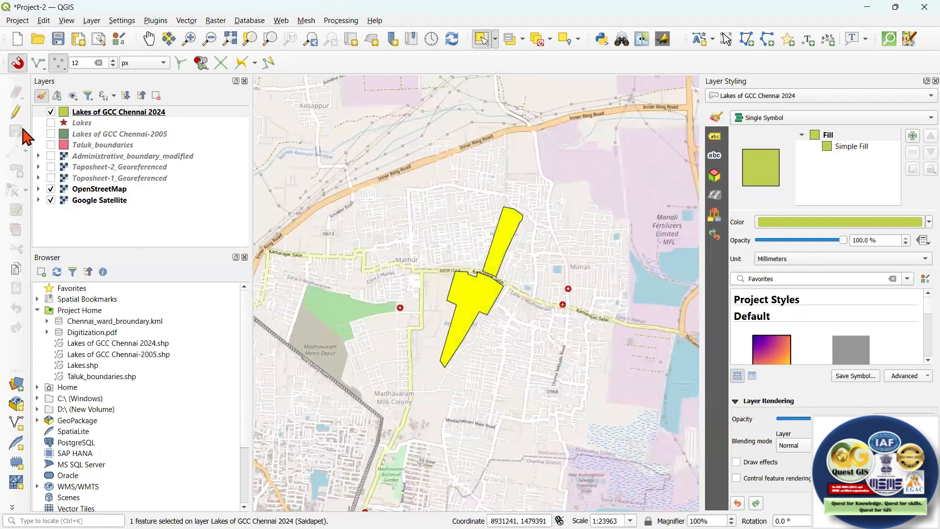
pyautogui.click(110, 120)
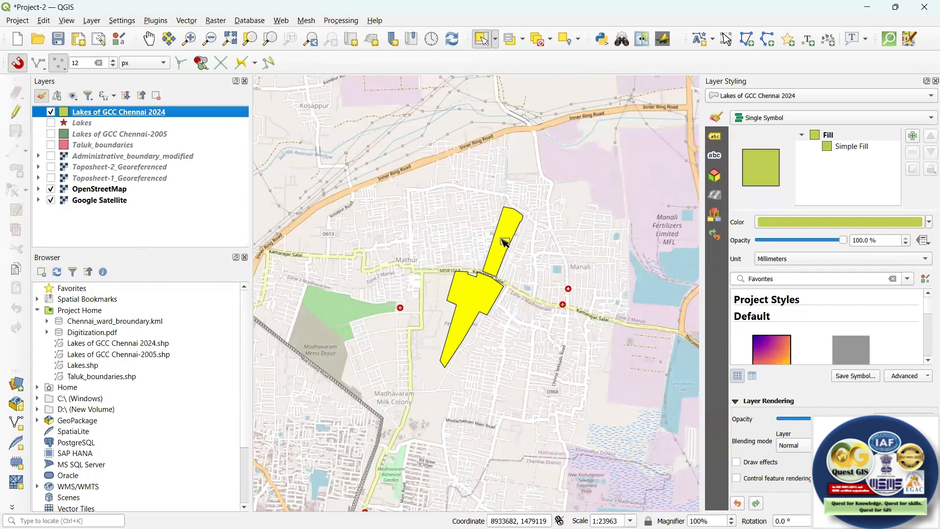
pyautogui.click(17, 116)
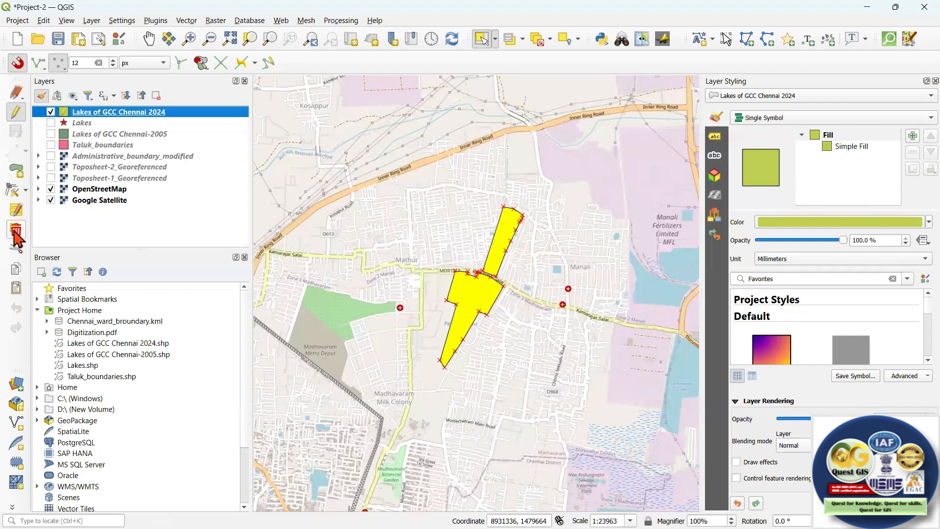
# Delete the selected lake polygon between Mathur and Manali, and undo the deletion.
pyautogui.click(15, 232)
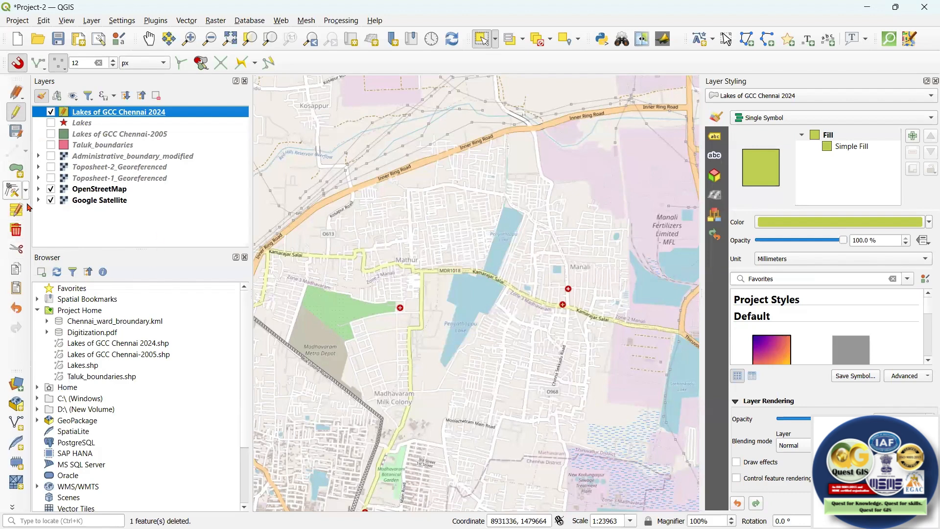
pyautogui.click(19, 311)
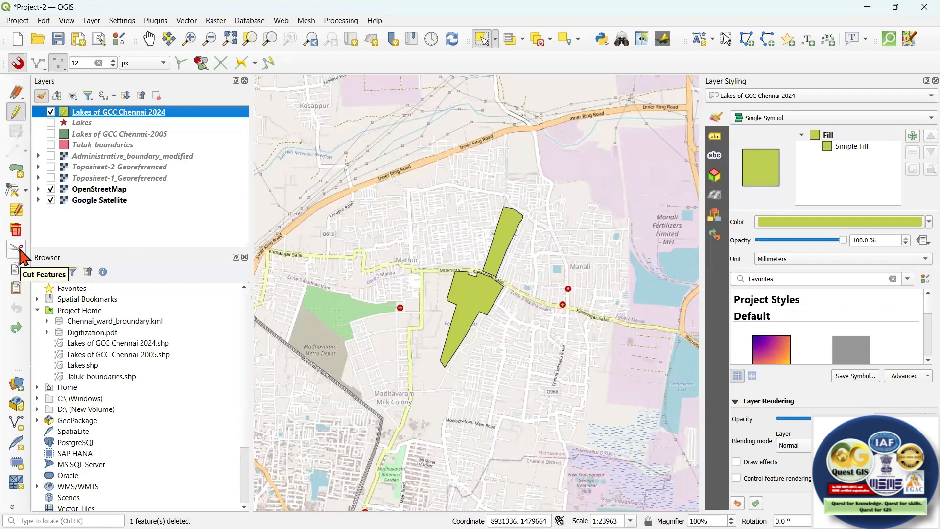
# Cut the lake polygon between Mathur and Manali from the Lakes of GCC Chennai 2024 layer.
pyautogui.click(506, 241)
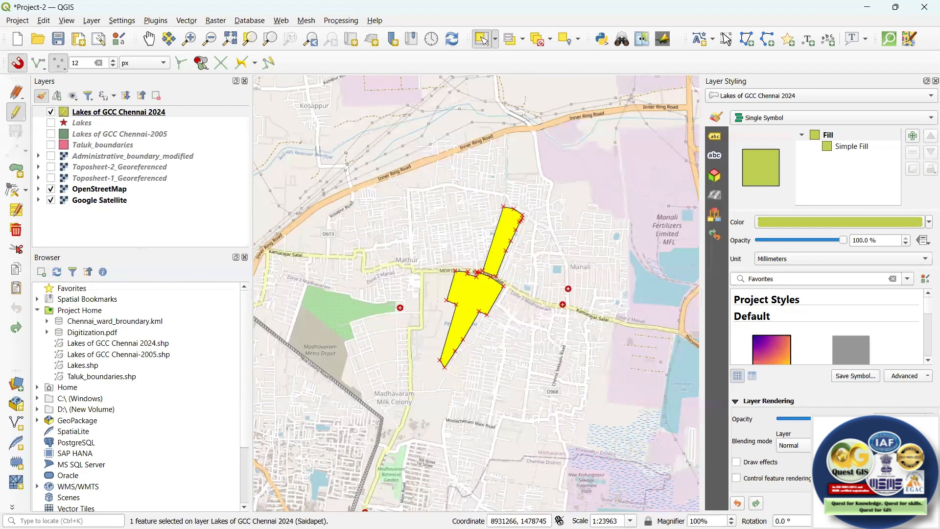
pyautogui.click(18, 249)
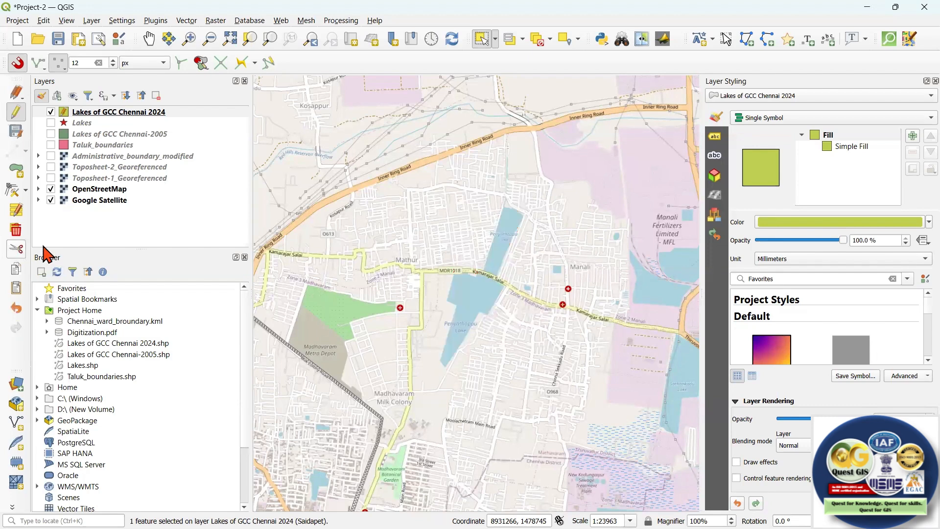
pyautogui.click(132, 135)
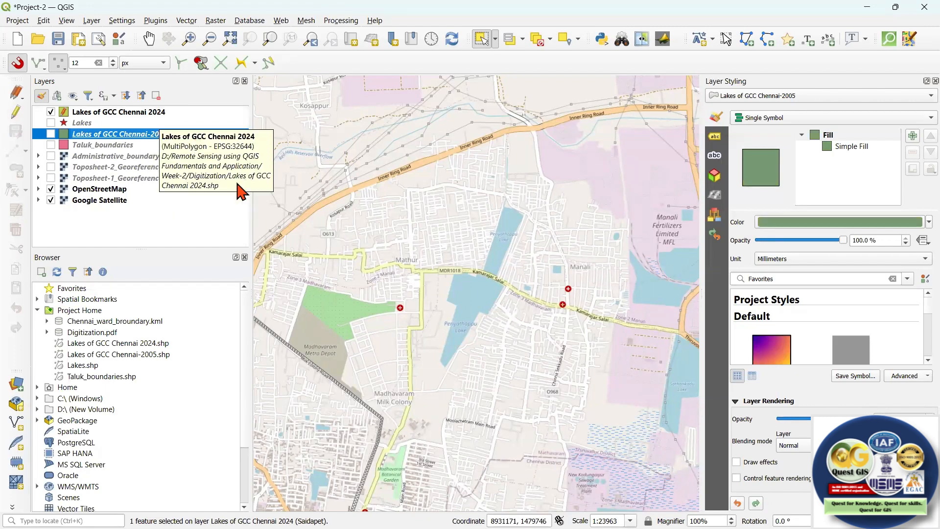
pyautogui.press('Up')
pyautogui.press('Up')
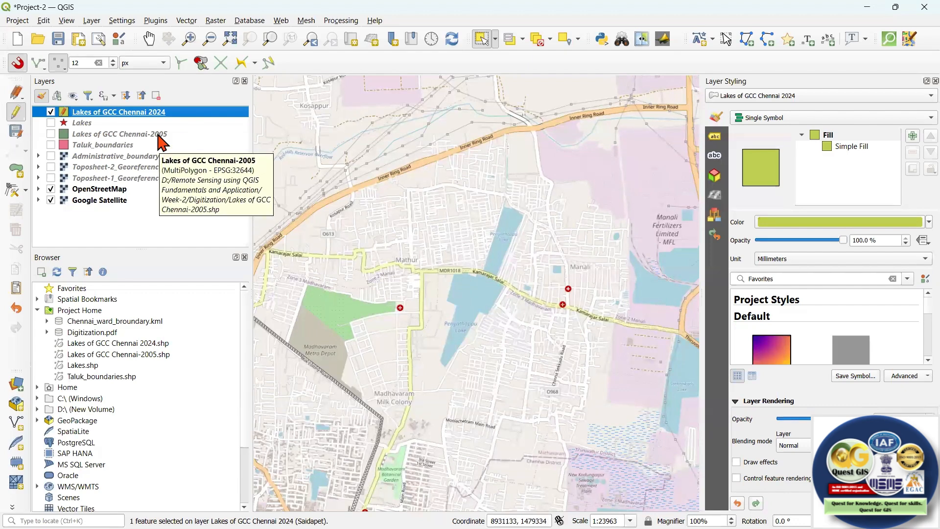
# Start editing the Lakes of GCC Chennai-2005 layer, paste the cut lake polygon into it, and show the layer.
pyautogui.click(141, 135)
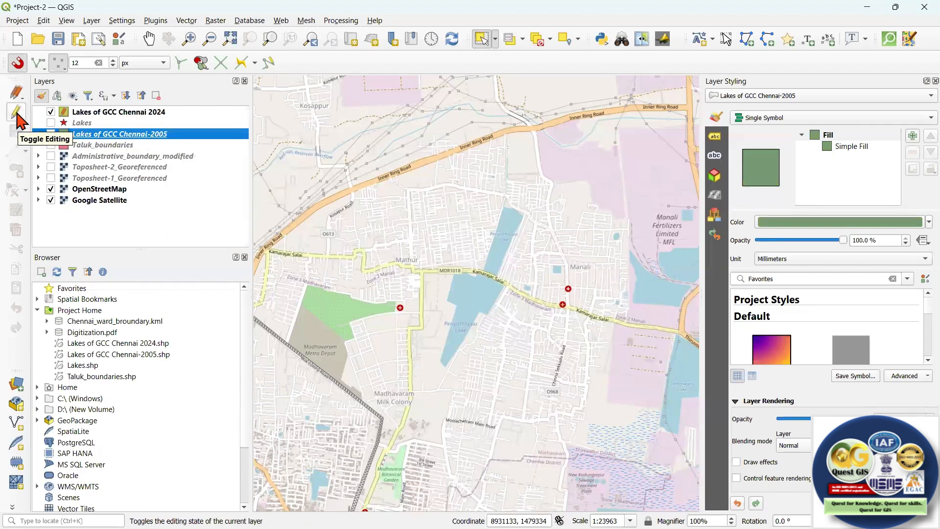
pyautogui.click(18, 116)
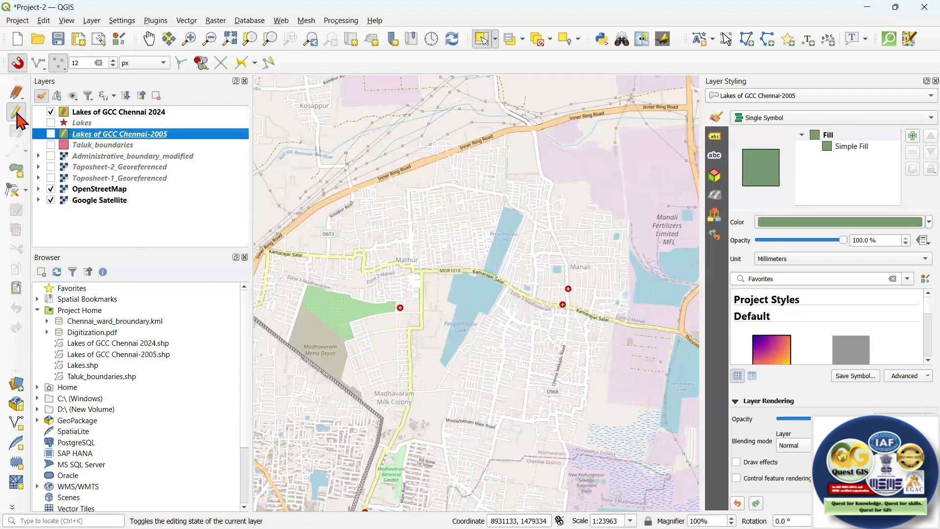
pyautogui.click(17, 289)
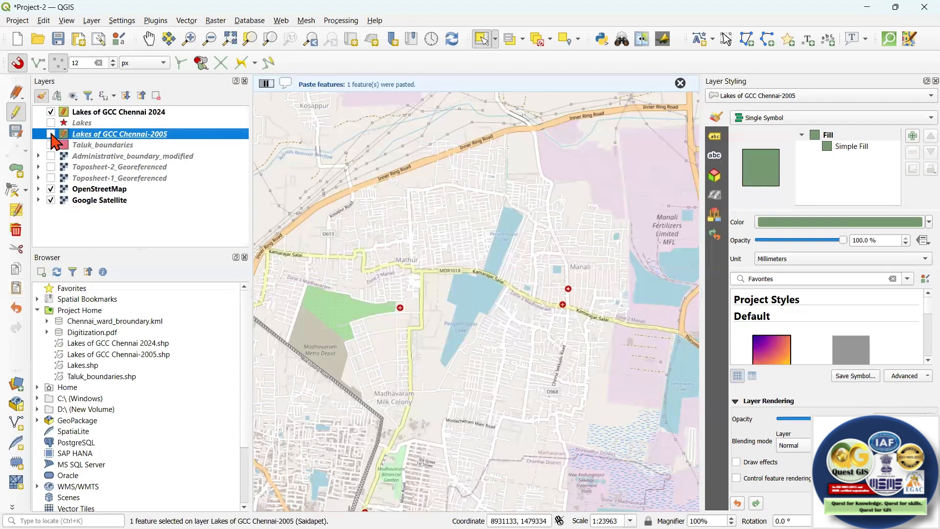
pyautogui.click(51, 134)
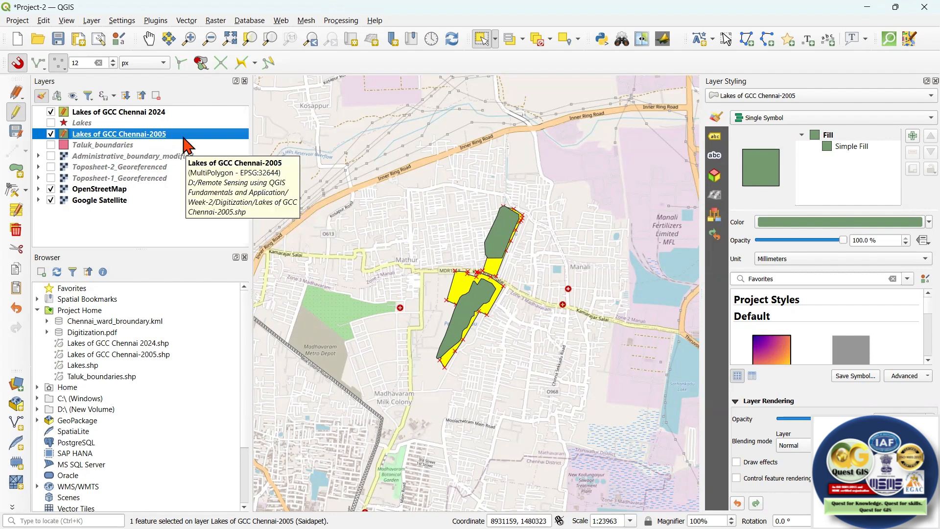
# Undo the paste in the 2005 lakes layer and hide that layer, making the 2024 layer active.
pyautogui.click(16, 309)
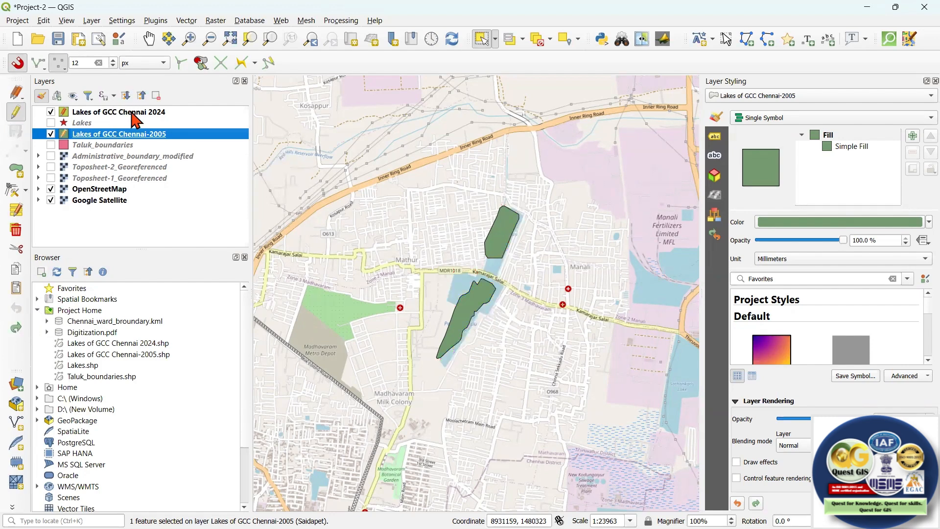
pyautogui.click(131, 113)
pyautogui.click(50, 134)
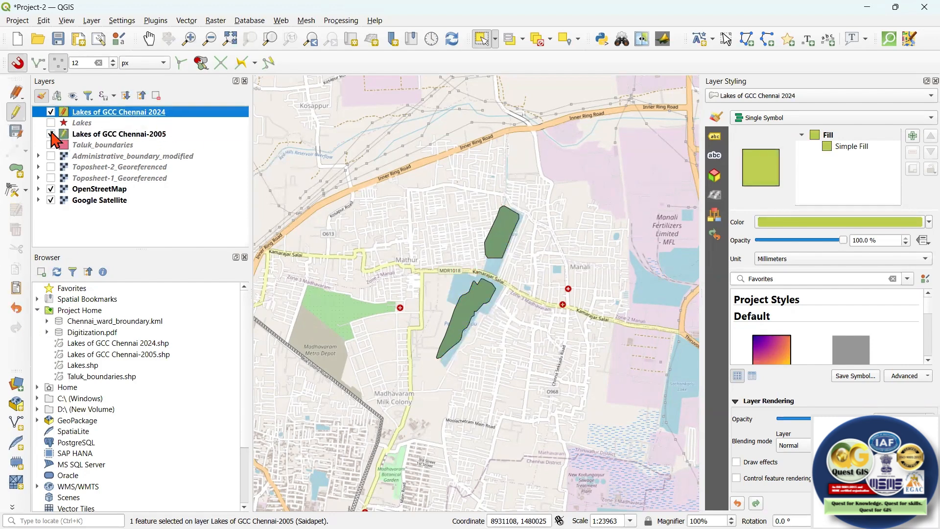
# Paste the cut lake polygon back into the Lakes of GCC Chennai 2024 layer.
pyautogui.rightClick(127, 114)
pyautogui.click(19, 297)
pyautogui.click(16, 292)
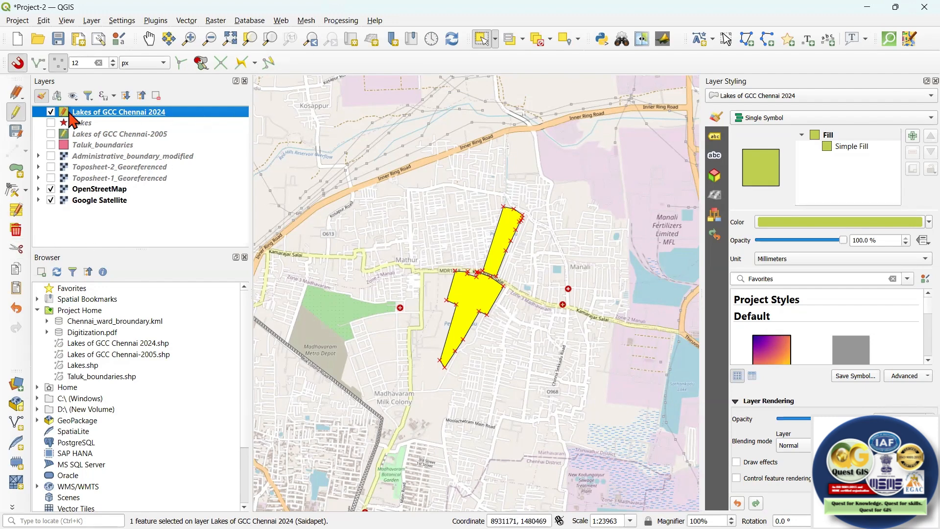
# Finish editing the Lakes of GCC Chennai 2024 layer and clear the lake selection.
pyautogui.click(17, 113)
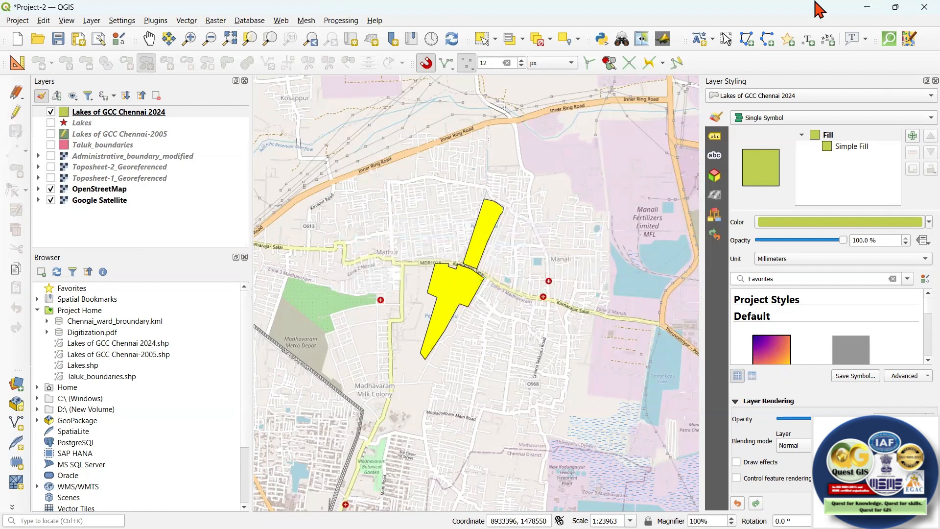
pyautogui.click(481, 39)
pyautogui.click(554, 274)
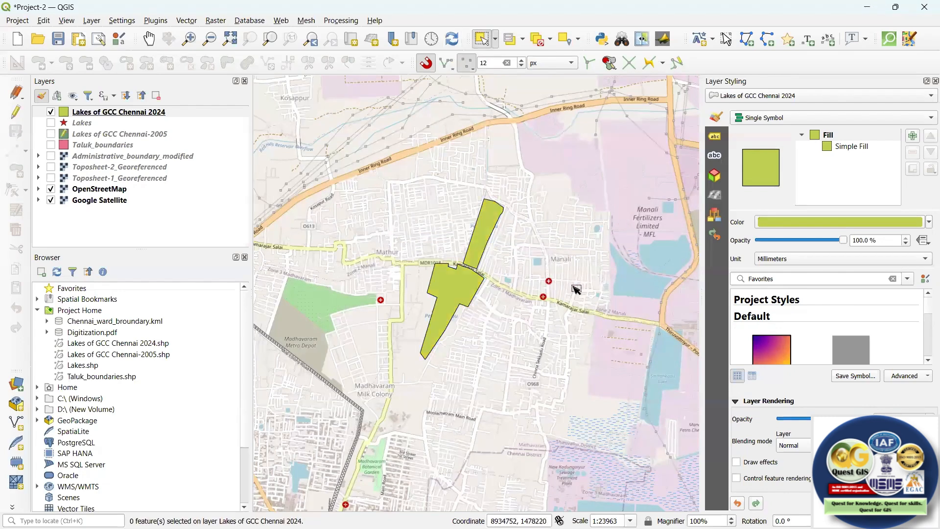
# End editing of the Lakes of GCC Chennai-2005 layer and show it together with the 2024 lakes.
pyautogui.scroll(-3, 568, 286)
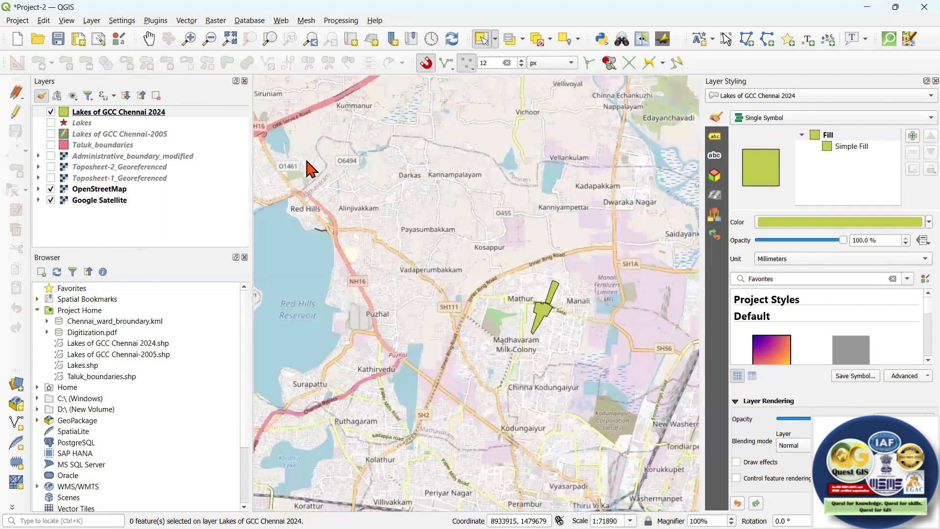
pyautogui.scroll(-1, 307, 161)
pyautogui.scroll(1, 339, 164)
pyautogui.scroll(-1, 373, 169)
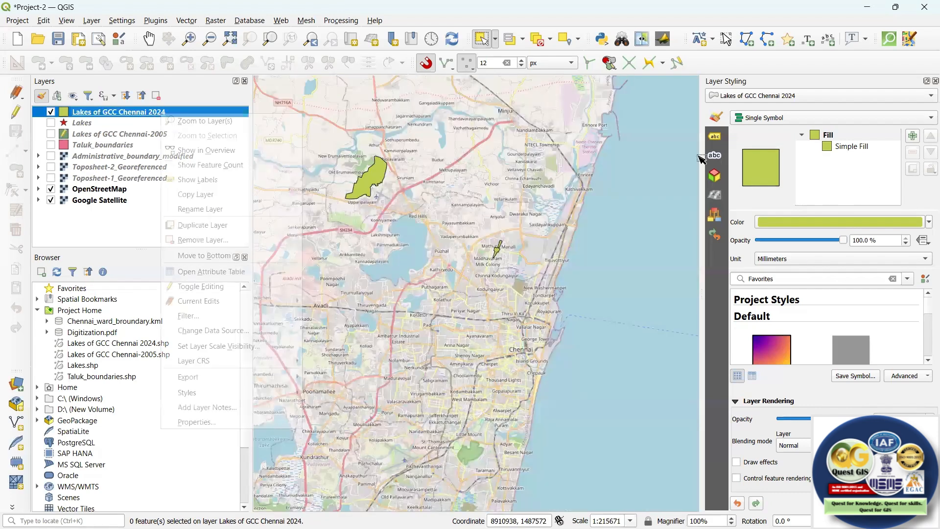
pyautogui.scroll(1, 394, 157)
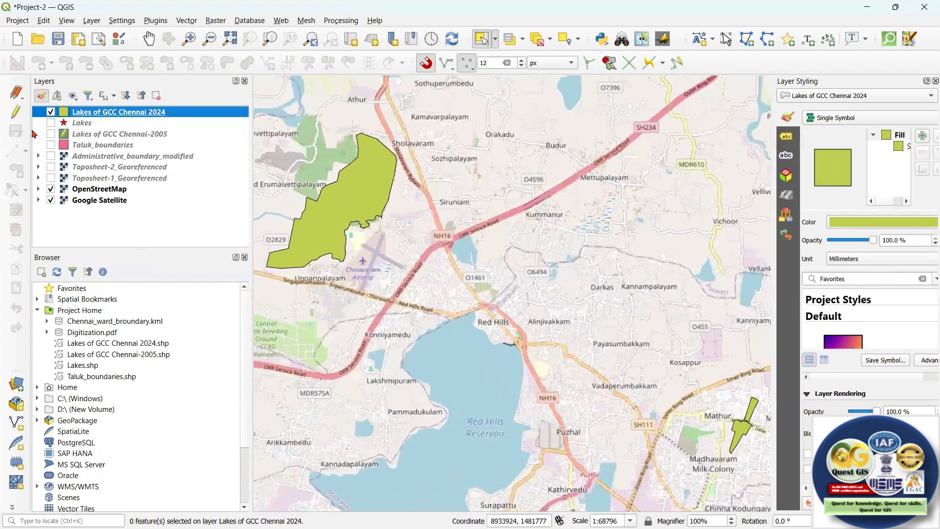
pyautogui.click(37, 134)
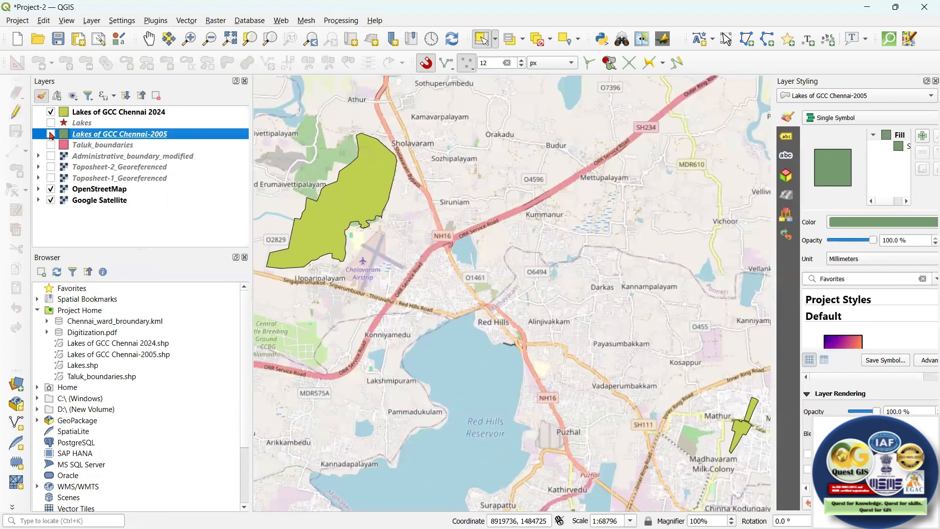
pyautogui.click(51, 135)
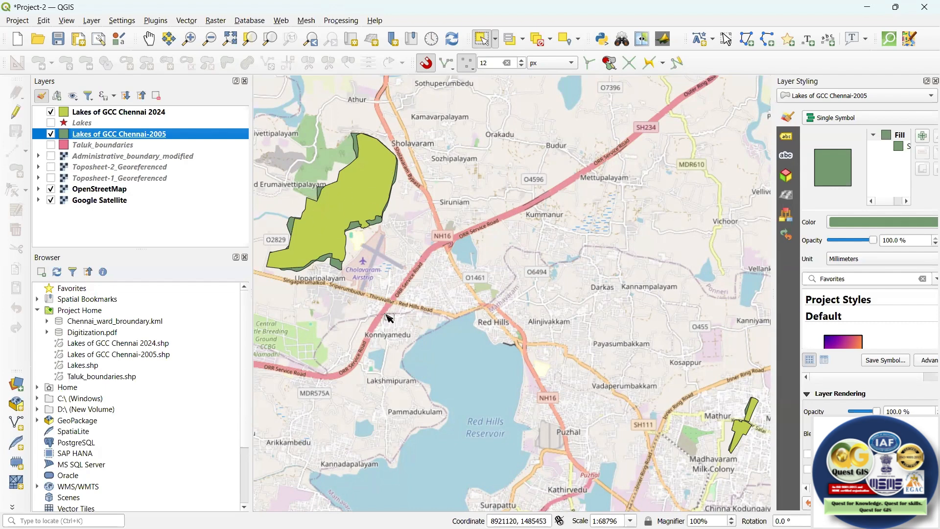
pyautogui.scroll(2, 700, 394)
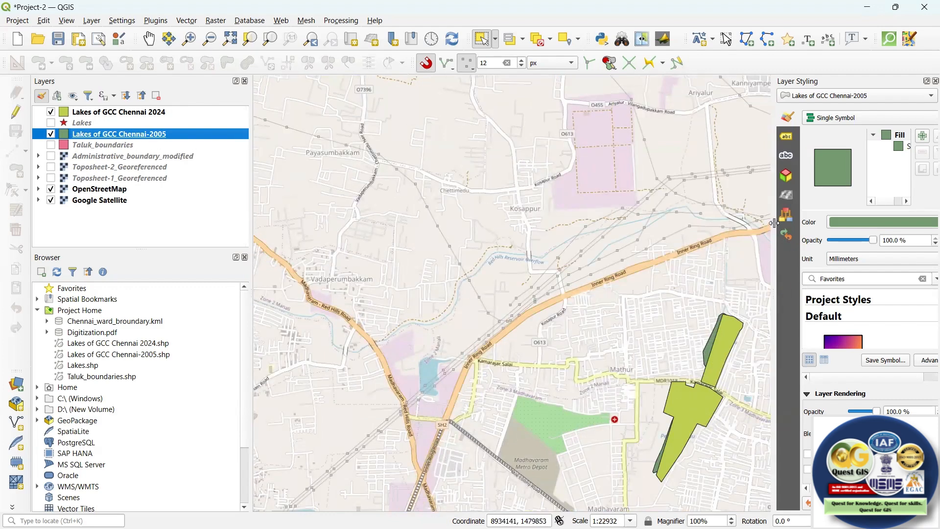
# Widen the layer styling area and set the Lakes of GCC Chennai 2024 fill opacity to 53.8%.
pyautogui.moveTo(730, 219); pyautogui.dragTo(638, 214)
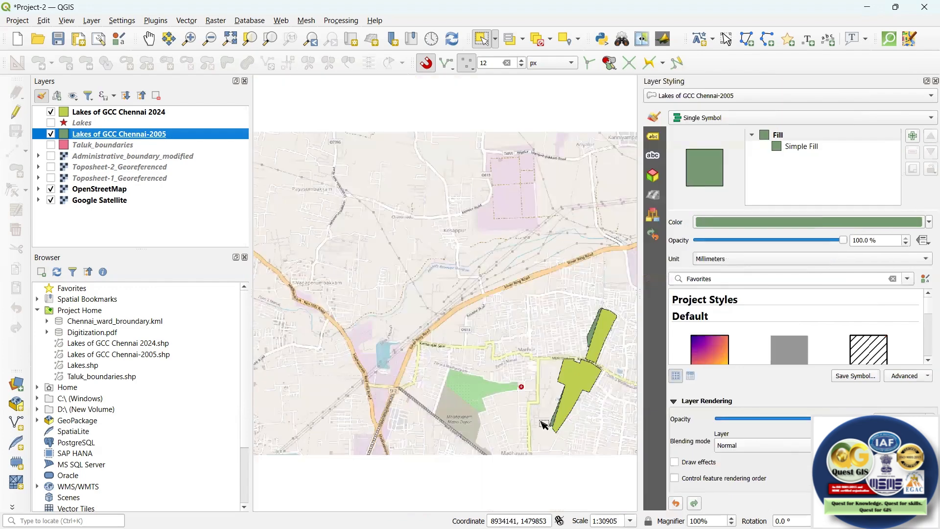
pyautogui.click(150, 113)
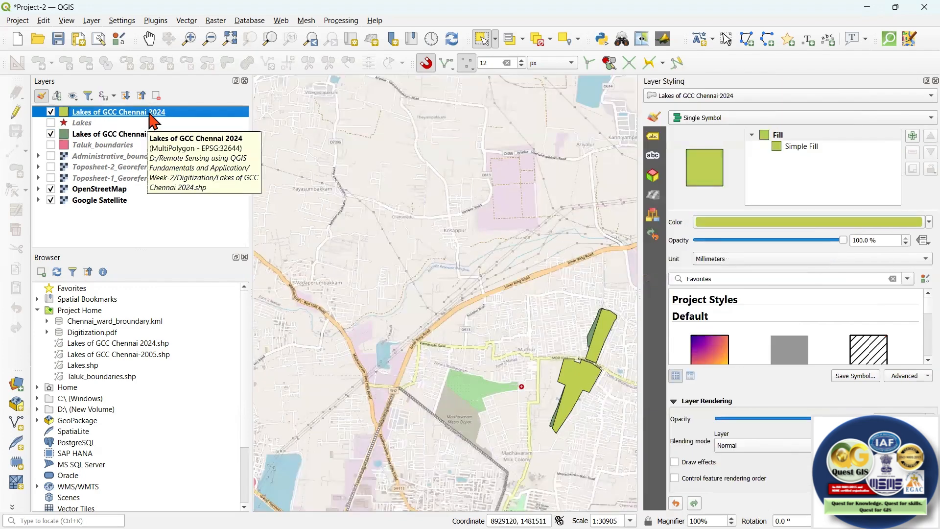
pyautogui.click(799, 239)
pyautogui.click(776, 239)
pyautogui.moveTo(775, 240); pyautogui.dragTo(772, 240)
# Compare the overlapping 2005 and 2024 lake extents near Mathur and beside Sholavaram.
pyautogui.scroll(2, 529, 257)
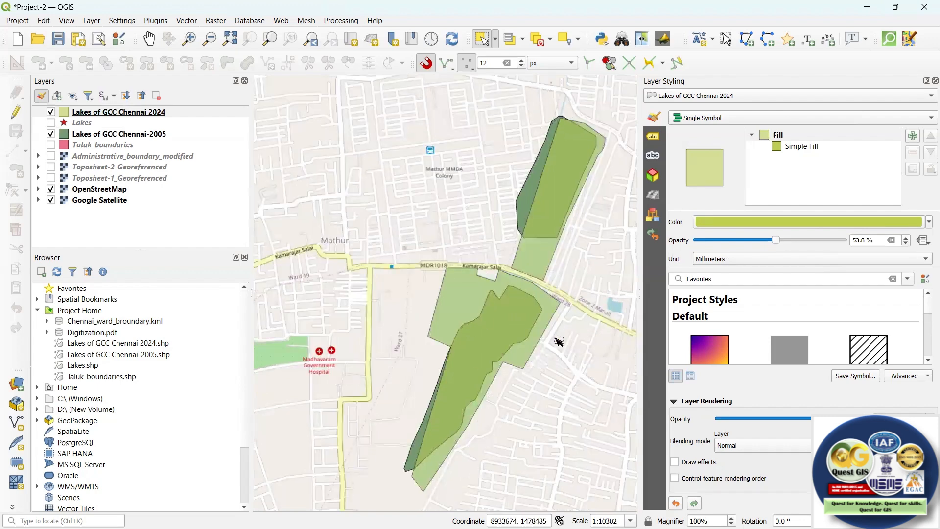
pyautogui.scroll(-2, 561, 405)
pyautogui.scroll(-1, 570, 372)
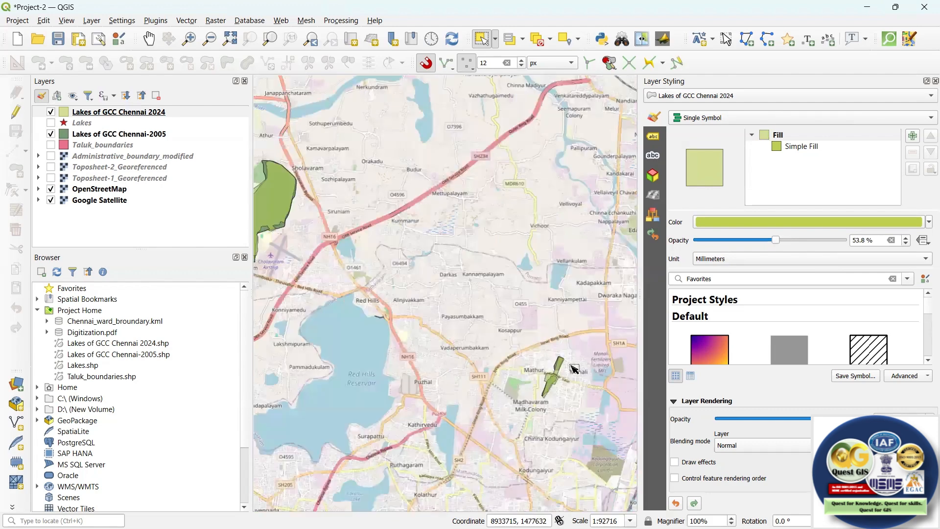
pyautogui.scroll(-1, 552, 310)
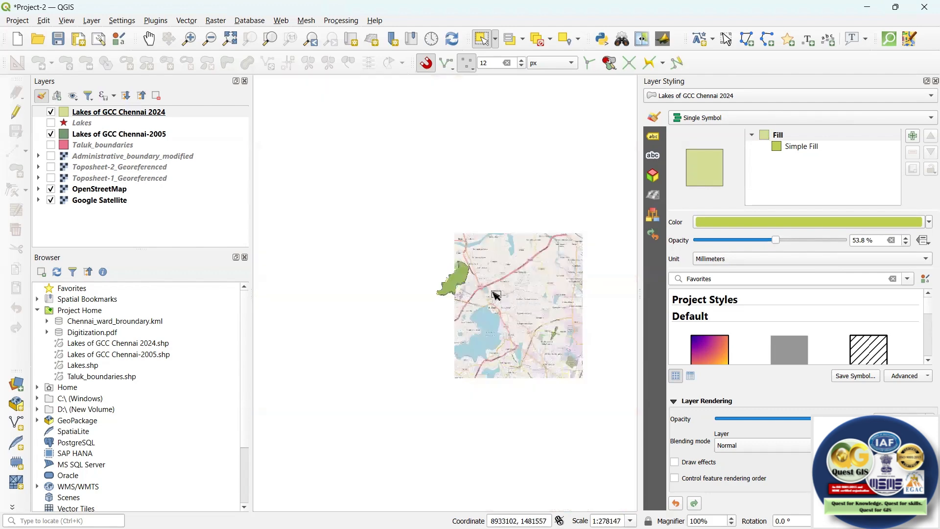
pyautogui.scroll(1, 492, 292)
pyautogui.scroll(-1, 478, 287)
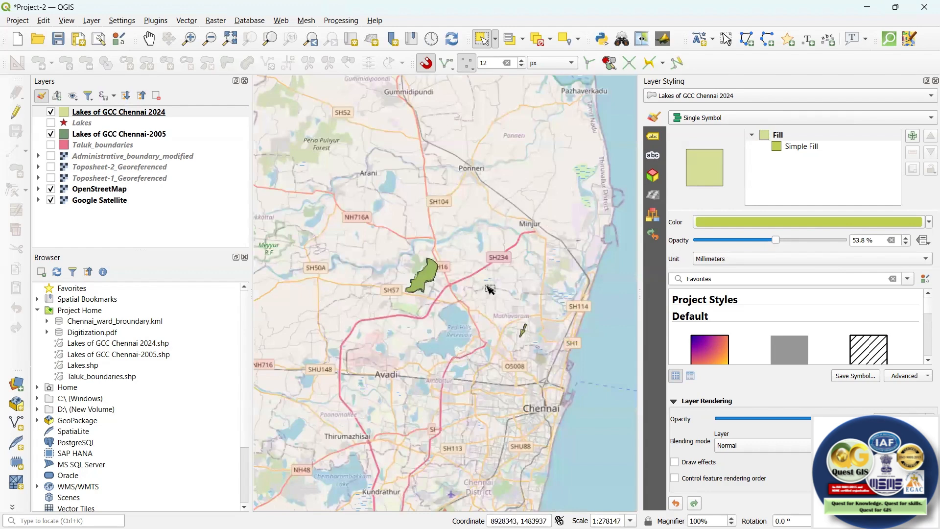
pyautogui.scroll(1, 482, 288)
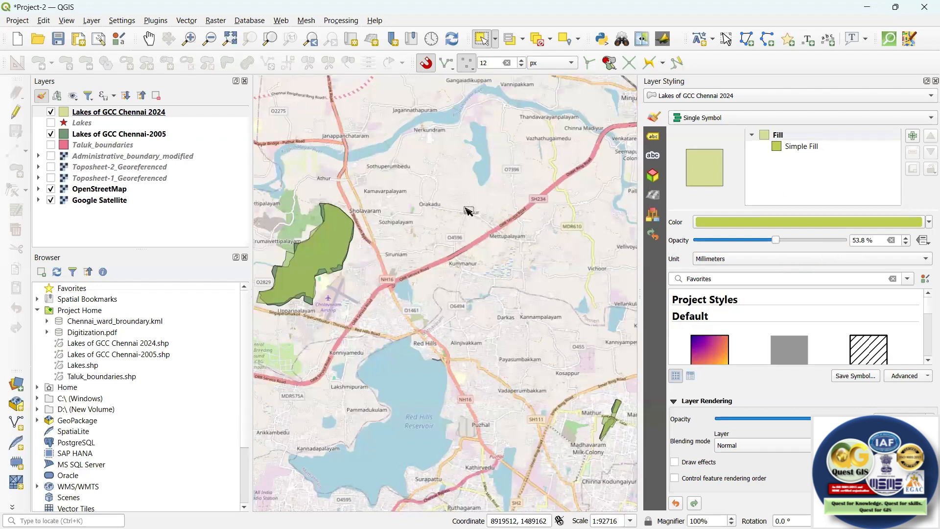
# Set the Lakes of GCC Chennai 2024 fill opacity to 100% and make the Lakes of GCC Chennai-2005 layer active.
pyautogui.moveTo(800, 240); pyautogui.dragTo(843, 239)
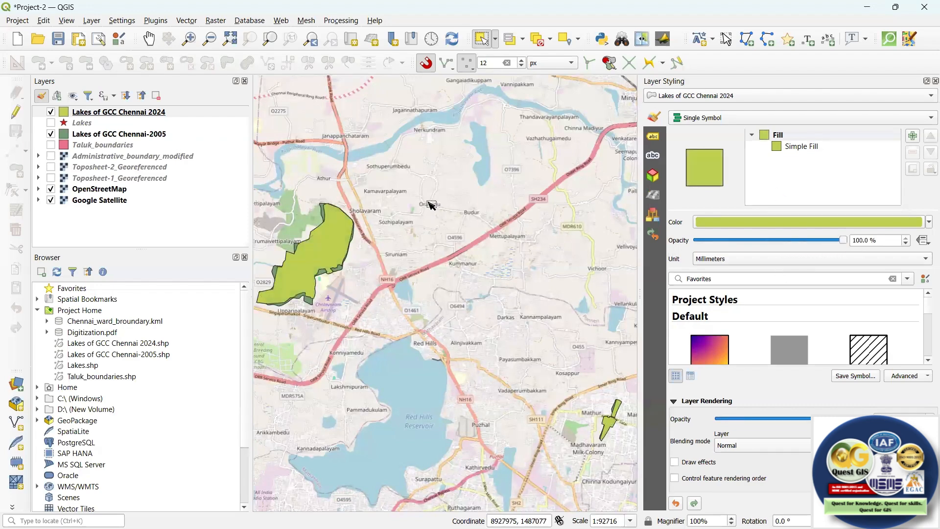
pyautogui.click(146, 134)
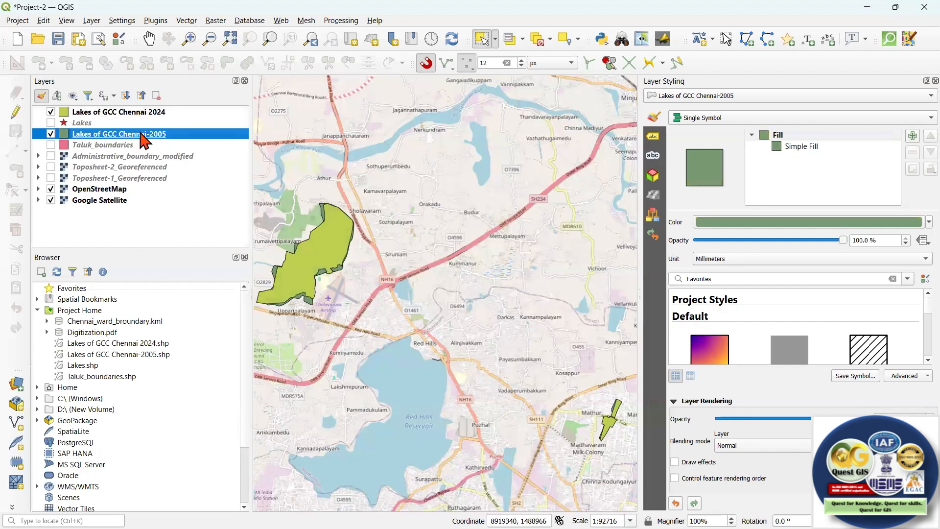
pyautogui.rightClick(142, 134)
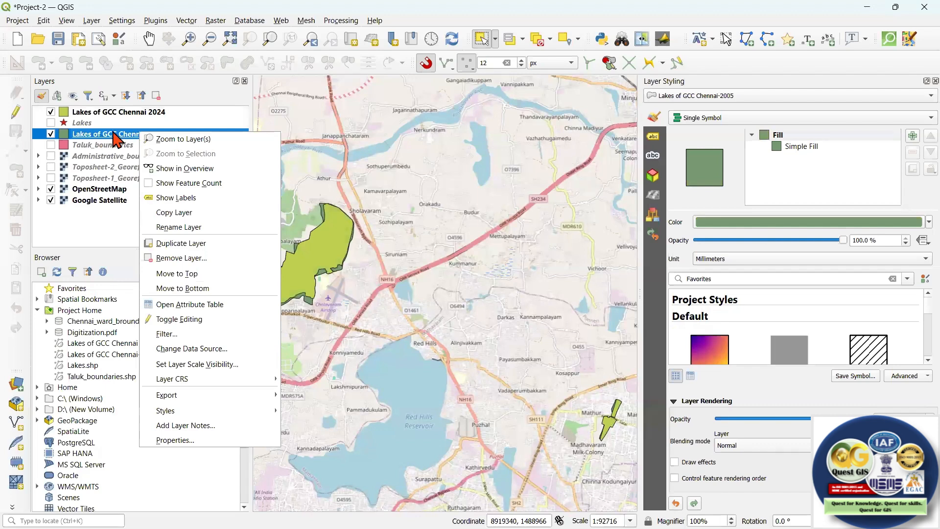
pyautogui.click(113, 133)
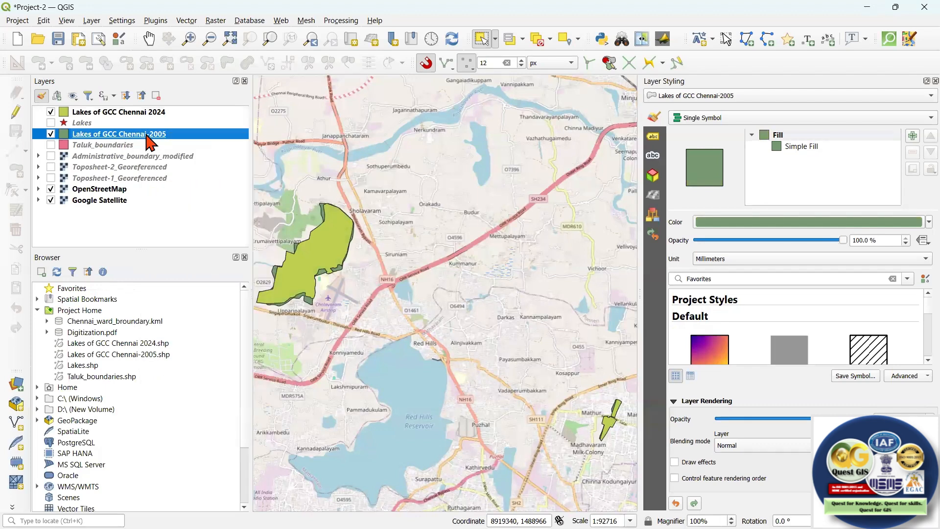
# Open the attribute table of the Lakes of GCC Chennai-2005 layer and end its edit mode.
pyautogui.rightClick(146, 134)
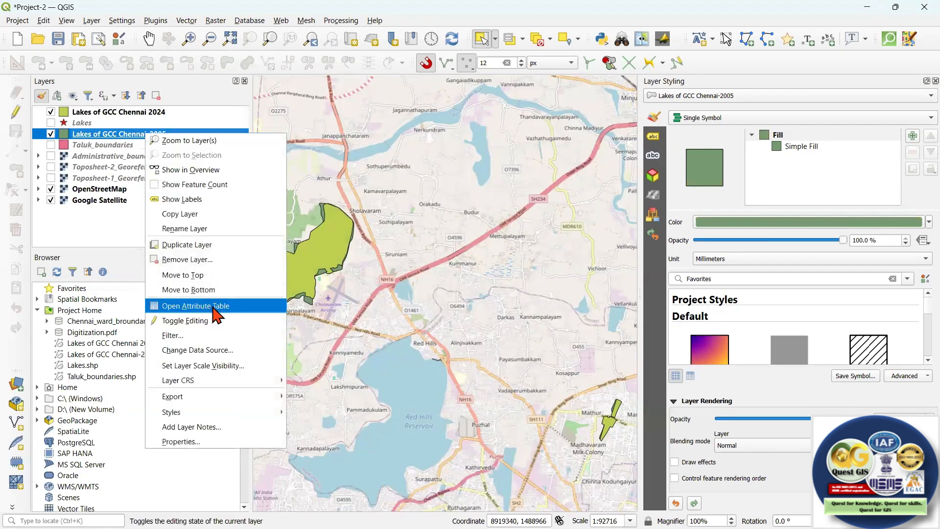
pyautogui.click(205, 308)
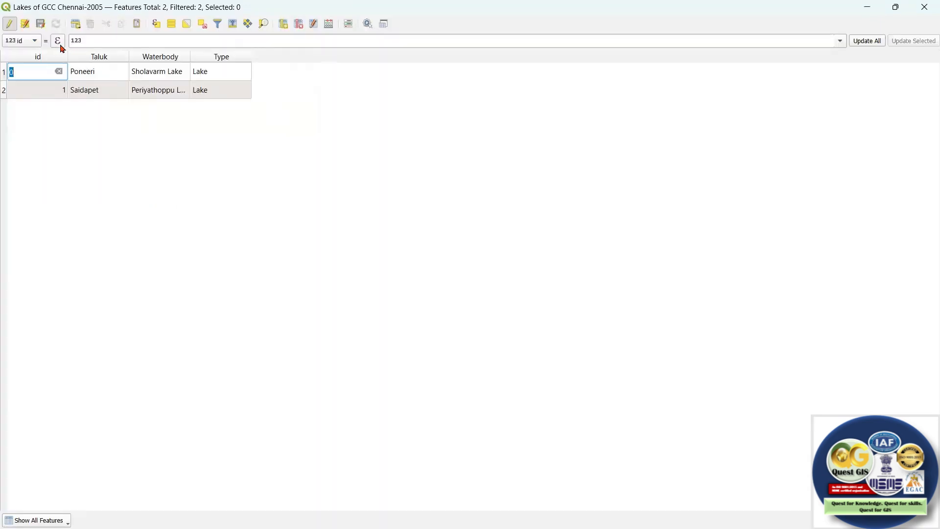
pyautogui.click(9, 23)
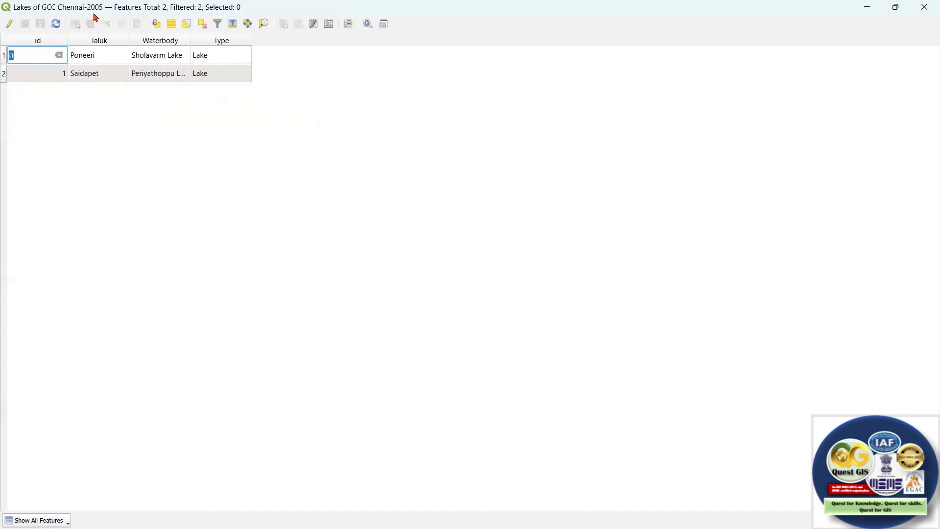
# Define a new field named Area-2005 of type Decimal number (real) in the Field Calculator.
pyautogui.click(330, 27)
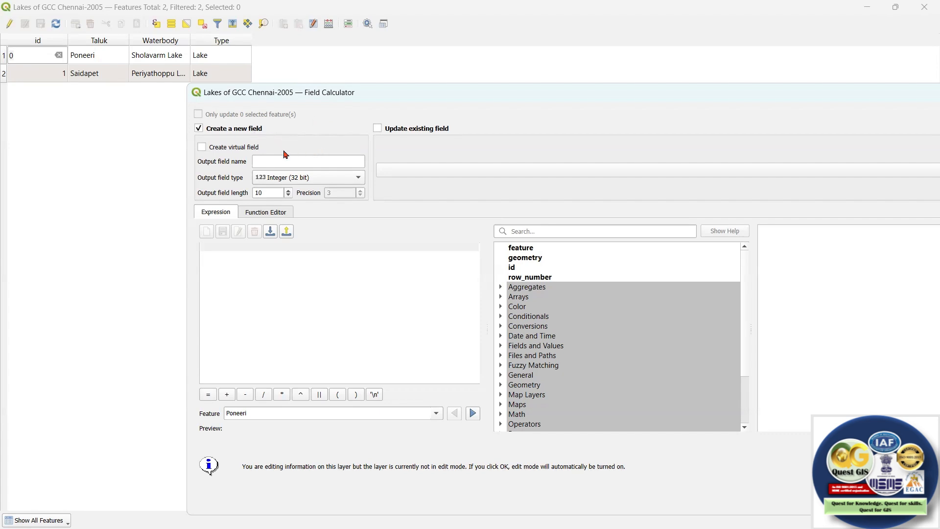
pyautogui.click(272, 160)
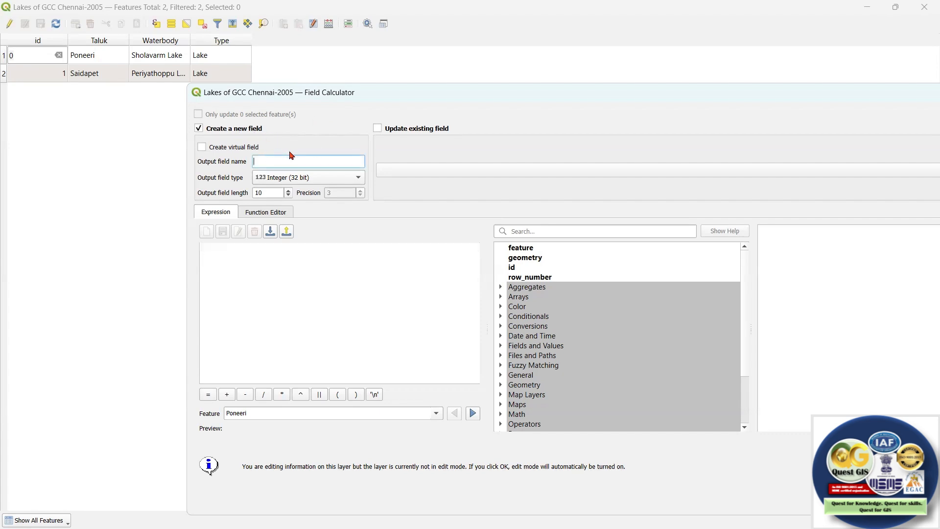
pyautogui.write('Area(km^2')
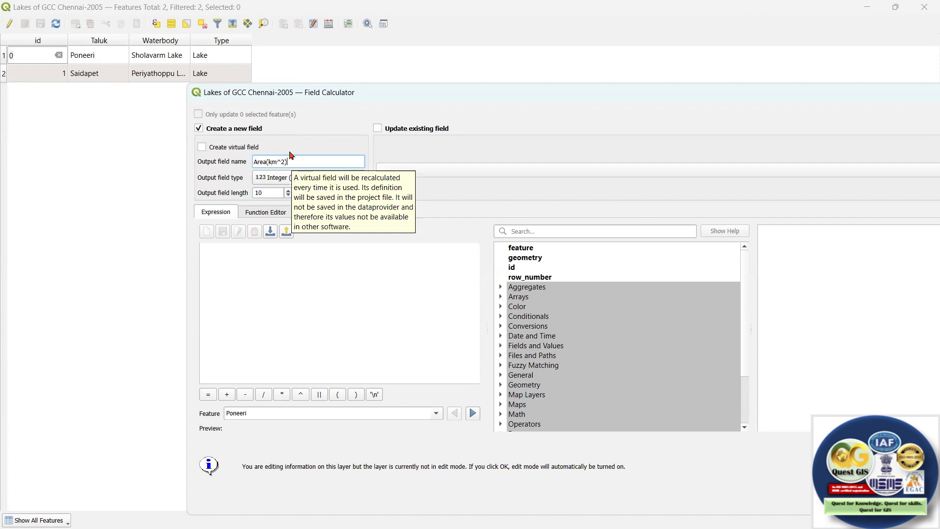
pyautogui.moveTo(269, 162); pyautogui.dragTo(299, 161)
pyautogui.press('BackSpace')
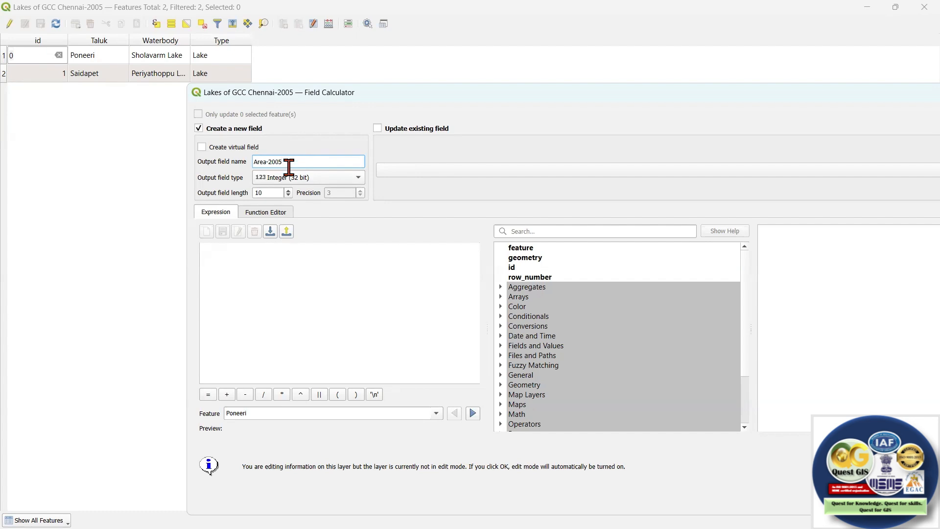
pyautogui.click(290, 178)
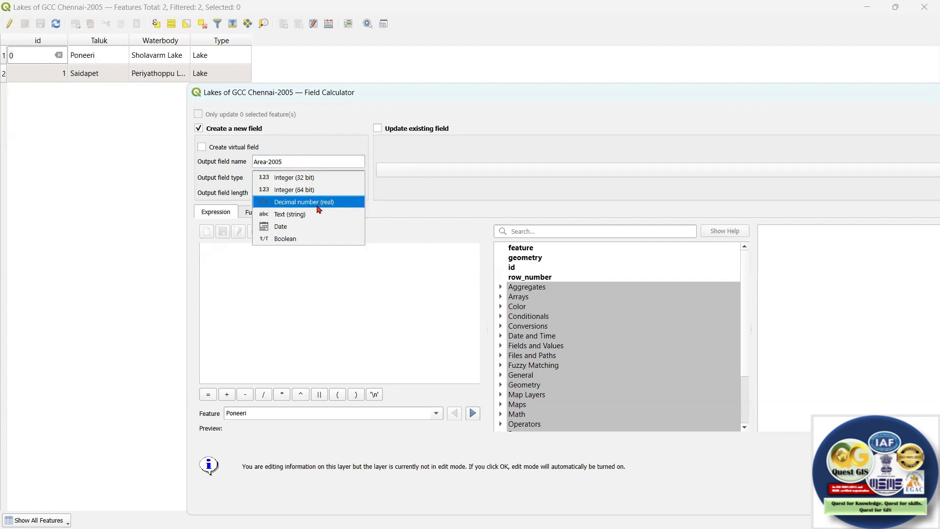
pyautogui.click(327, 203)
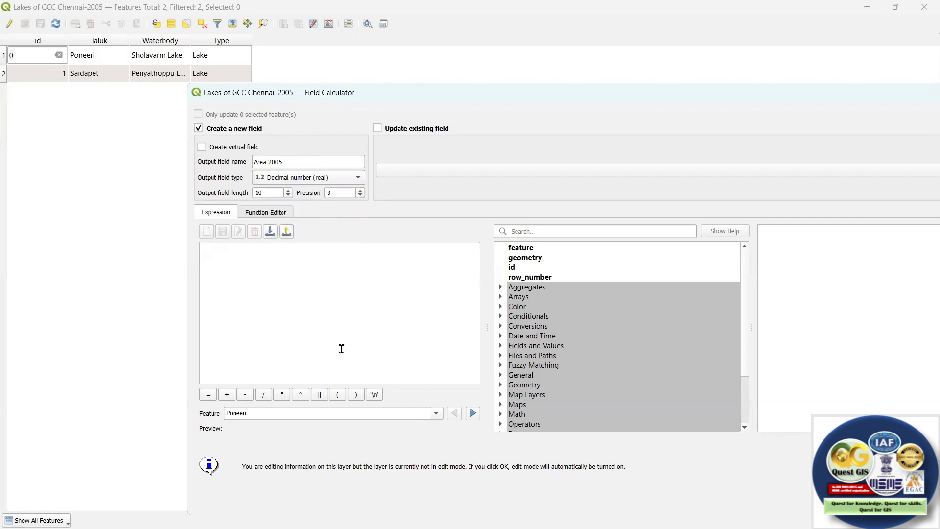
# Search the function list for area and insert $area as the only term of the field expression.
pyautogui.click(304, 280)
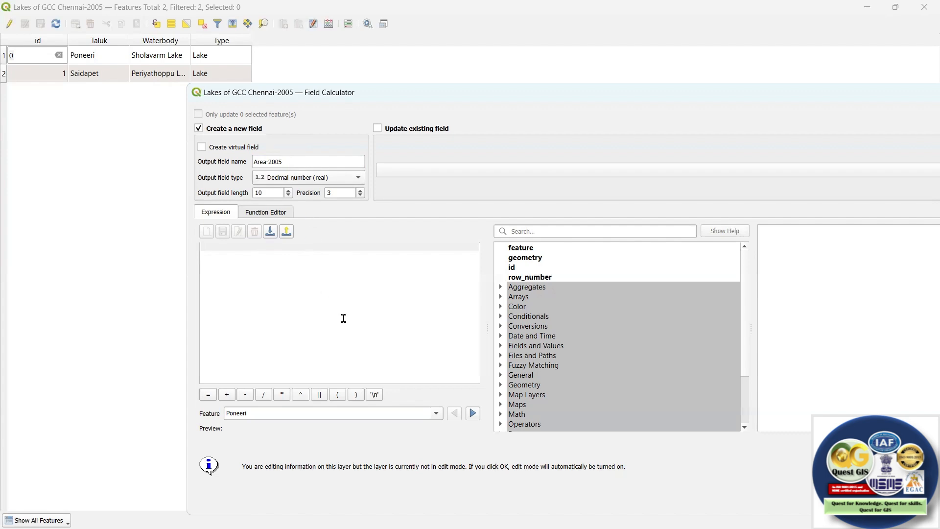
pyautogui.write('$')
pyautogui.click(543, 230)
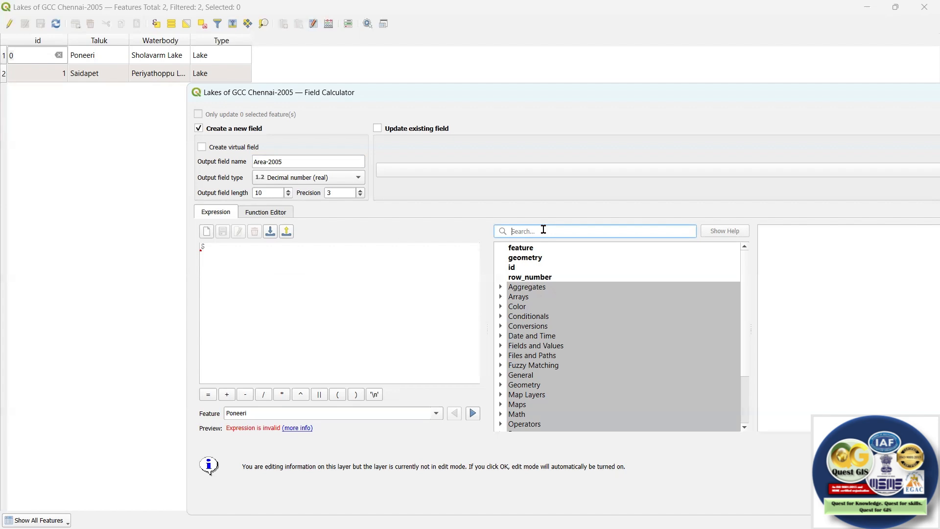
pyautogui.write('ar')
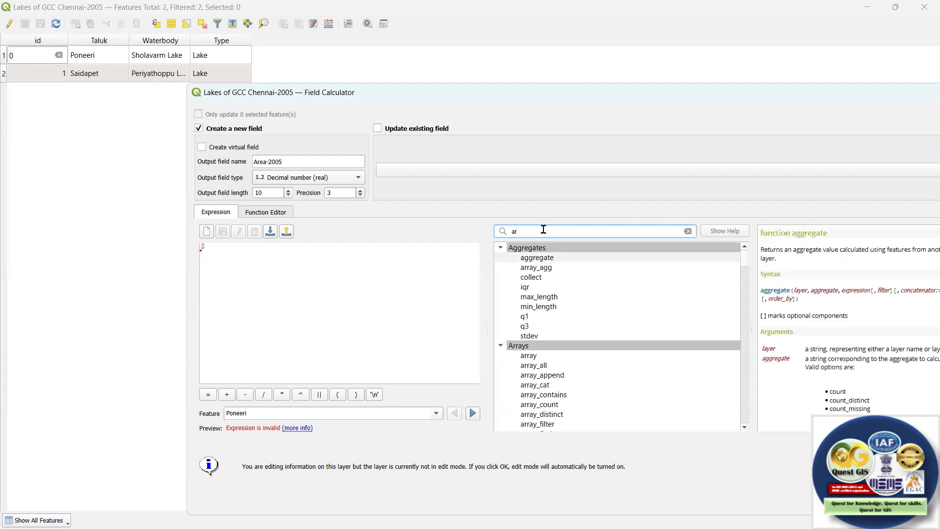
pyautogui.write('ea')
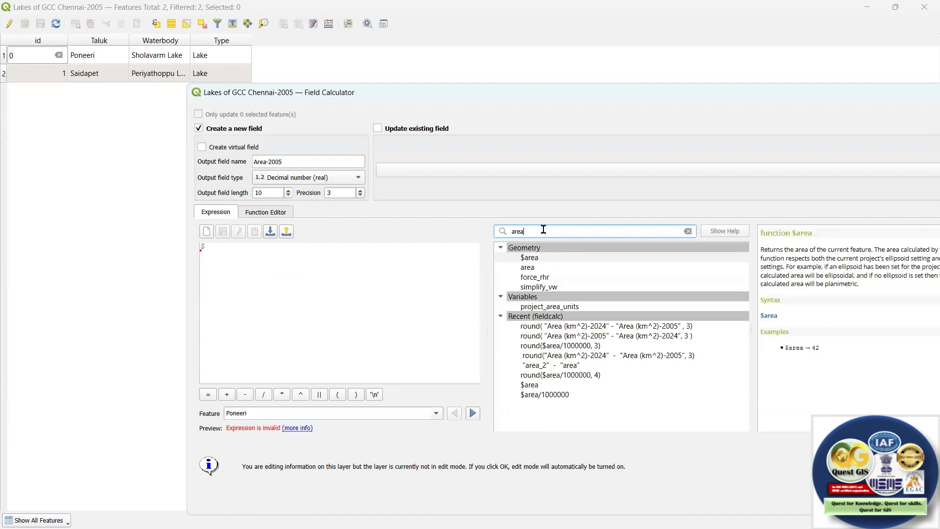
pyautogui.click(552, 260)
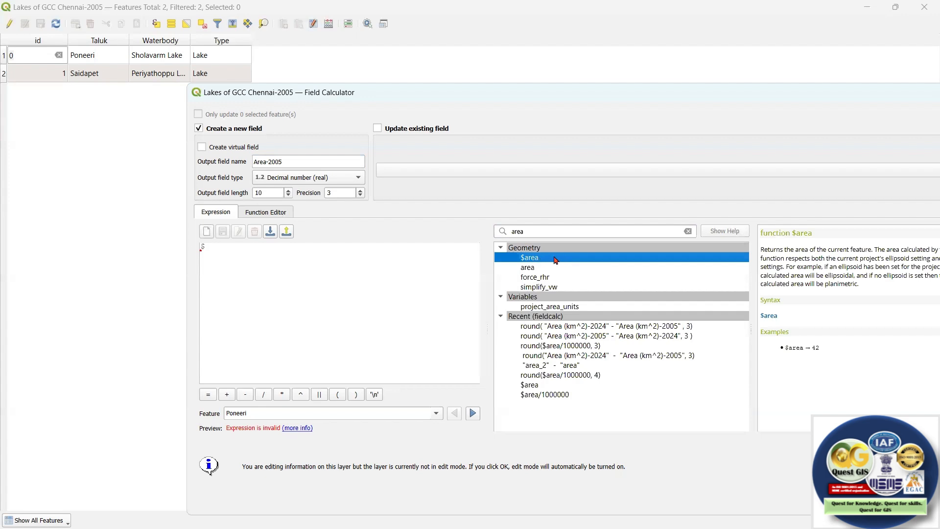
pyautogui.doubleClick(555, 259)
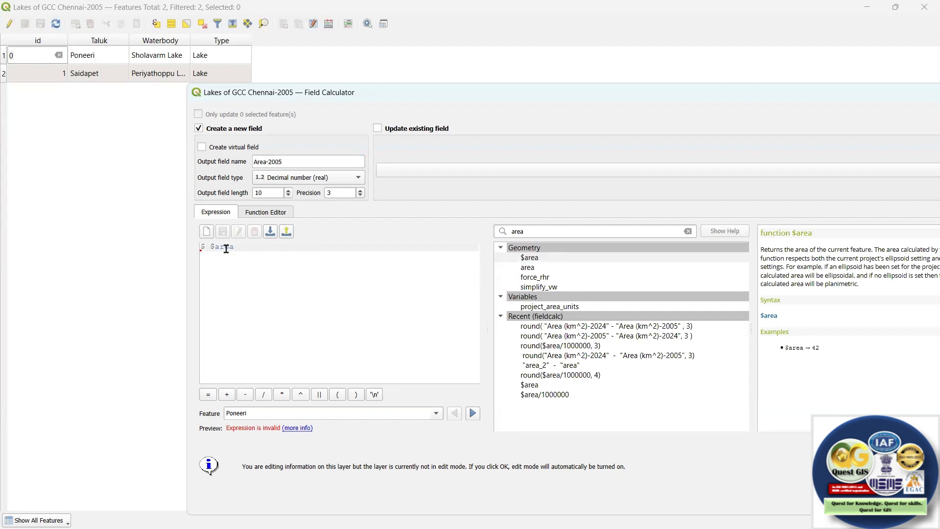
pyautogui.press('BackSpace')
pyautogui.press('BackSpace')
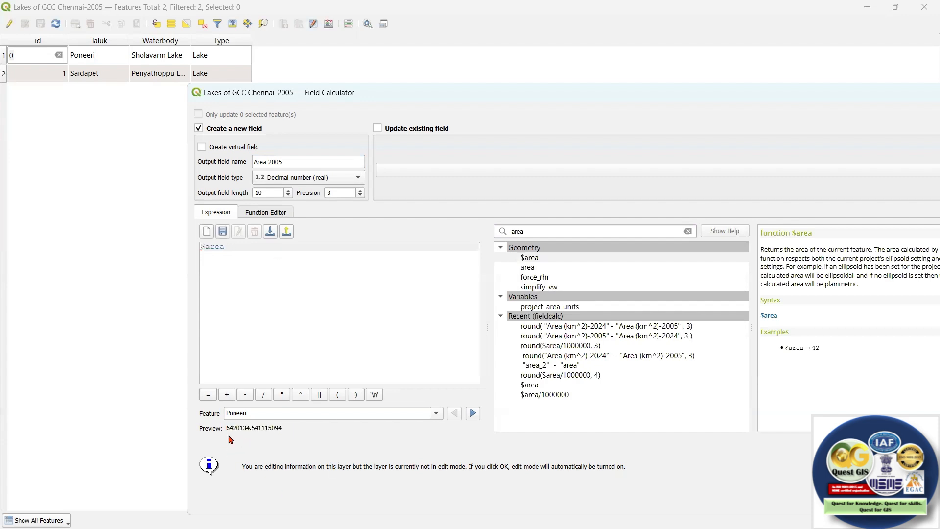
# Divide $area by 1000000 in the expression to convert the area to square kilometres.
pyautogui.click(224, 248)
pyautogui.write('/')
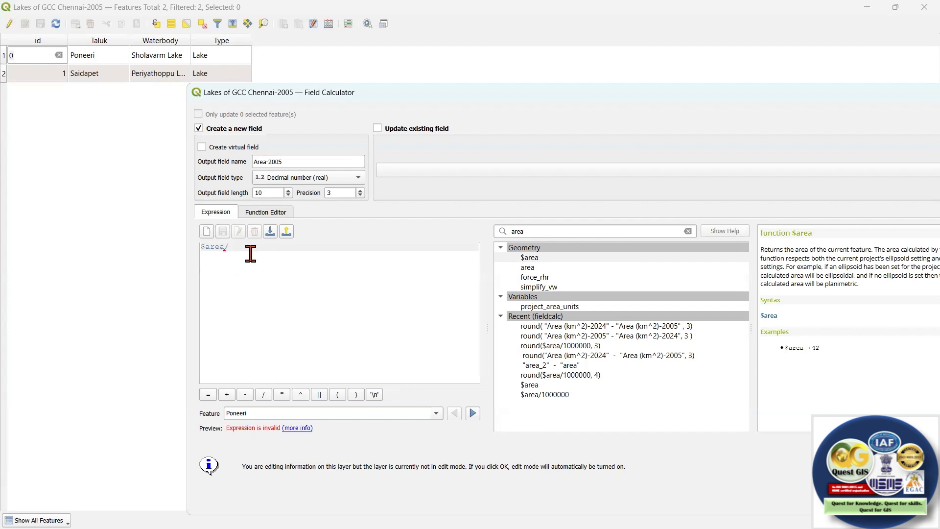
pyautogui.write('1000000')
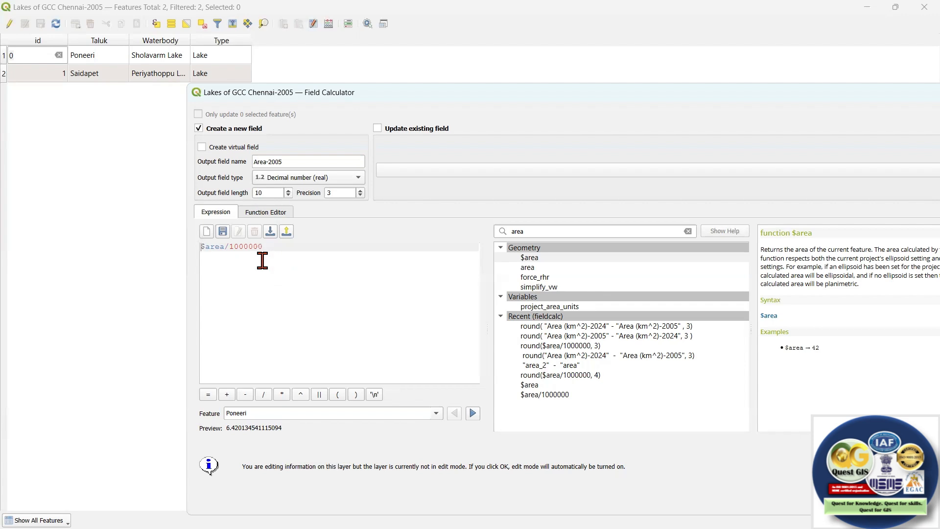
# Round the converted area to three decimal places so the expression reads round($area/1000000, 3).
pyautogui.write('(')
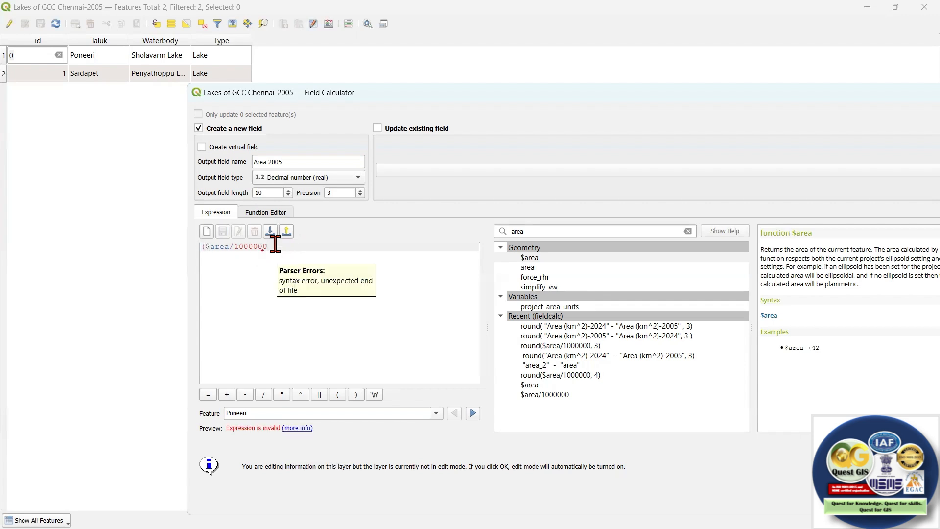
pyautogui.write(')')
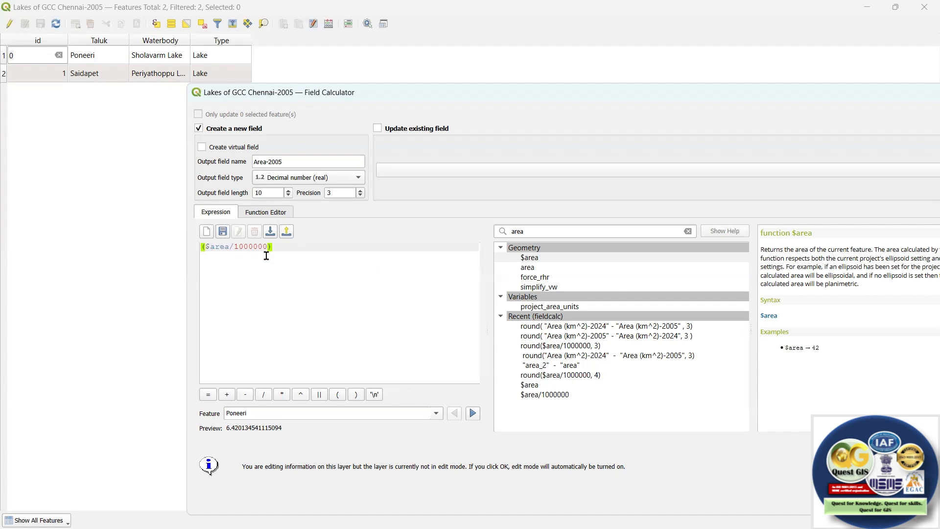
pyautogui.write('round')
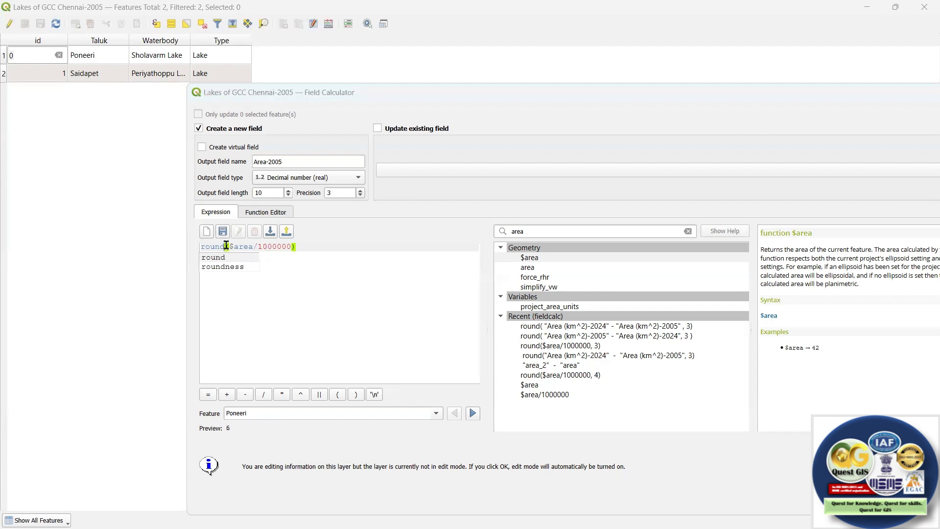
pyautogui.click(291, 247)
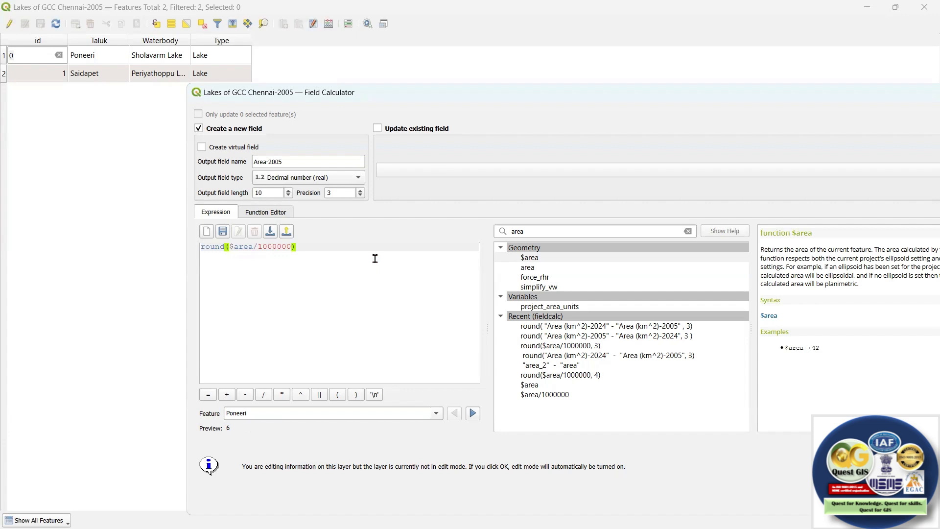
pyautogui.write(',')
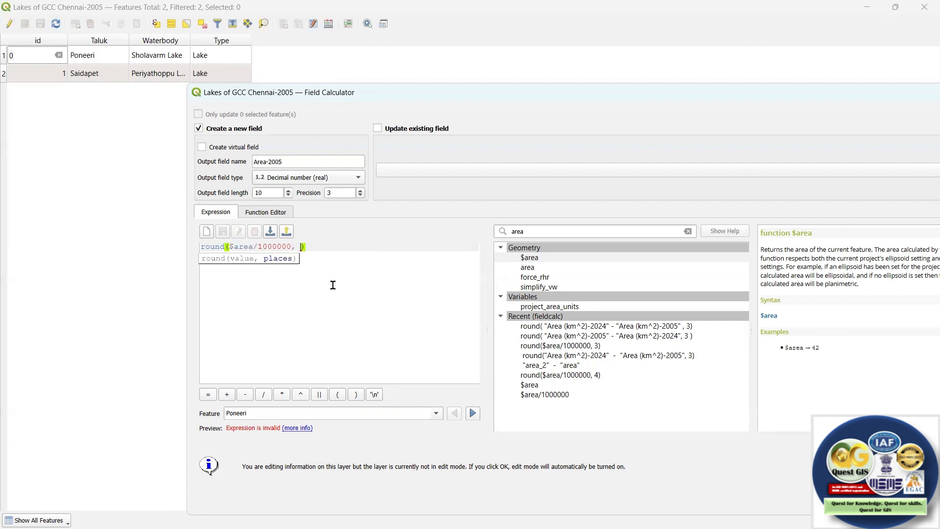
pyautogui.write('3')
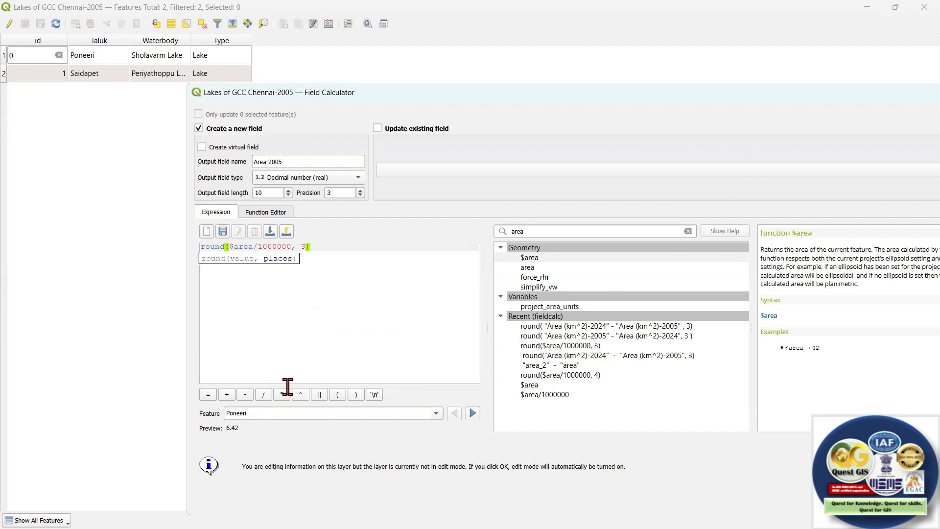
# Try rounding to 4 decimal places, restore 3, and preview the expression for the Saidapet feature.
pyautogui.press('BackSpace')
pyautogui.write('4')
pyautogui.press('BackSpace')
pyautogui.write('3')
pyautogui.click(472, 414)
pyautogui.moveTo(592, 94); pyautogui.dragTo(536, 88)
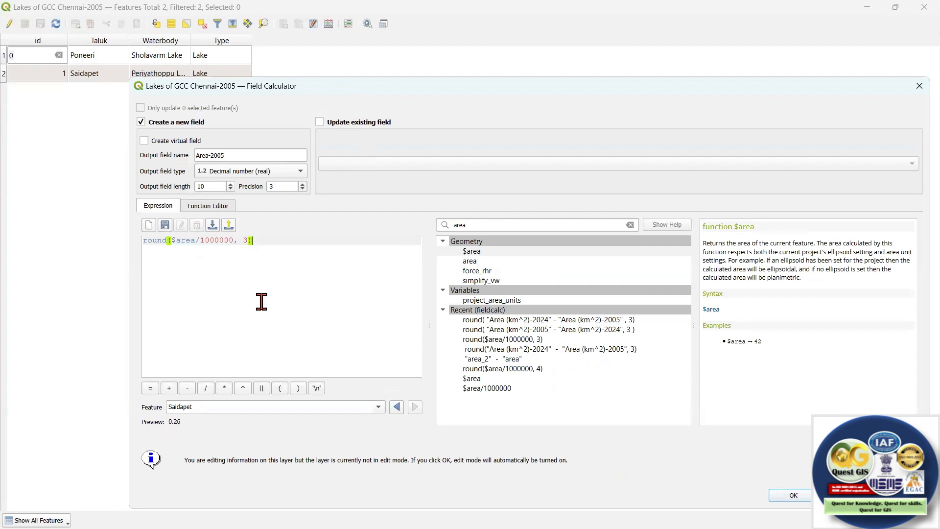
# Remove the expression's closing parenthesis and examine the parser error details.
pyautogui.press('BackSpace')
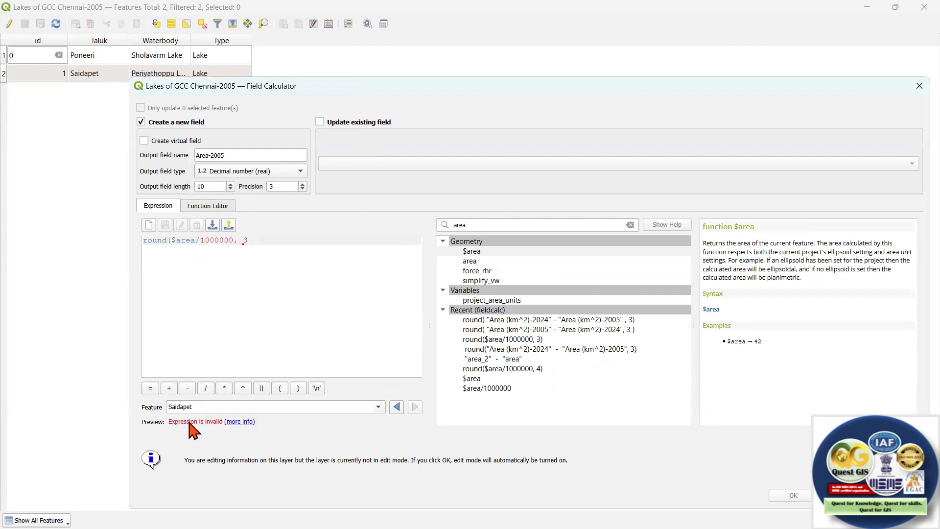
pyautogui.click(241, 424)
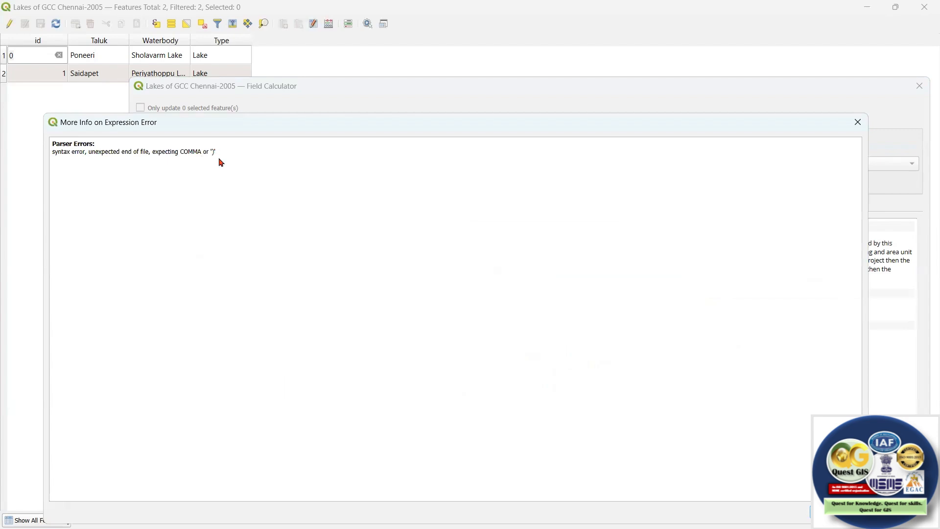
pyautogui.click(856, 123)
# Apply the complete Area-2005 field calculation, then save the layer edits and end editing.
pyautogui.click(799, 495)
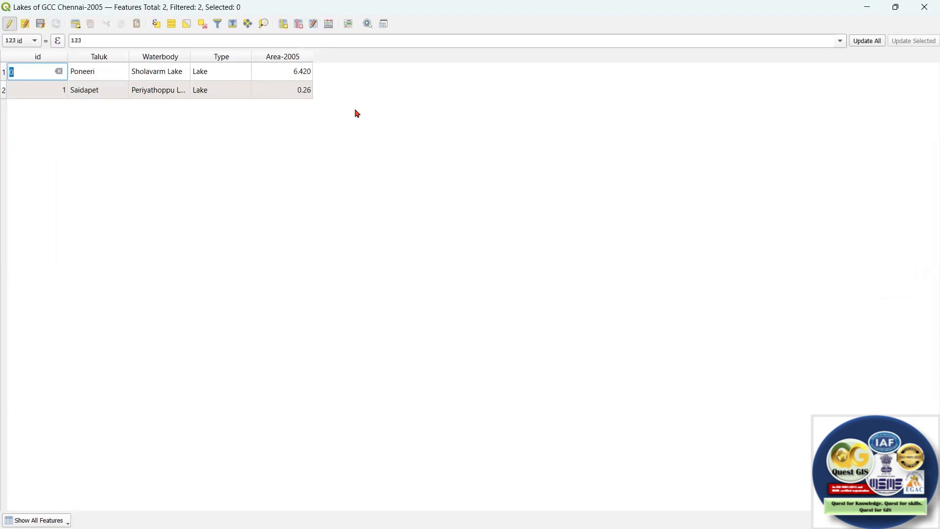
pyautogui.click(41, 24)
pyautogui.click(12, 28)
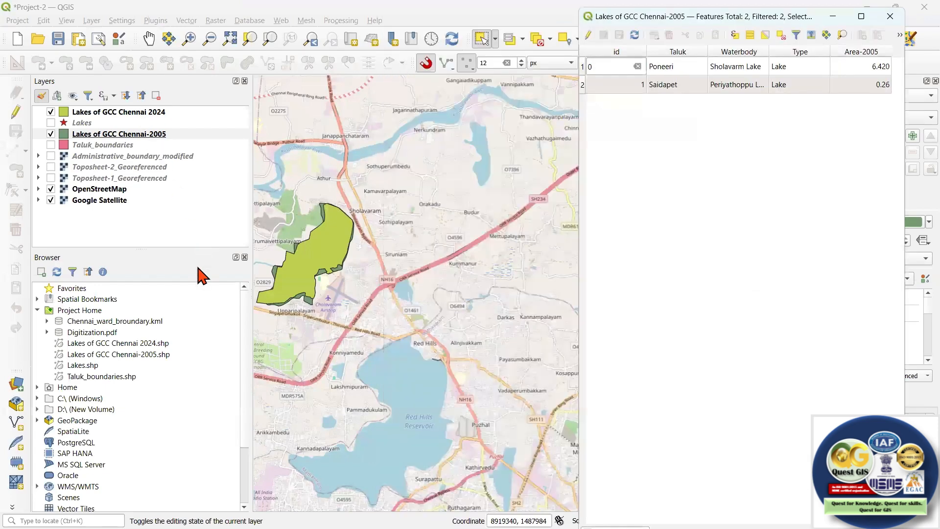
# Open the Lakes of GCC Chennai 2024 attribute table and arrange it side by side with the Chennai-2005 table.
pyautogui.click(198, 266)
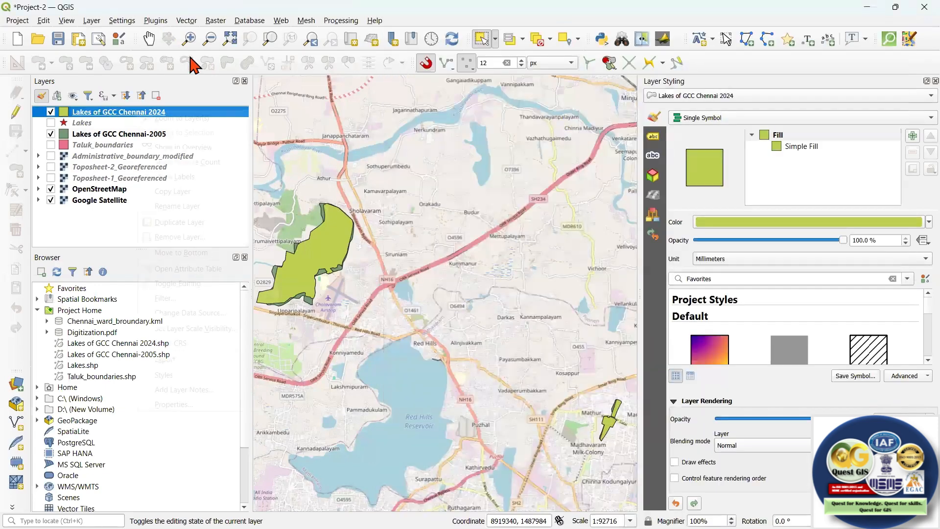
pyautogui.rightClick(139, 112)
pyautogui.click(188, 269)
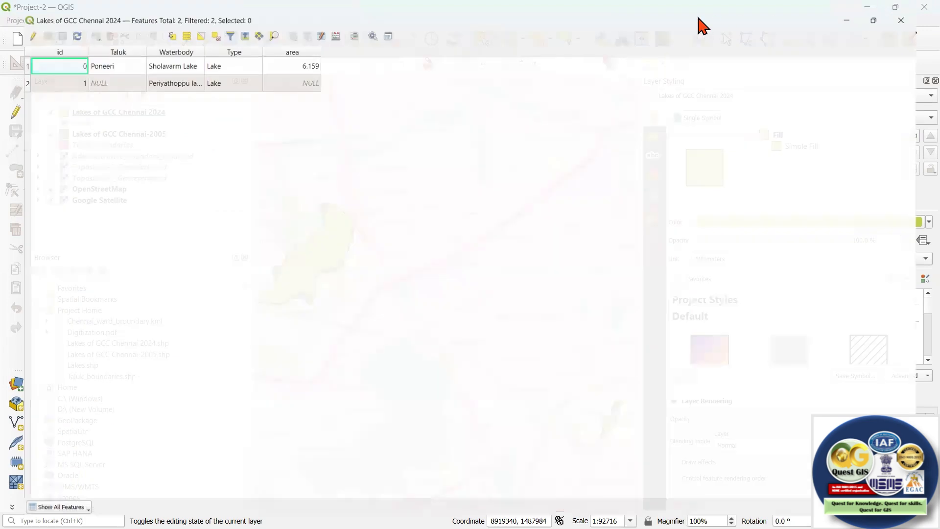
pyautogui.click(895, 7)
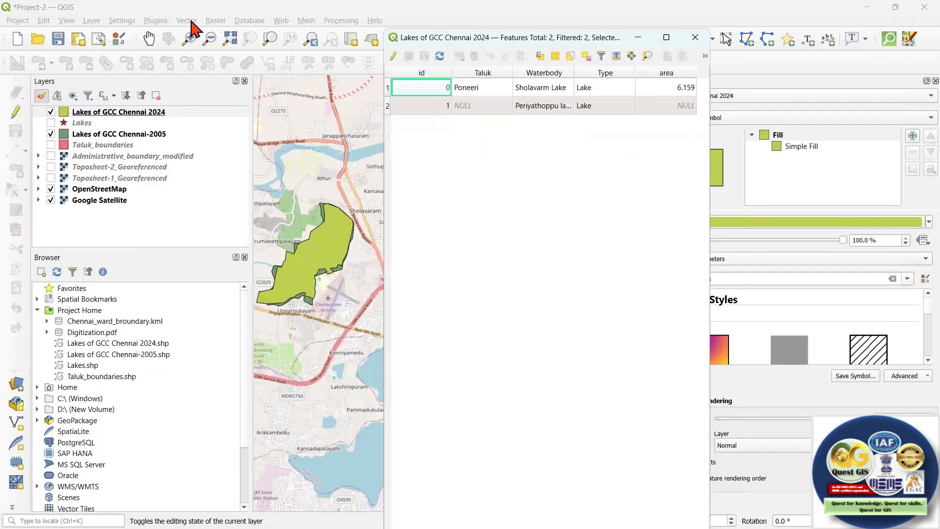
pyautogui.moveTo(539, 37); pyautogui.dragTo(168, 14)
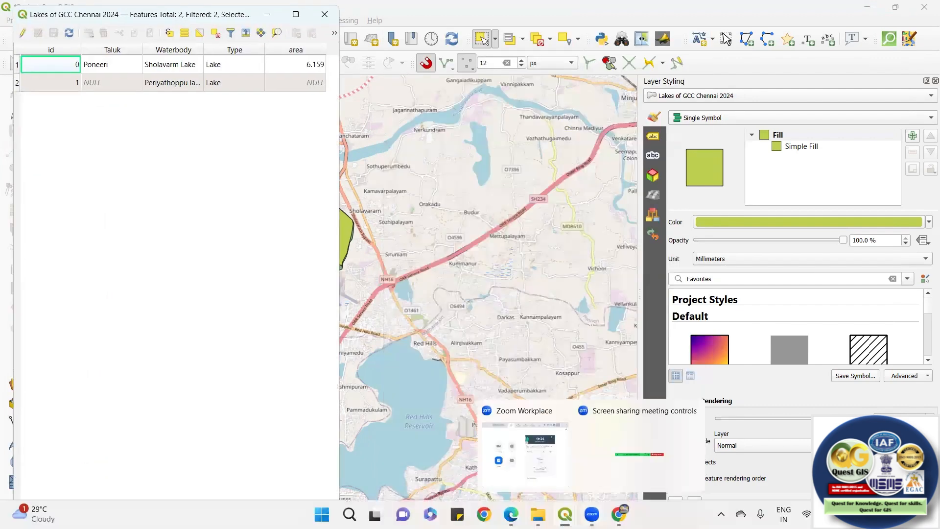
pyautogui.moveTo(564, 514)
pyautogui.click(653, 459)
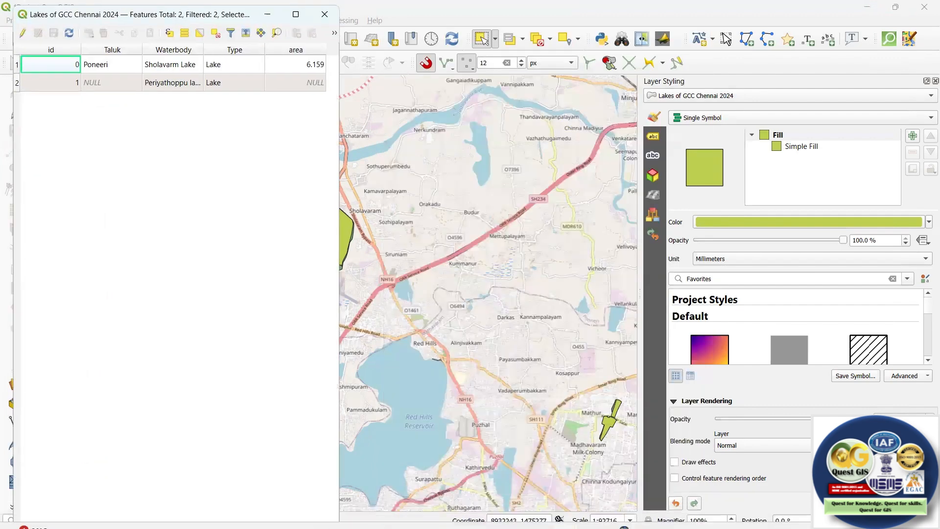
pyautogui.click(595, 456)
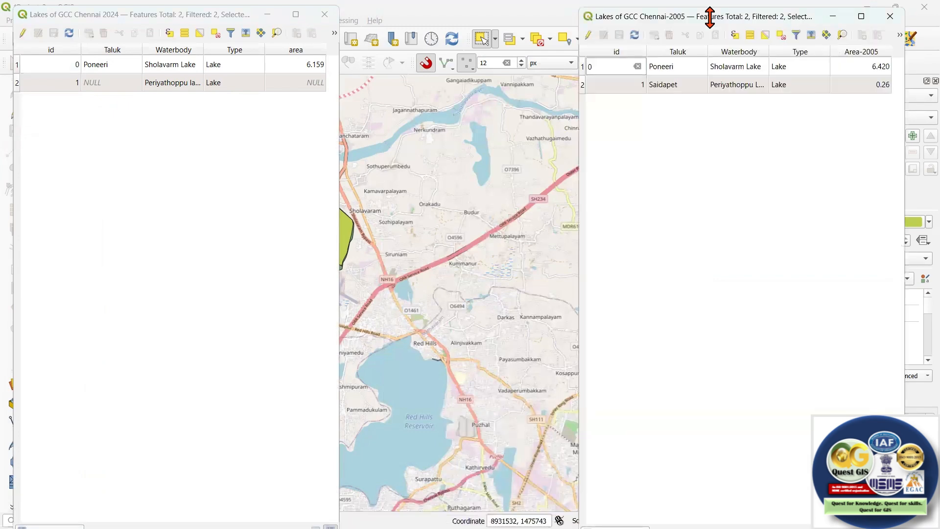
pyautogui.moveTo(782, 20); pyautogui.dragTo(797, 14)
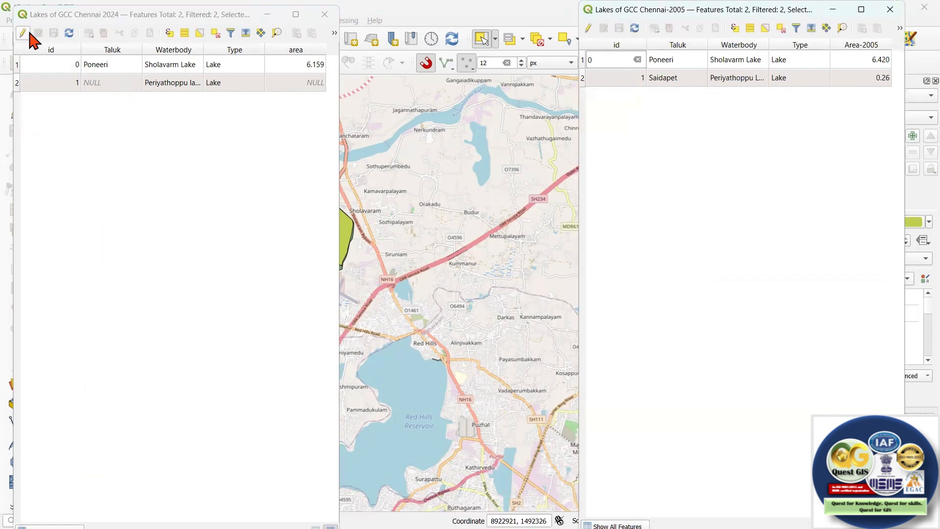
# Enable editing on the 2024 lakes table and set the Periyathoppu lake record's Taluk to Saidapet.
pyautogui.click(23, 33)
pyautogui.doubleClick(100, 100)
pyautogui.write('Saidapet')
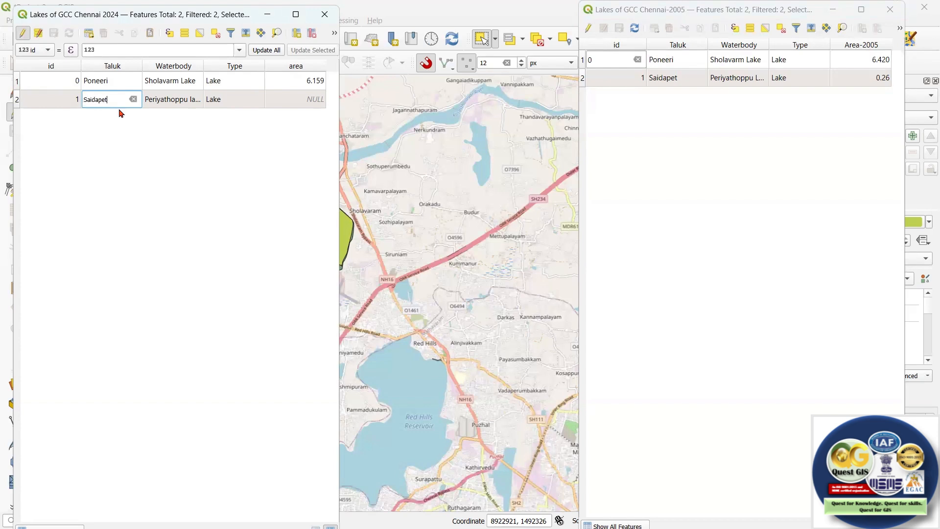
pyautogui.doubleClick(302, 103)
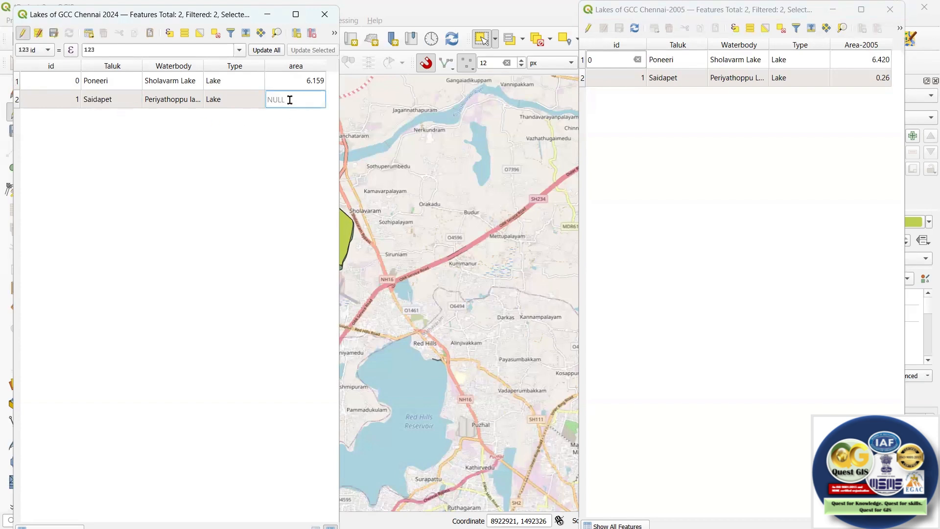
# Open the field calculator for the 2024 lakes table and set it to update the existing area field.
pyautogui.click(295, 14)
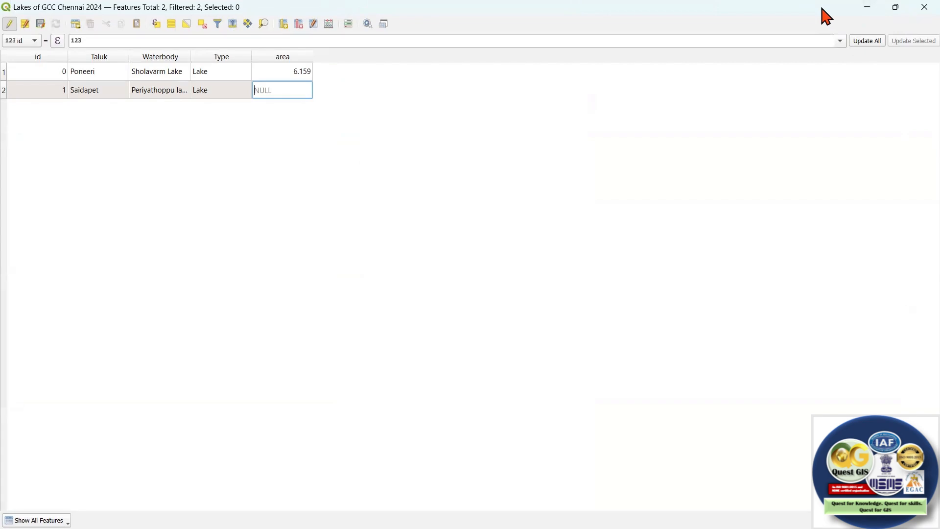
pyautogui.click(895, 7)
pyautogui.click(333, 29)
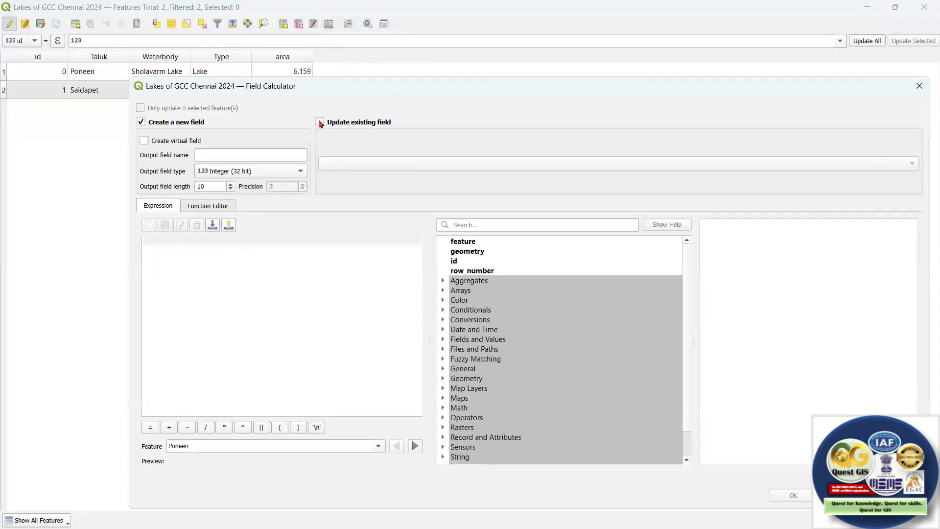
pyautogui.click(322, 123)
pyautogui.click(346, 162)
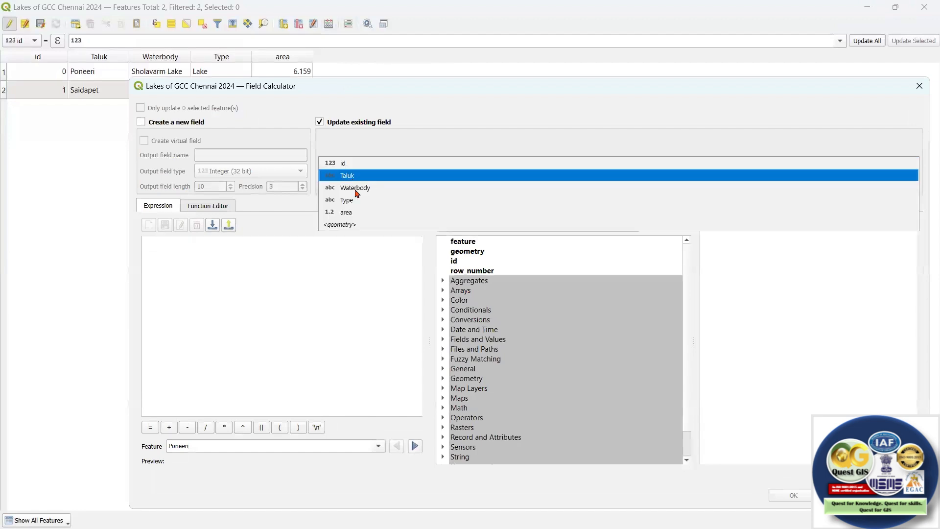
pyautogui.click(347, 212)
# Calculate the 2024 area field with the expression round($area/1000000, 3).
pyautogui.click(187, 244)
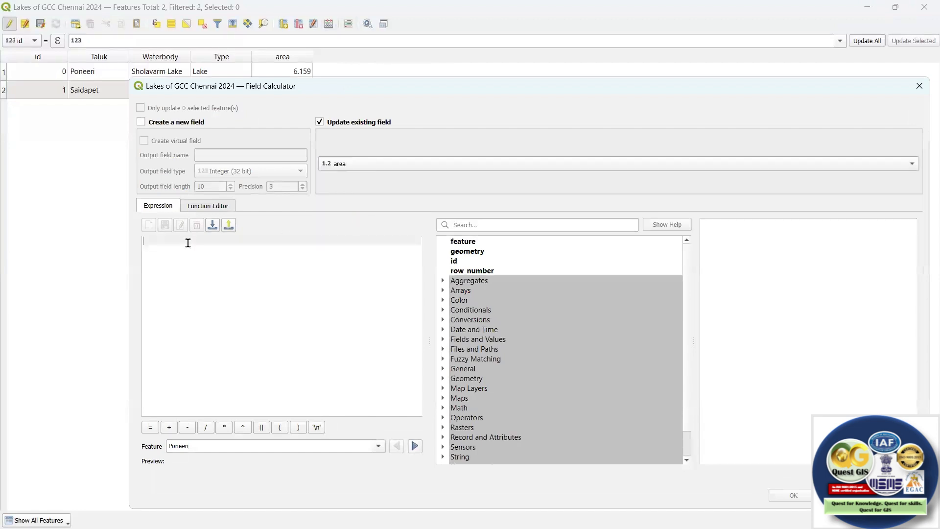
pyautogui.write('round')
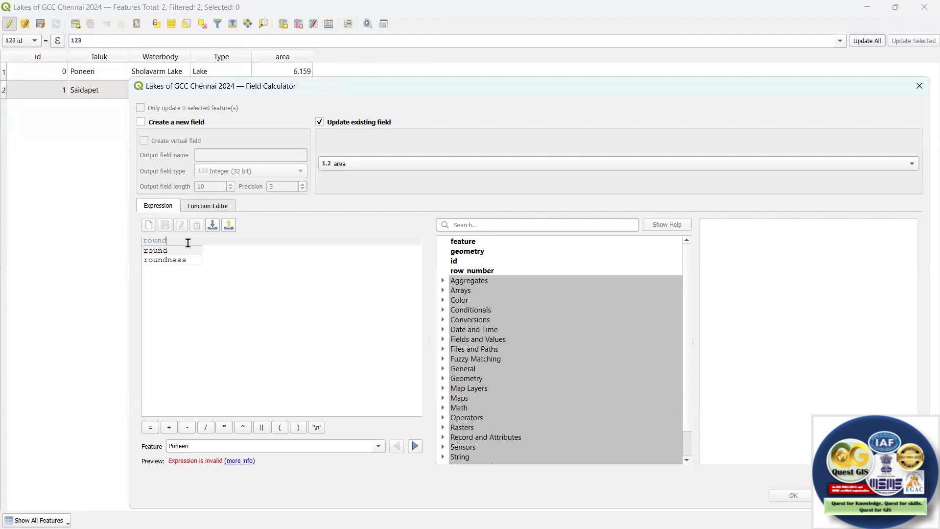
pyautogui.write('($area/10')
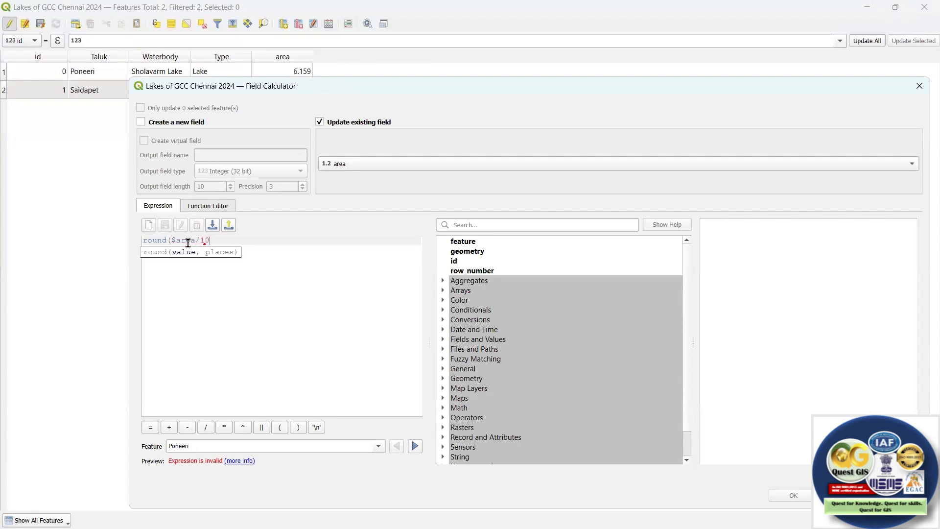
pyautogui.write('00000, 3)')
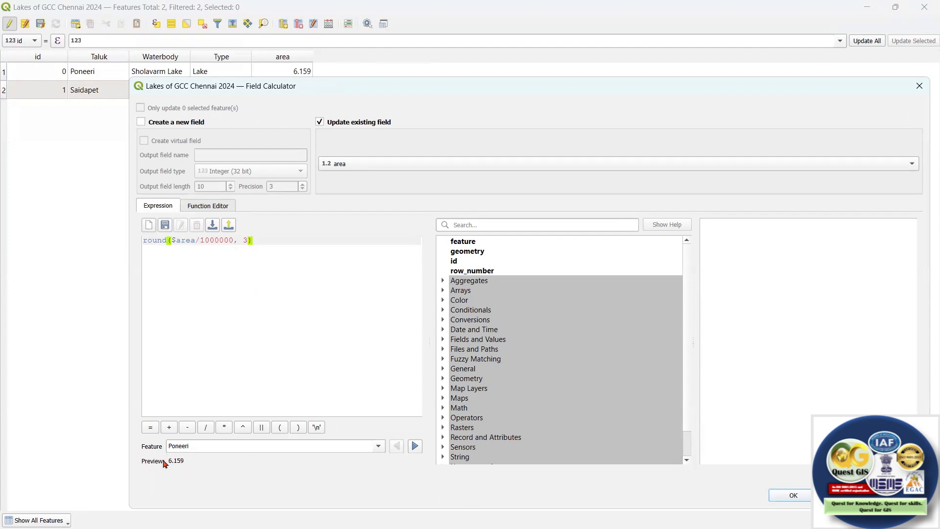
pyautogui.click(793, 495)
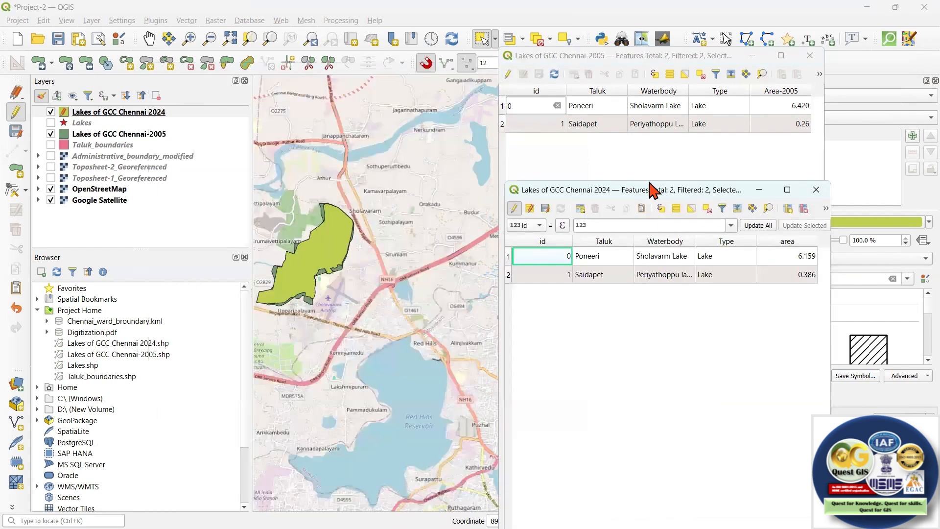
# Place the 2024 and 2005 attribute tables side by side to compare the lake areas, and minimize both tables.
pyautogui.moveTo(653, 190); pyautogui.dragTo(640, 178)
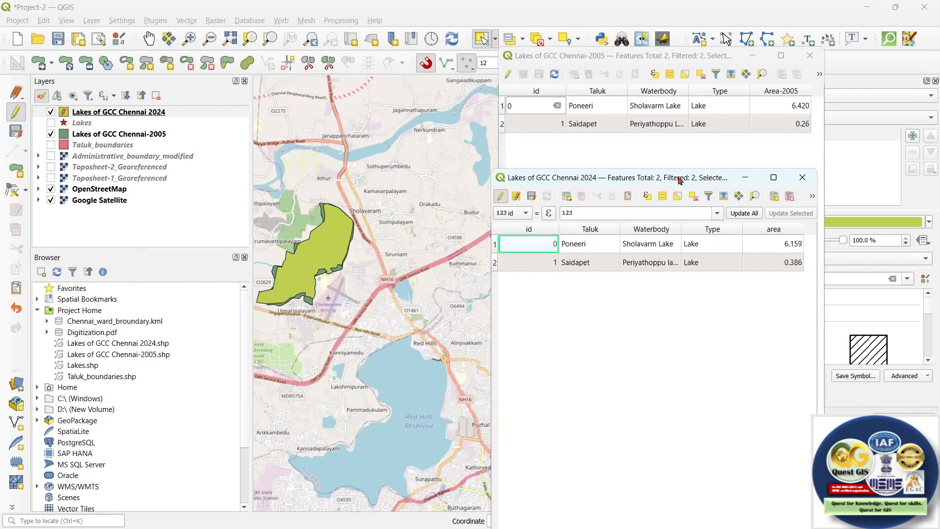
pyautogui.moveTo(678, 180); pyautogui.dragTo(345, 95)
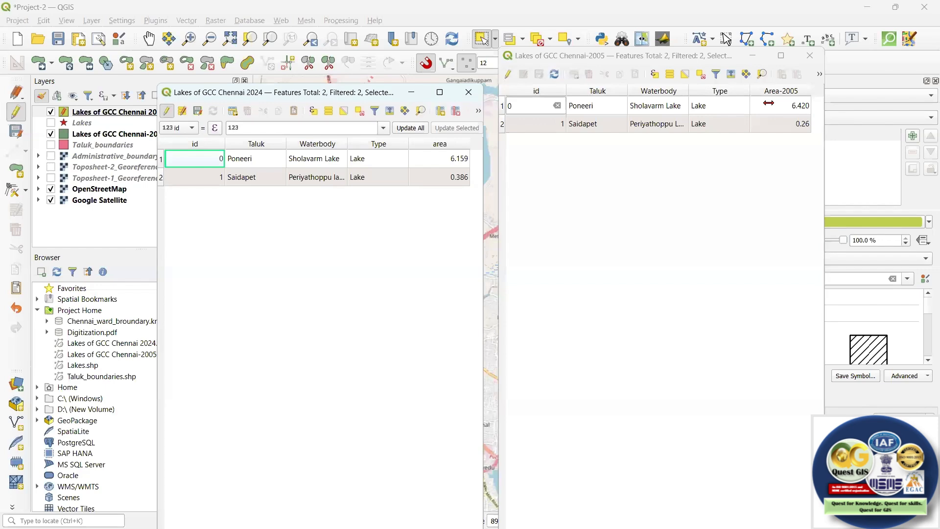
pyautogui.click(414, 94)
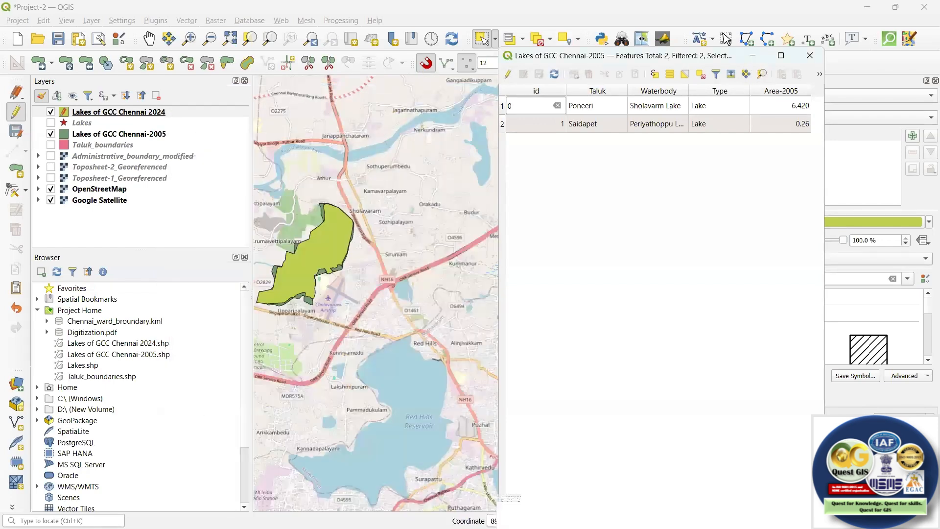
pyautogui.press('super+Down')
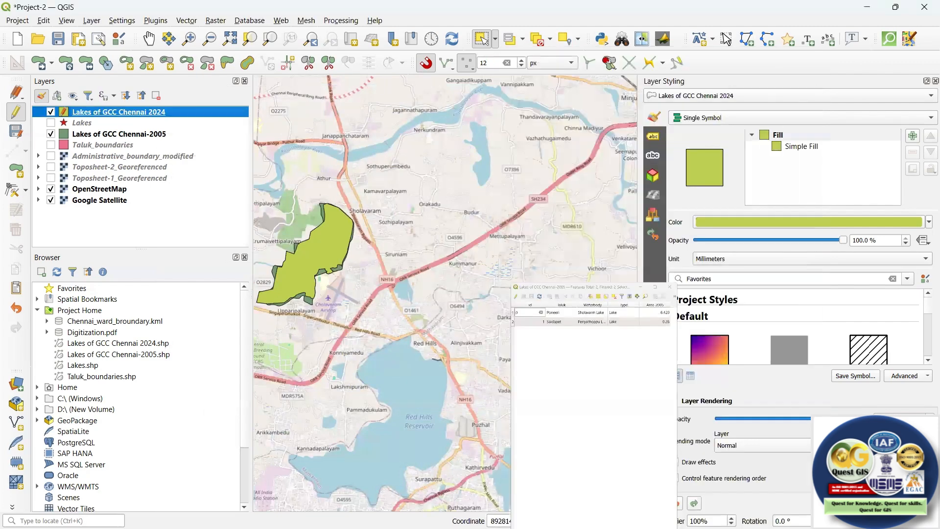
# Search the processing algorithms for Join and open Join attributes by field value.
pyautogui.click(20, 521)
pyautogui.write('Join')
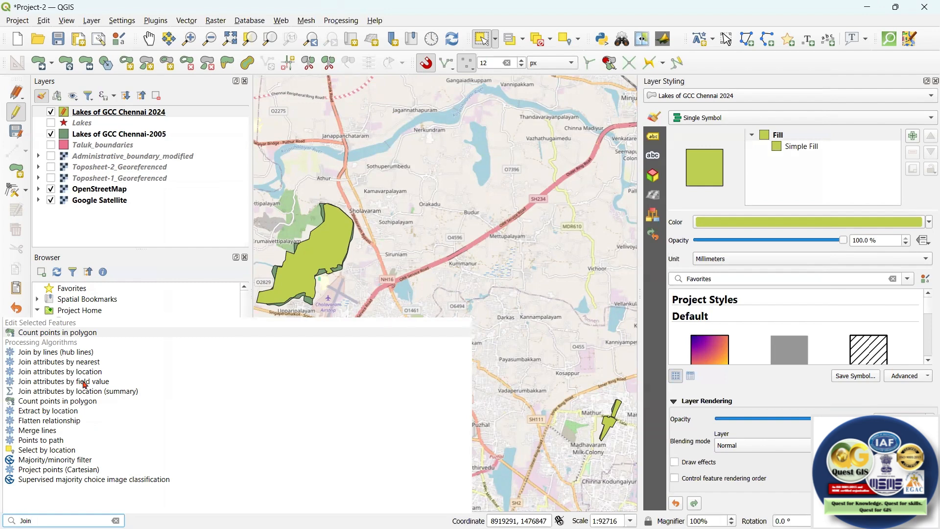
pyautogui.click(114, 385)
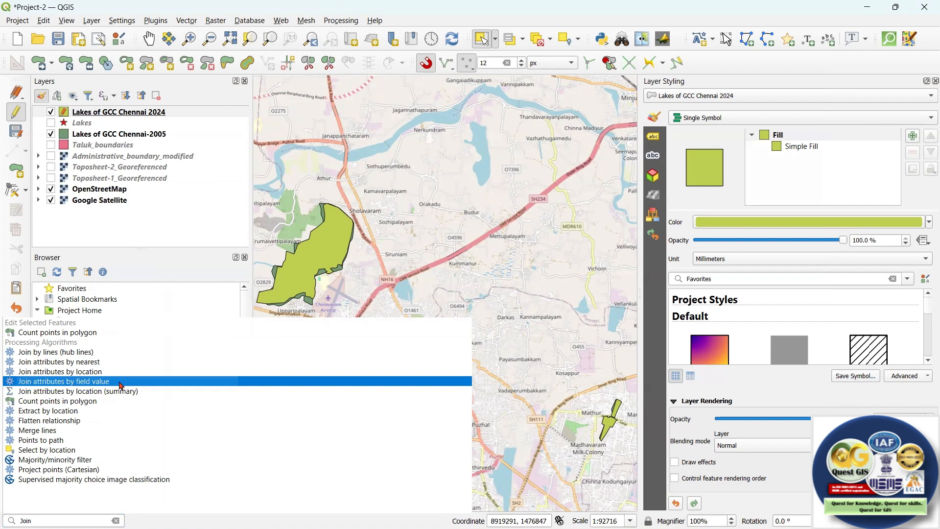
pyautogui.press('Return')
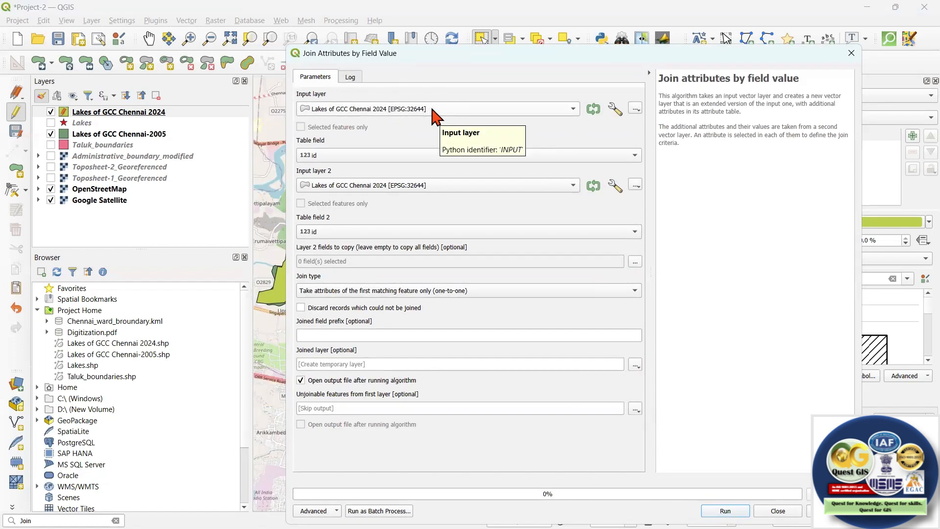
# Compare the columns of the 2024 and 2005 lake attribute tables to identify a common join field.
pyautogui.click(375, 155)
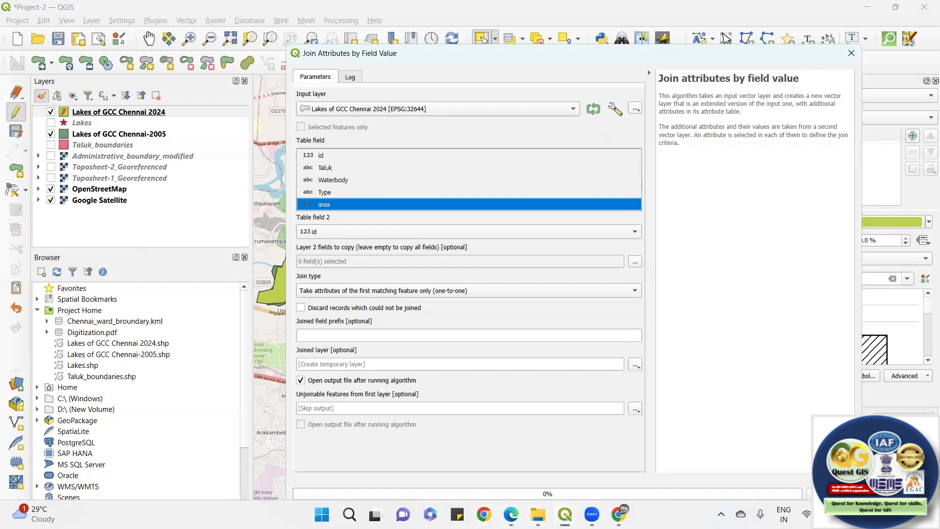
pyautogui.moveTo(565, 514)
pyautogui.click(651, 450)
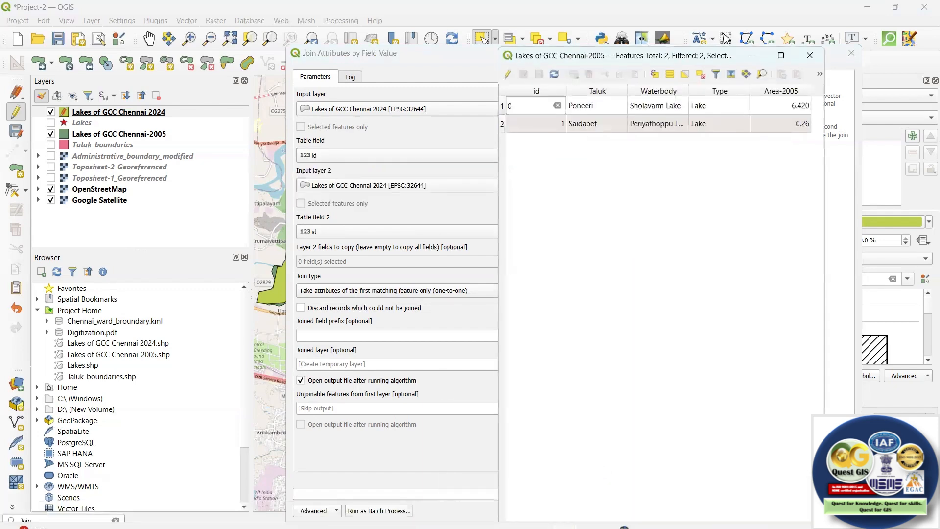
pyautogui.moveTo(565, 514)
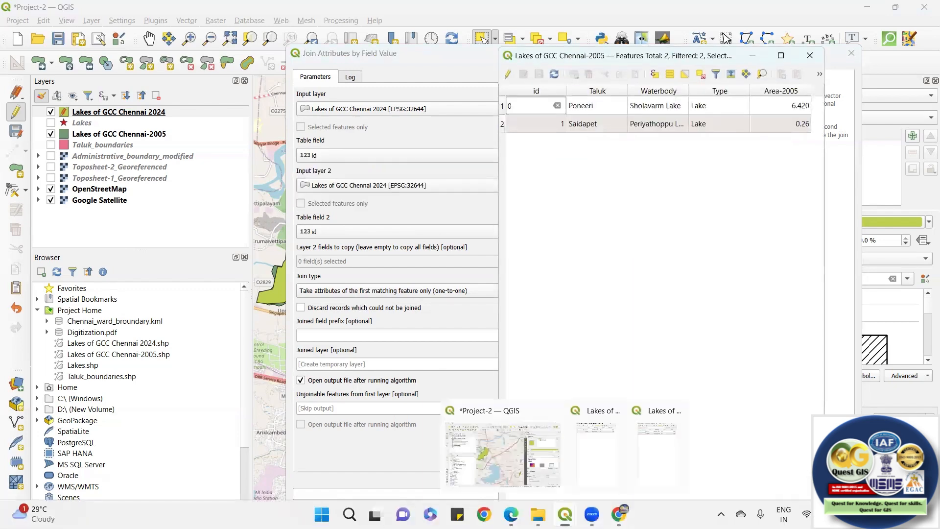
pyautogui.click(644, 456)
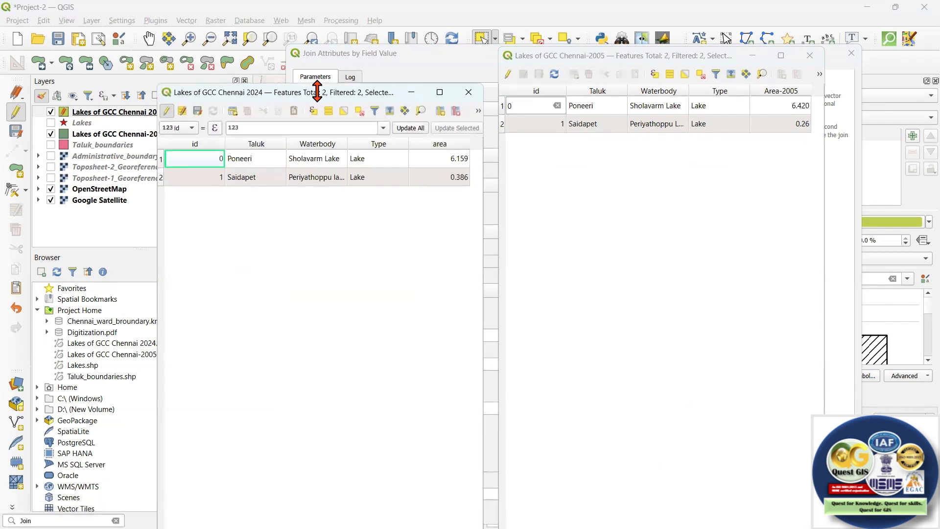
pyautogui.moveTo(268, 92); pyautogui.dragTo(248, 60)
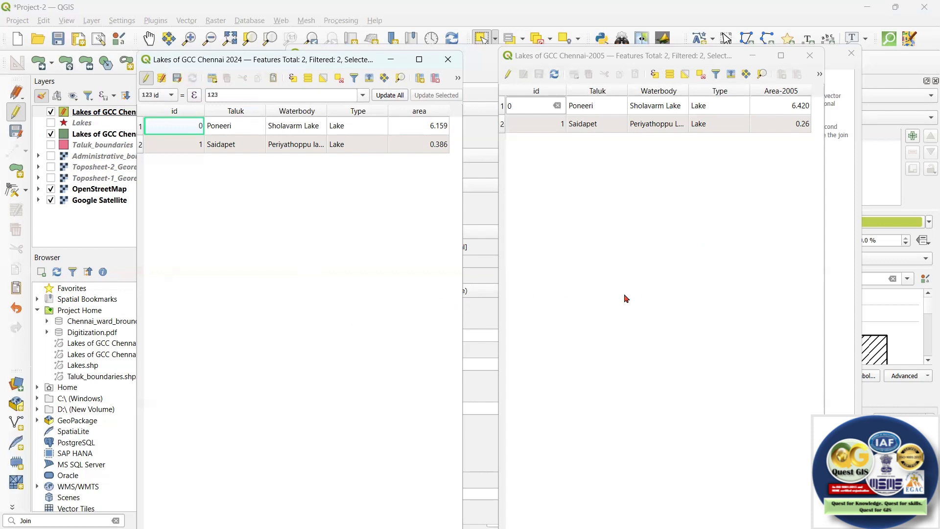
pyautogui.click(753, 57)
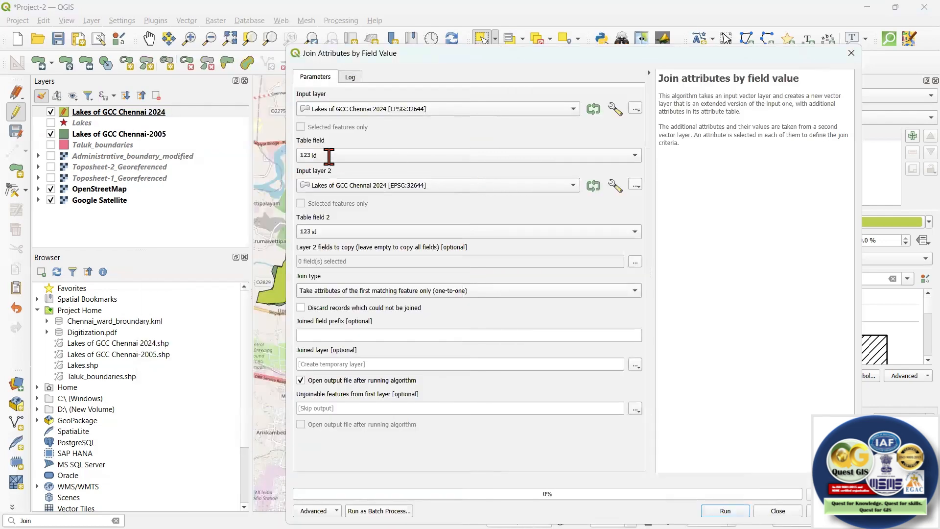
# Set the join to match the 2024 layer's Waterbody field with the Waterbody field of Lakes of GCC Chennai-2005.
pyautogui.click(345, 155)
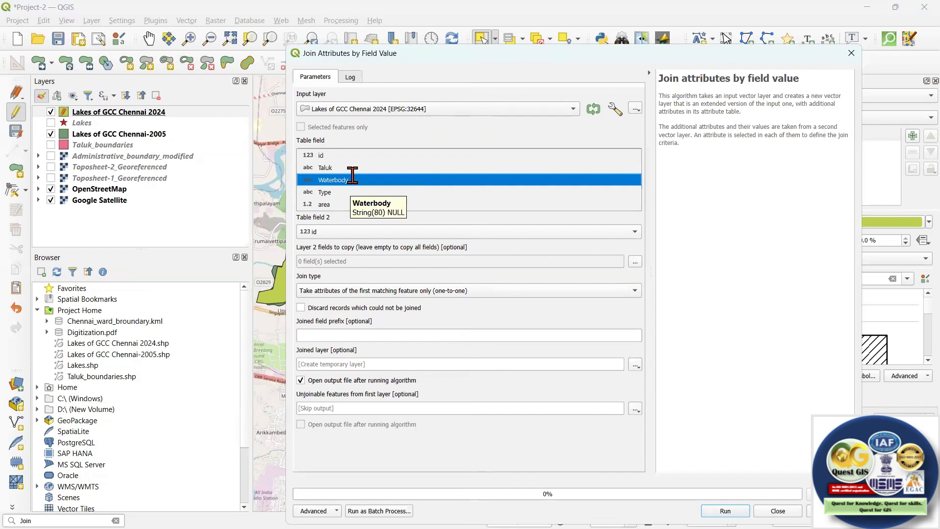
pyautogui.click(349, 180)
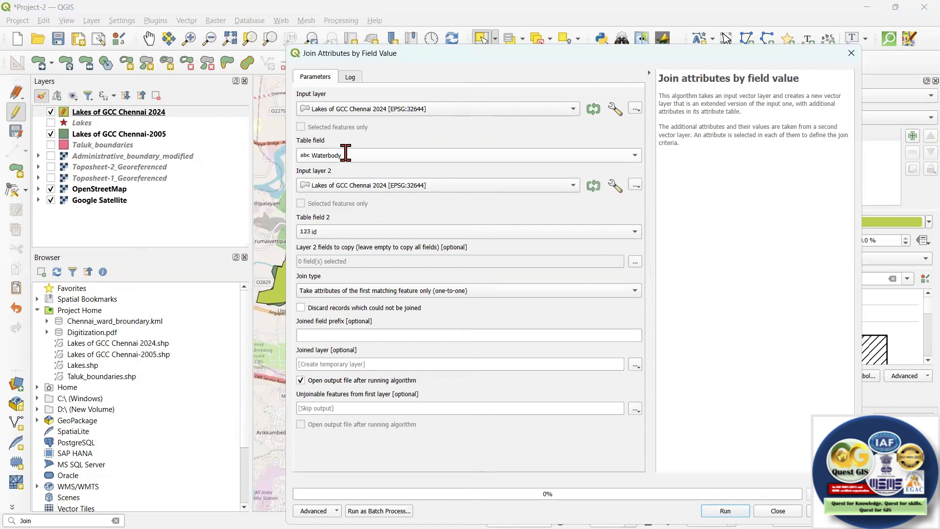
pyautogui.click(354, 185)
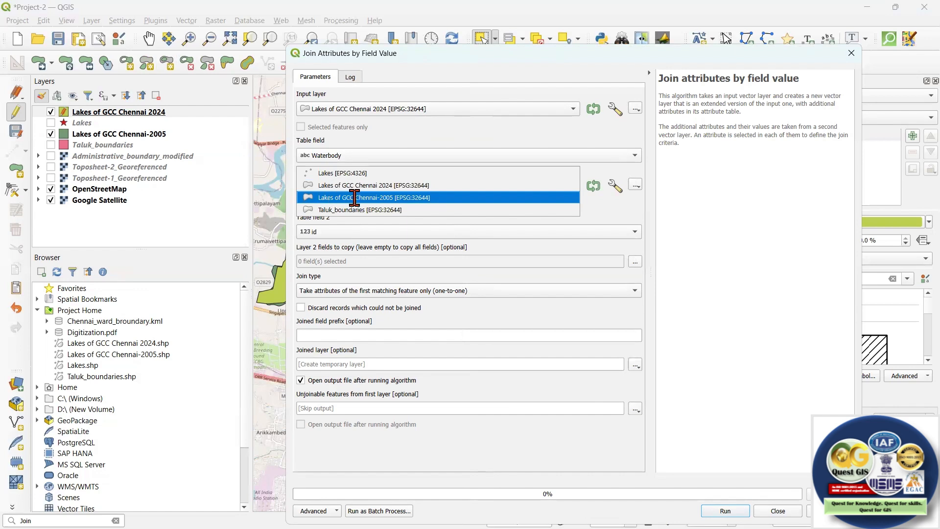
pyautogui.click(354, 197)
pyautogui.click(342, 228)
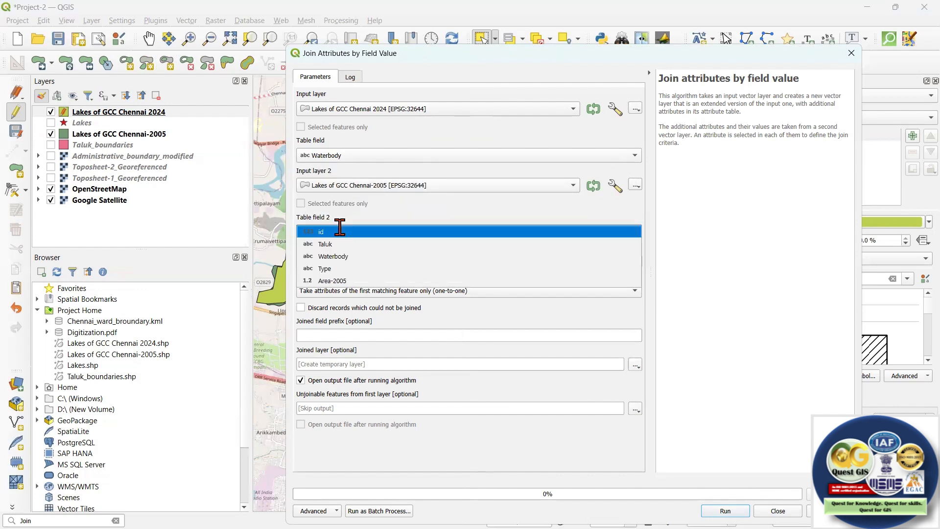
pyautogui.click(345, 254)
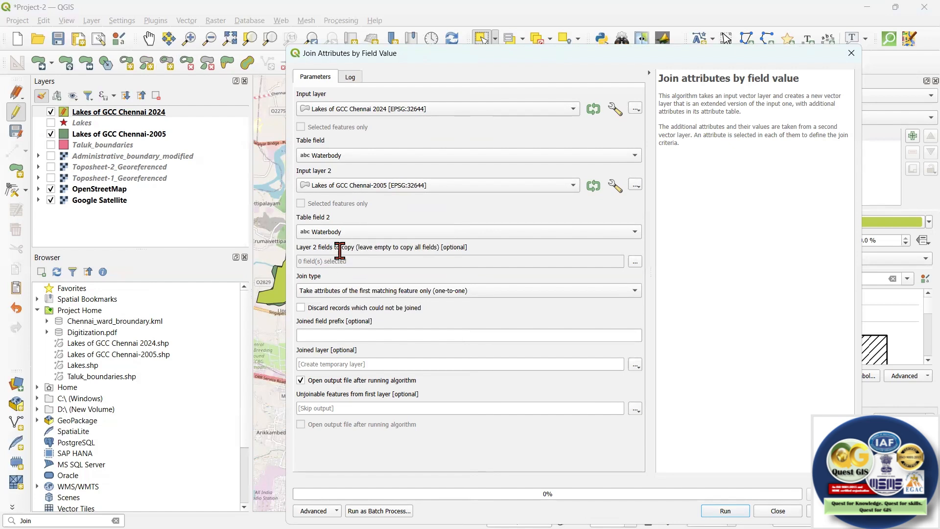
# Keep all layer 2 fields for copying and set the join type to take attributes of the first matching feature only (one-to-one).
pyautogui.click(634, 261)
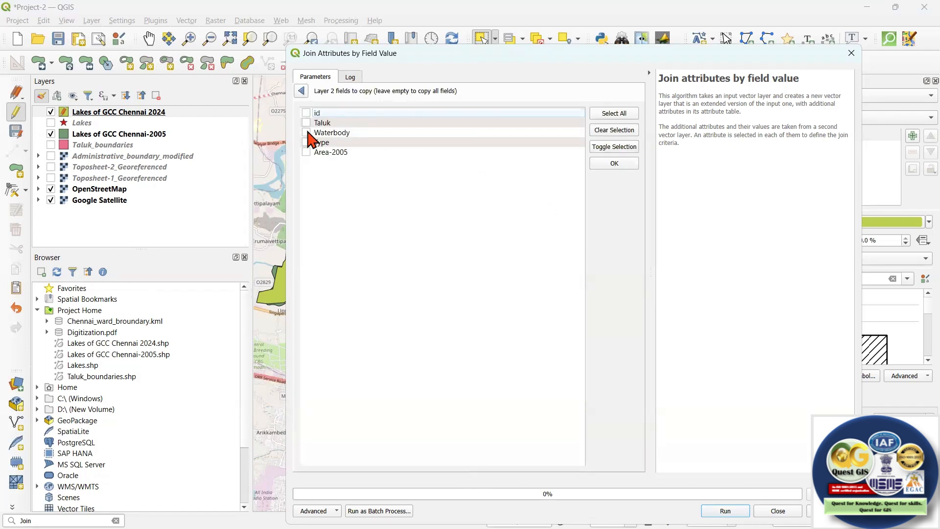
pyautogui.click(301, 90)
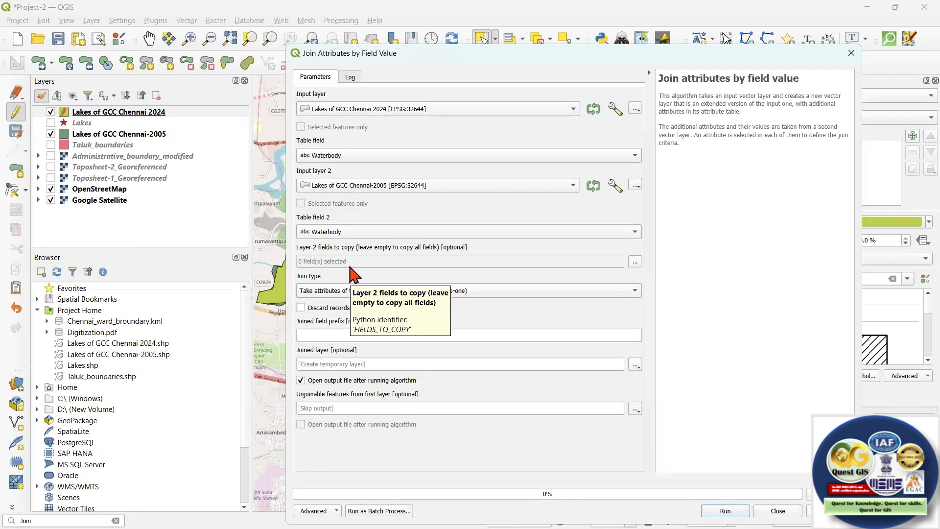
pyautogui.click(332, 292)
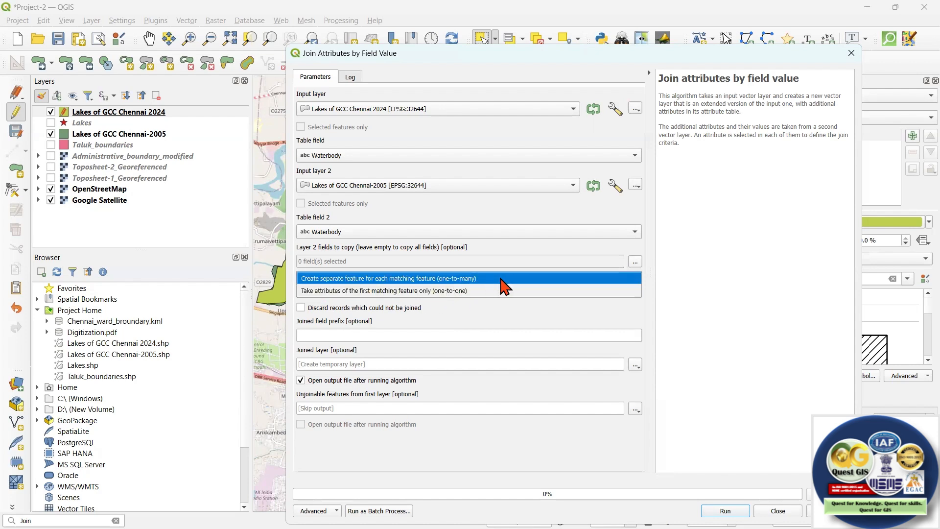
pyautogui.click(462, 310)
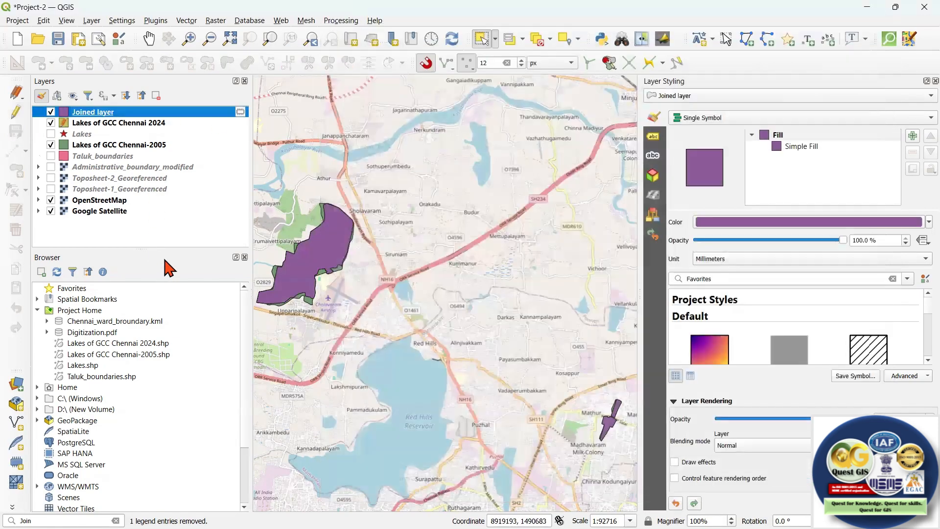
# Open the joined layer's attribute table and review its 2024 and 2005 area columns.
pyautogui.rightClick(117, 111)
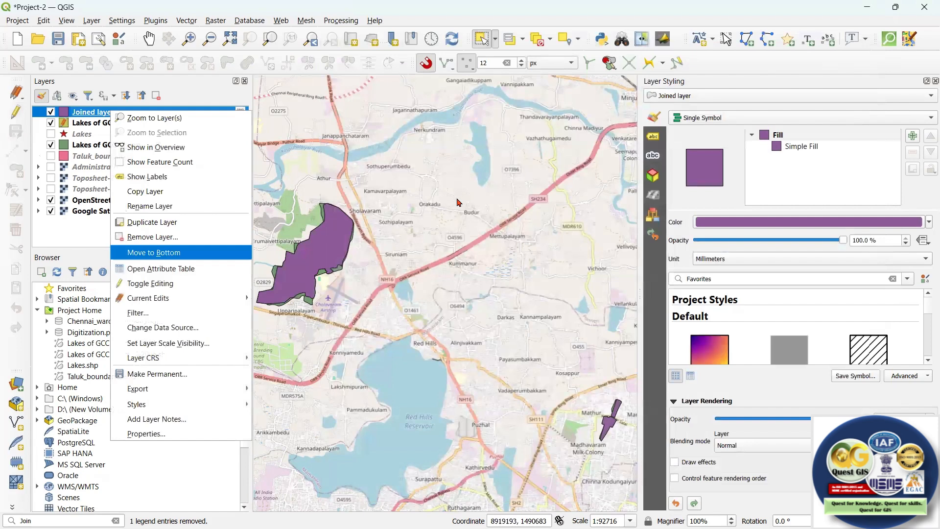
pyautogui.click(162, 268)
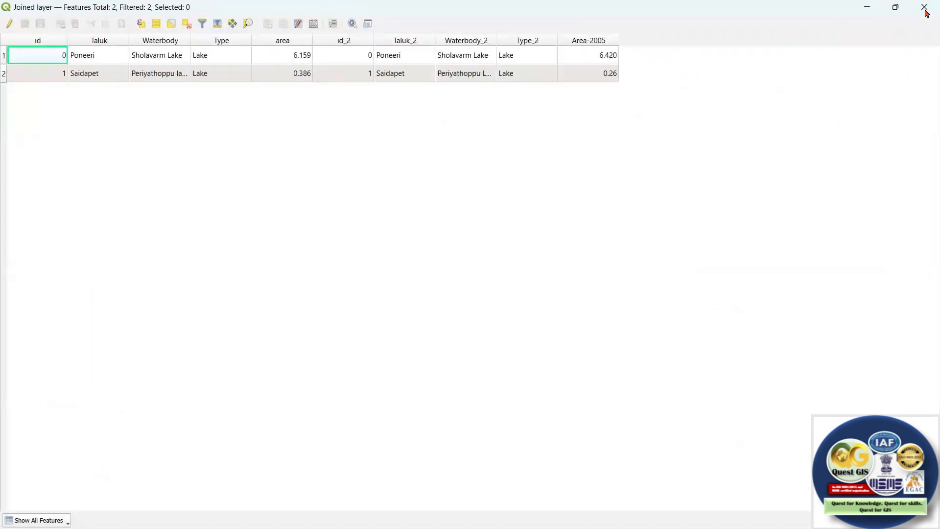
pyautogui.click(896, 9)
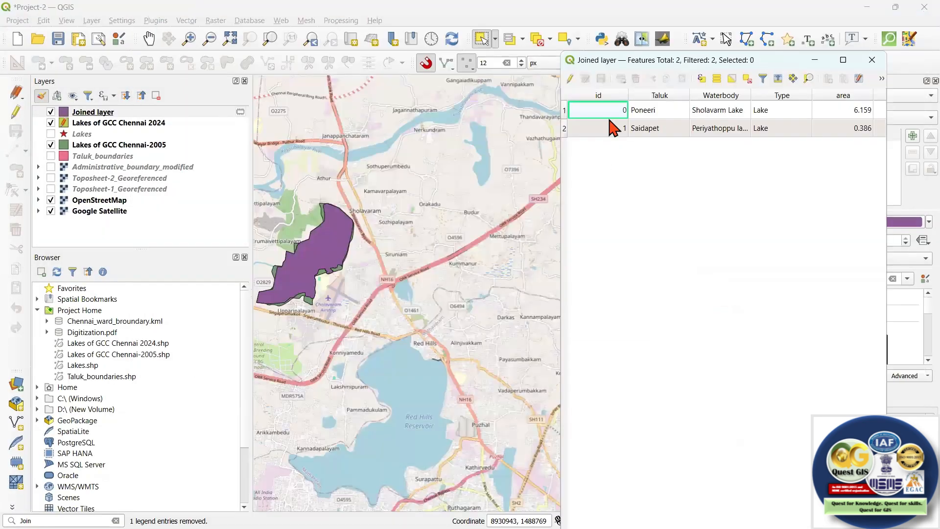
pyautogui.moveTo(737, 58); pyautogui.dragTo(686, 49)
pyautogui.click(791, 48)
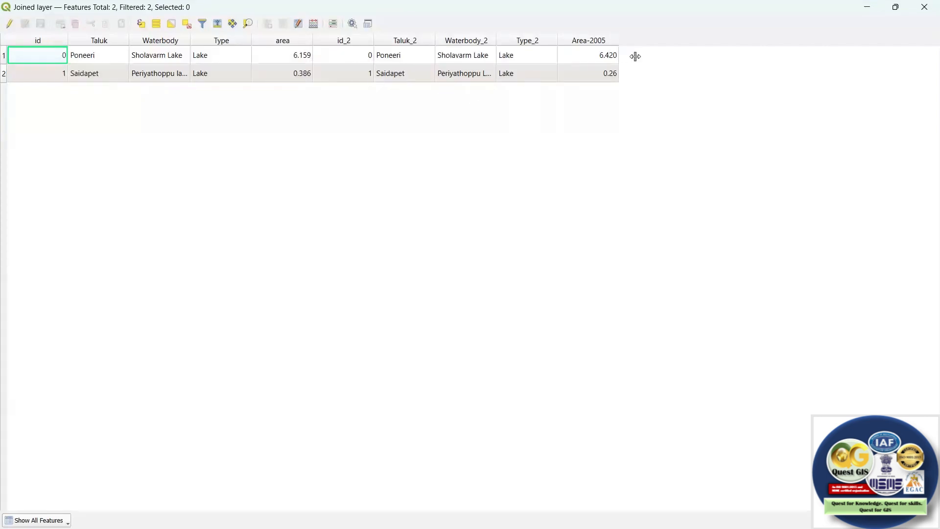
# Open the field calculator for the joined layer and name the new output field Change in area (2024-2005).
pyautogui.click(314, 23)
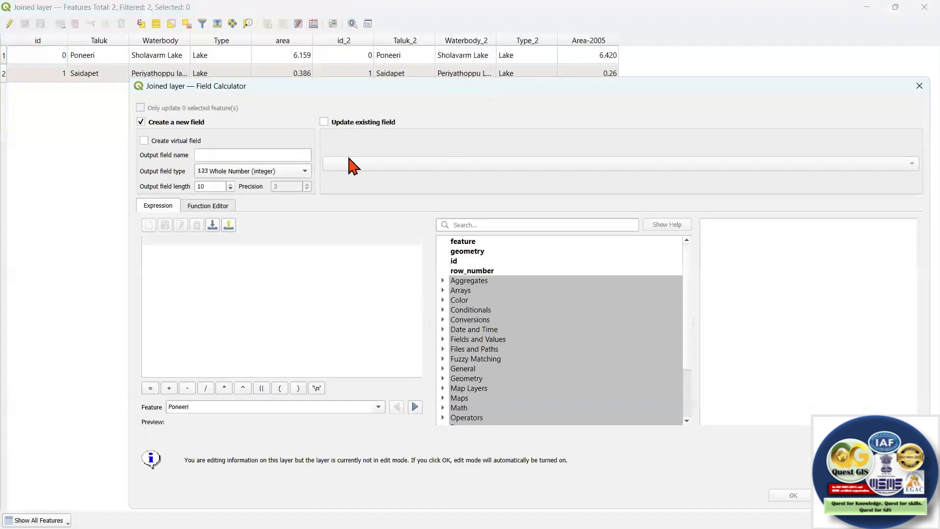
pyautogui.click(217, 180)
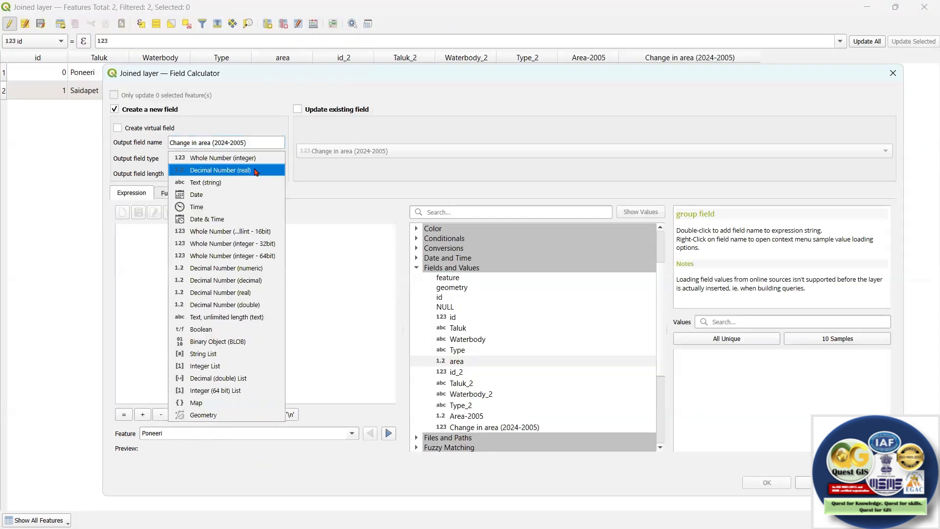
pyautogui.click(257, 171)
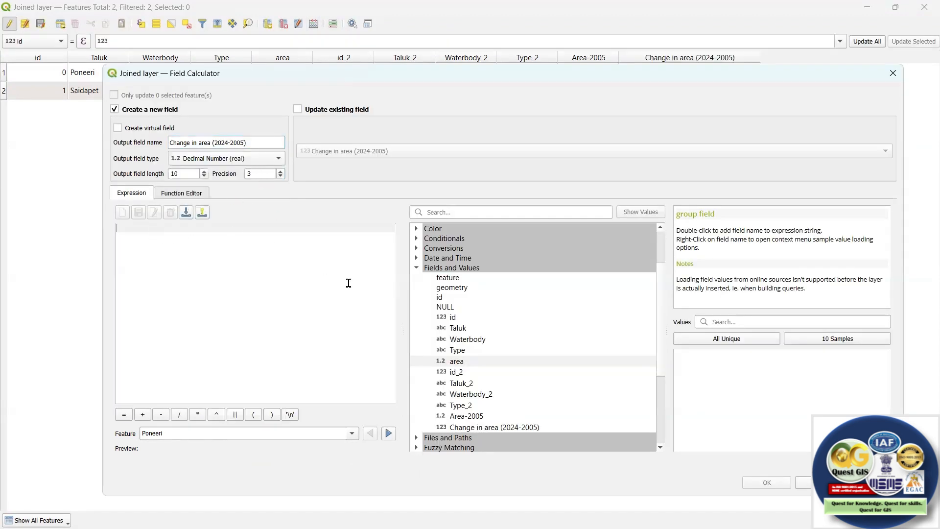
# Enter the expression round("area" - "Area-2005", 3) for the new decimal field.
pyautogui.write('round(')
pyautogui.doubleClick(473, 362)
pyautogui.write(',')
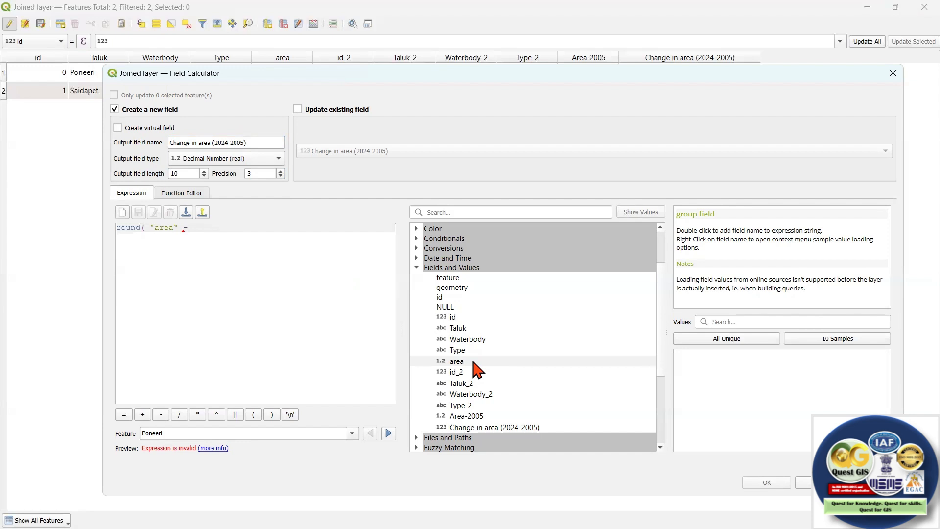
pyautogui.doubleClick(471, 417)
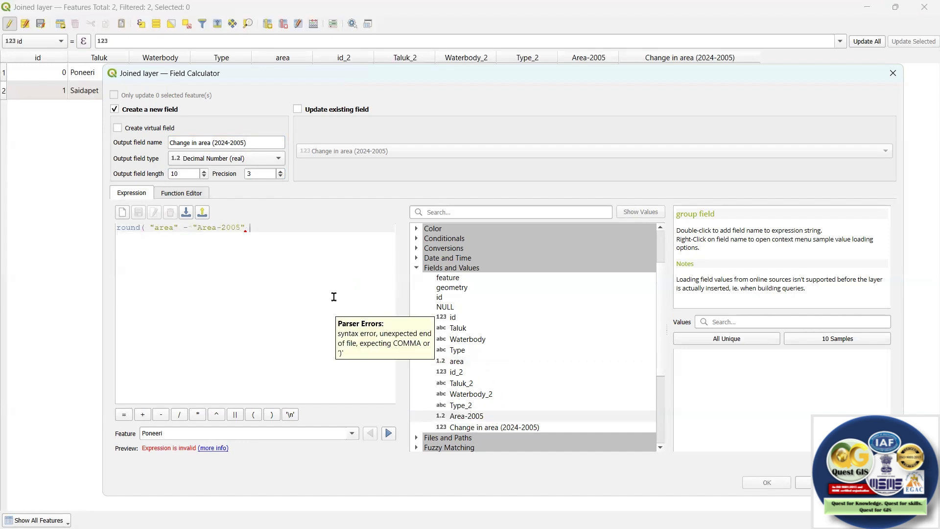
pyautogui.write(',')
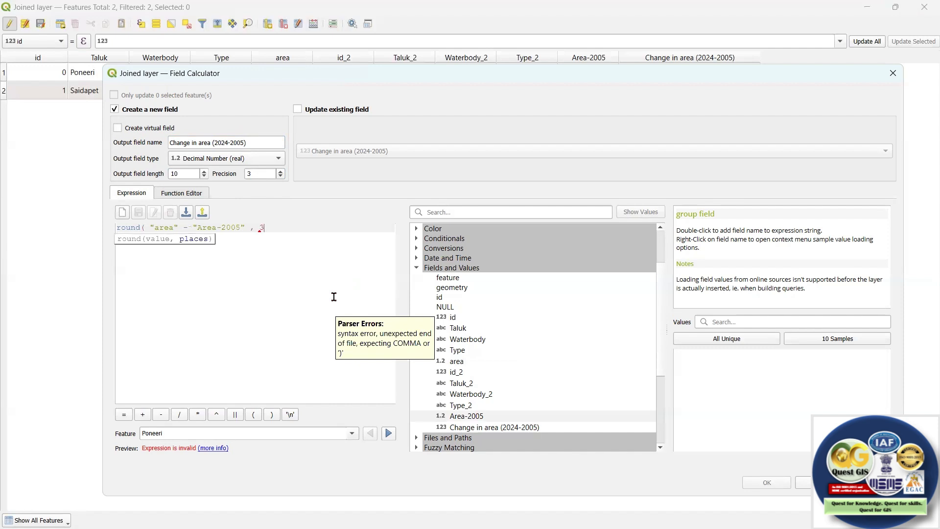
pyautogui.write(' 3)')
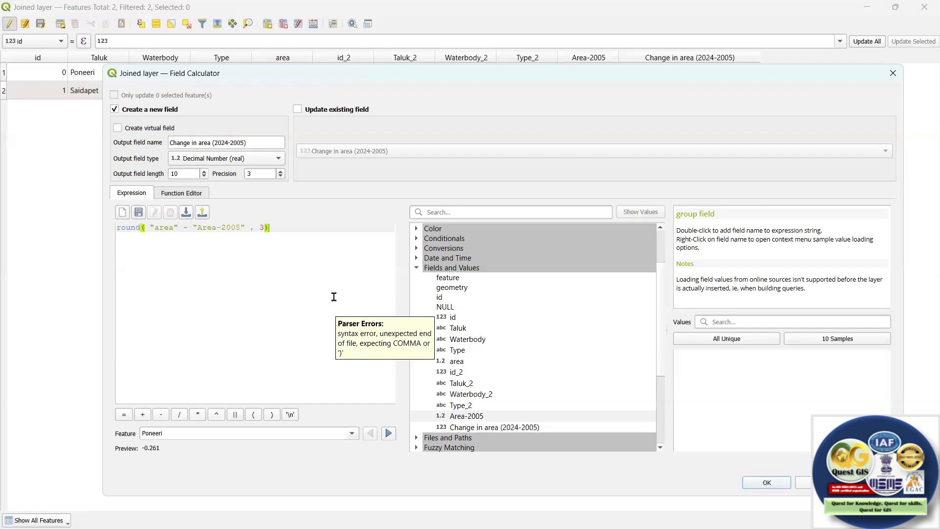
# Rename the output field to diff in area (2024-2005), create it, and widen its column to fit the full heading.
pyautogui.moveTo(191, 142); pyautogui.dragTo(151, 136)
pyautogui.write('diff')
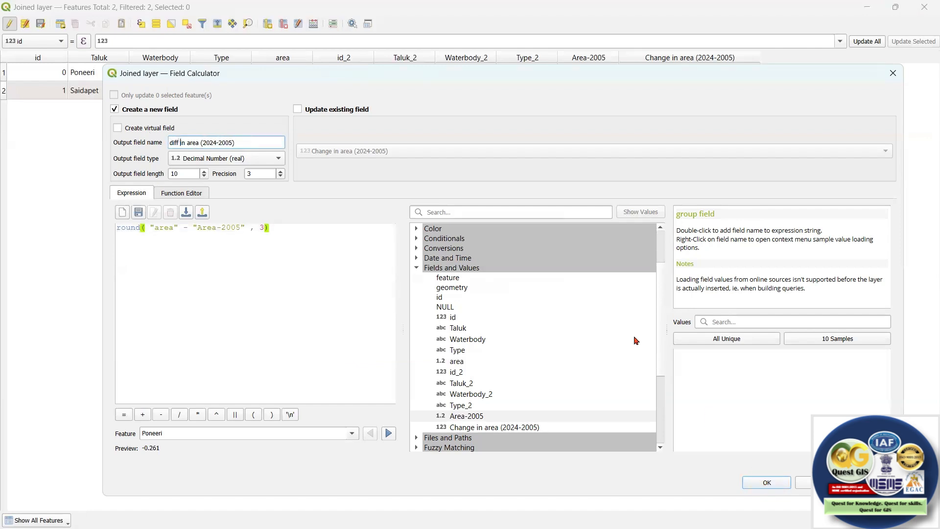
pyautogui.click(761, 481)
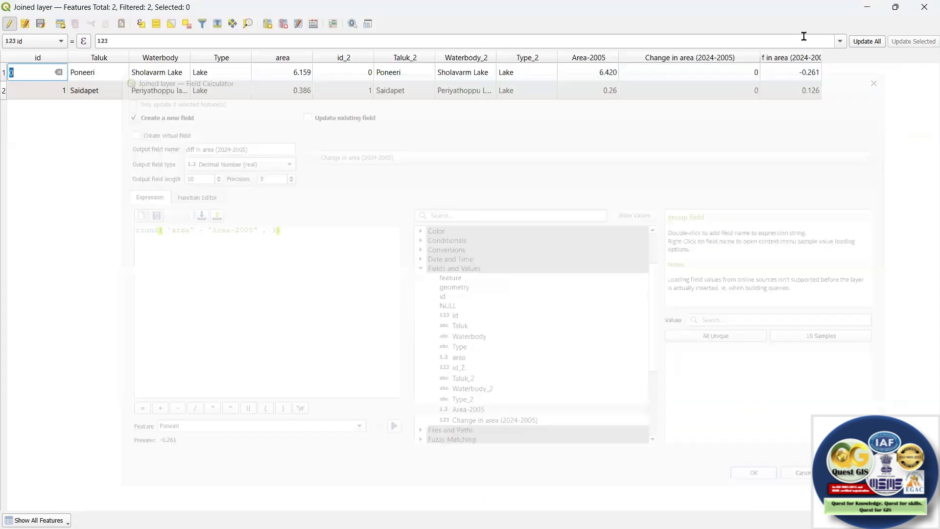
pyautogui.doubleClick(824, 54)
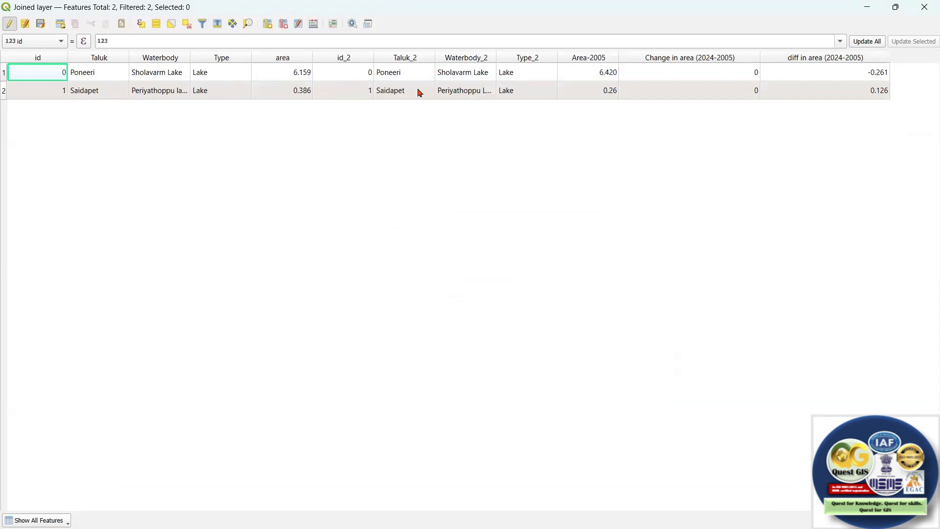
pyautogui.click(284, 25)
pyautogui.click(409, 185)
pyautogui.moveTo(409, 194); pyautogui.dragTo(429, 246)
pyautogui.scroll(-1, 486, 267)
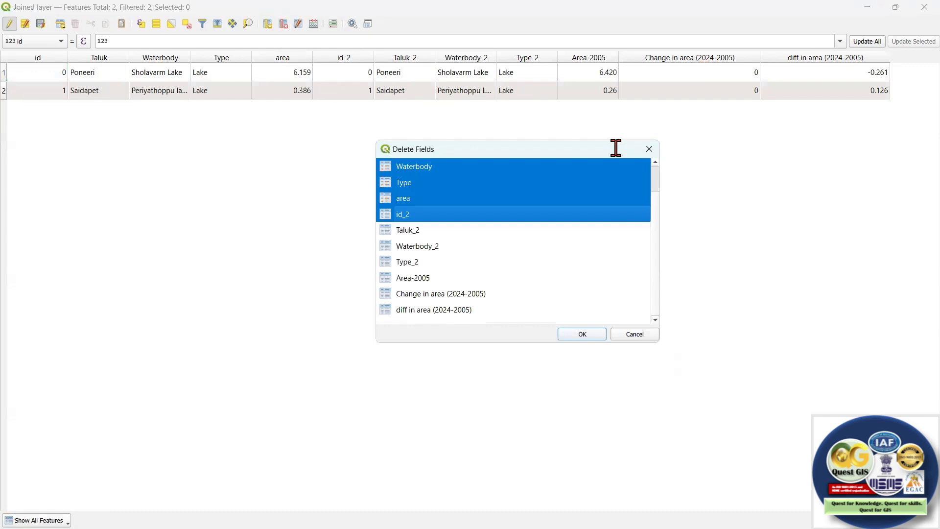
pyautogui.click(635, 334)
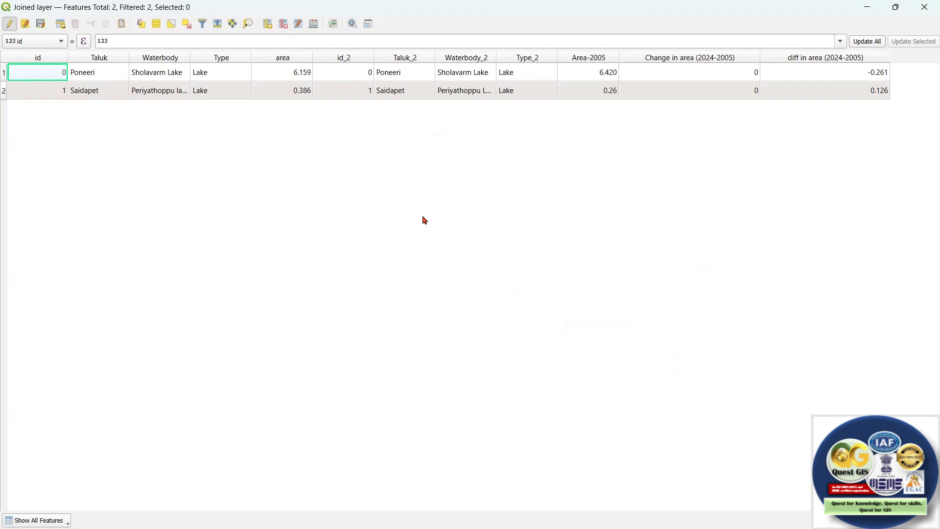
# Save the joined layer's edits and turn off editing.
pyautogui.click(40, 24)
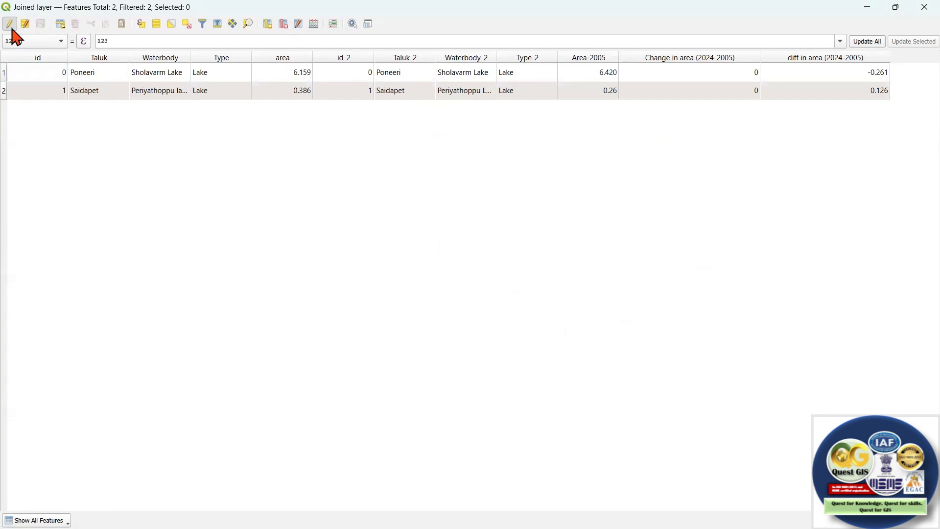
pyautogui.click(10, 25)
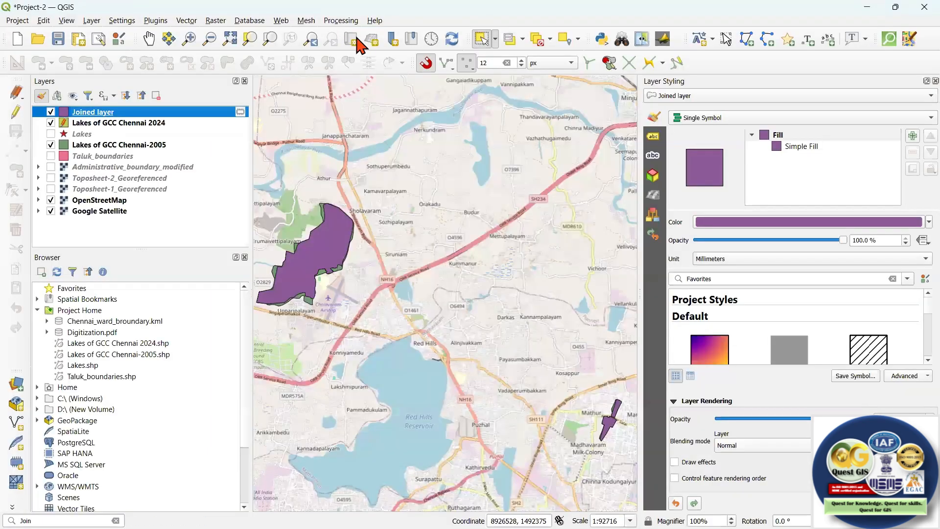
# Search the processing algorithms for refac and open Refactor fields.
pyautogui.click(342, 20)
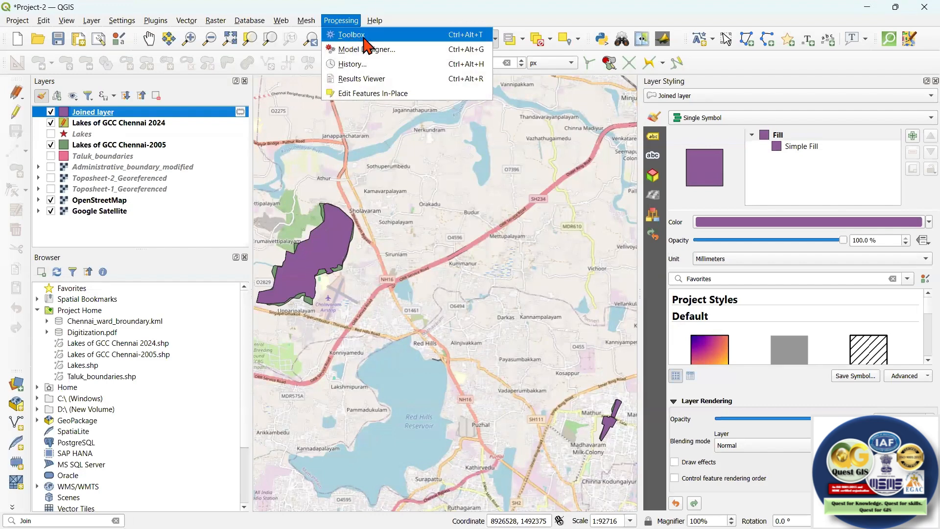
pyautogui.click(370, 35)
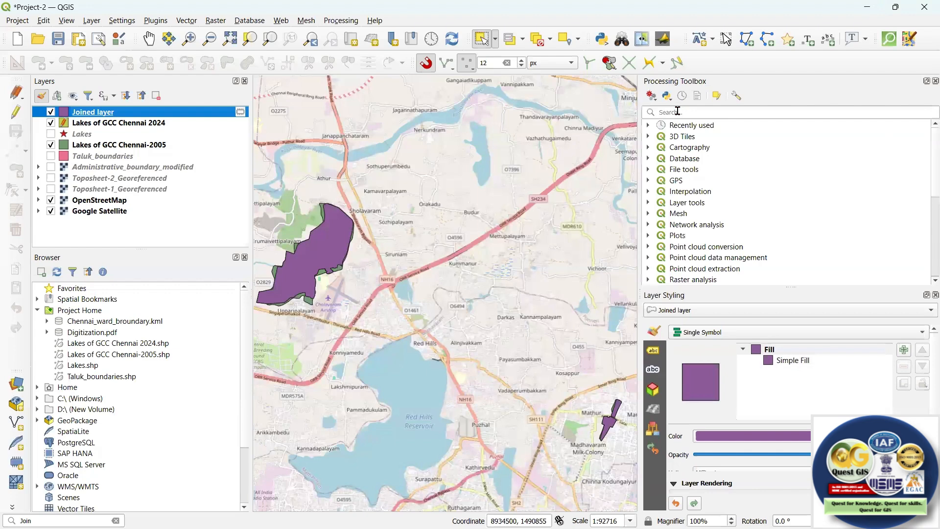
pyautogui.click(678, 112)
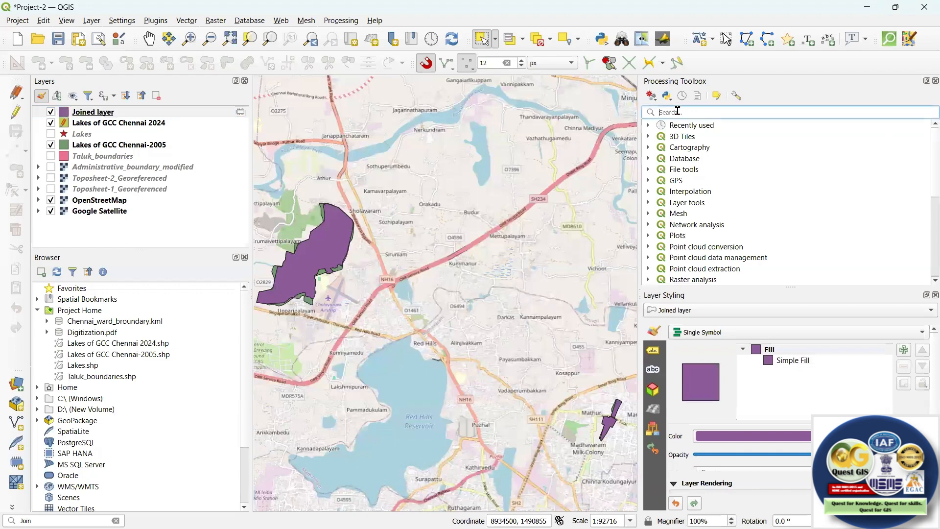
pyautogui.write('refac')
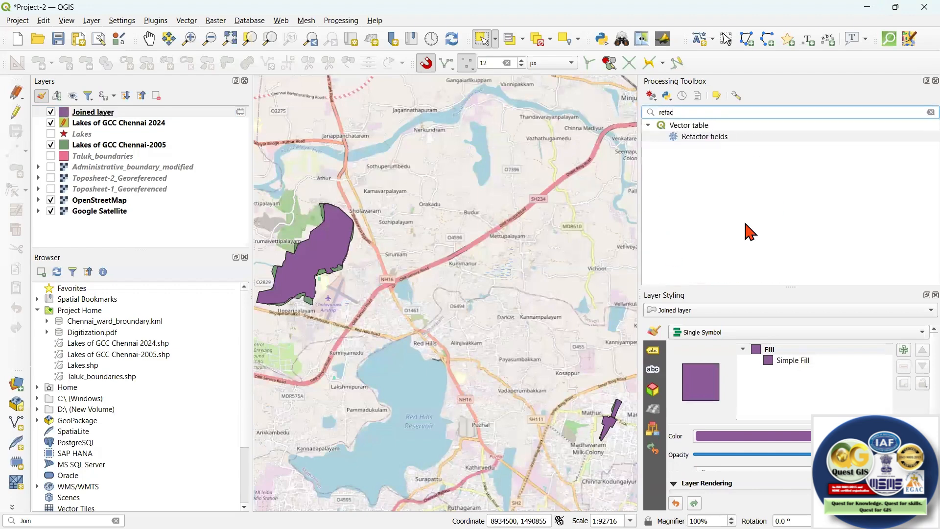
pyautogui.press('Down')
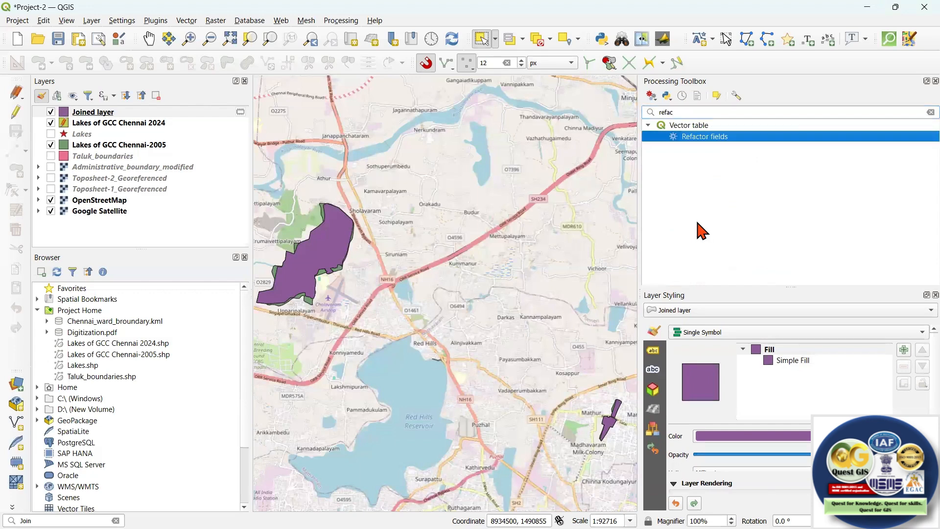
pyautogui.press('Return')
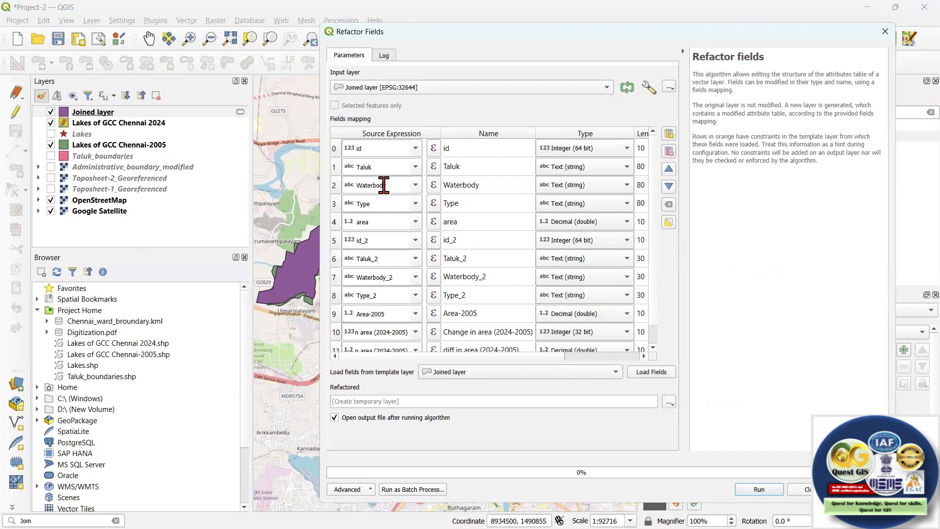
# Rename the area field to Area-2024 in the fields mapping of the joined layer.
pyautogui.click(459, 223)
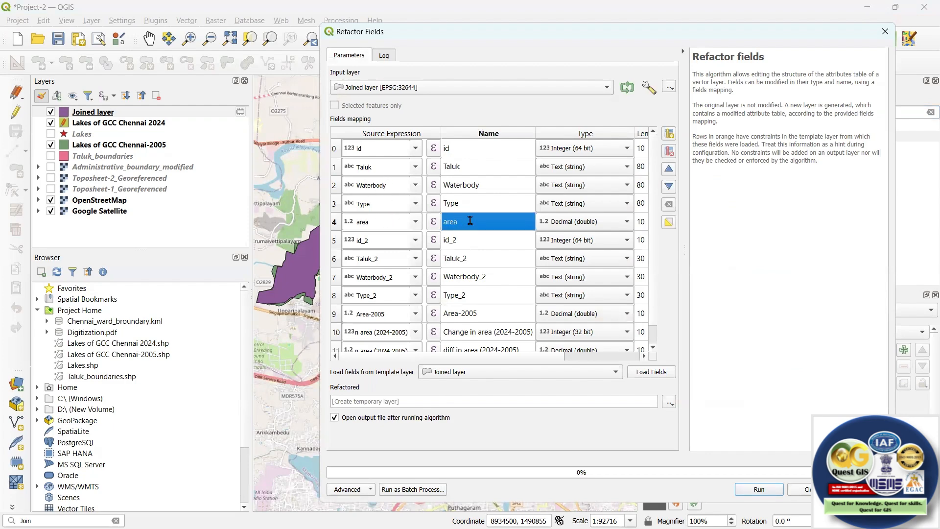
pyautogui.doubleClick(465, 218)
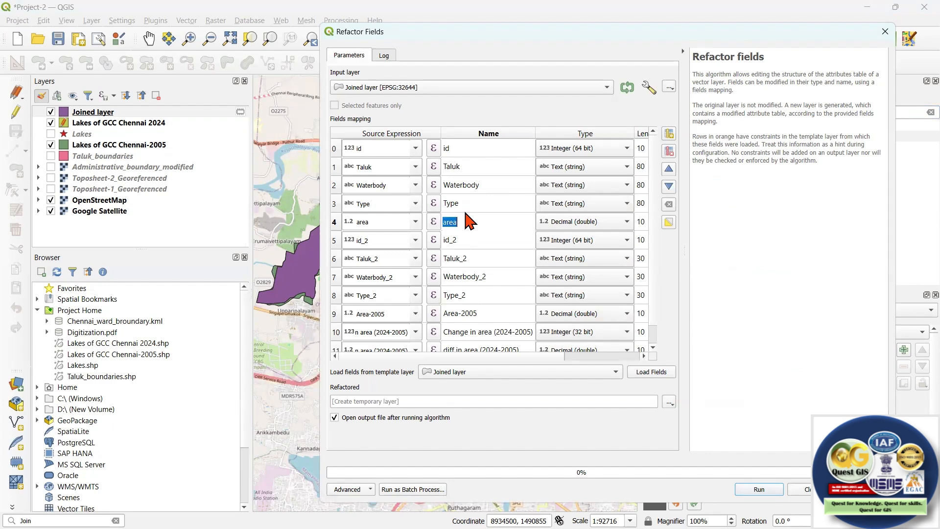
pyautogui.write('A')
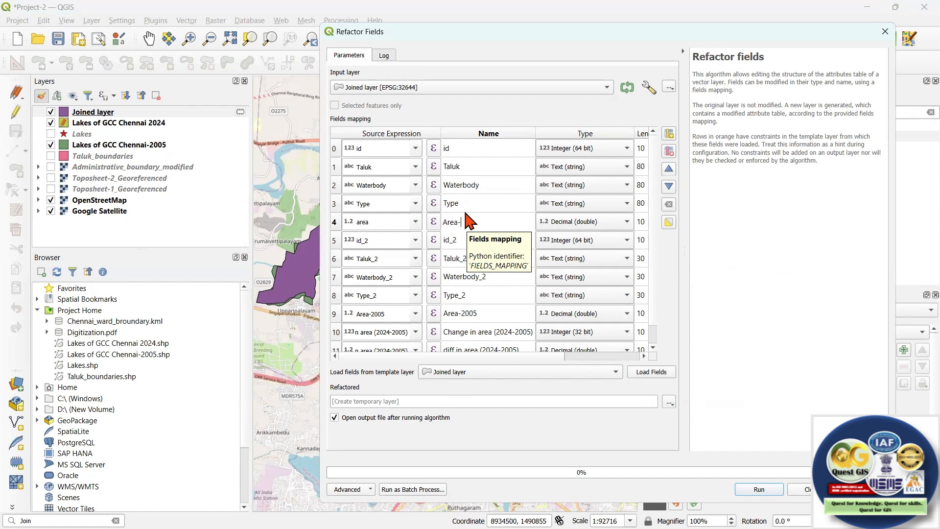
pyautogui.write('rea-2024')
# Delete the duplicate id_2 field from the fields mapping.
pyautogui.click(334, 168)
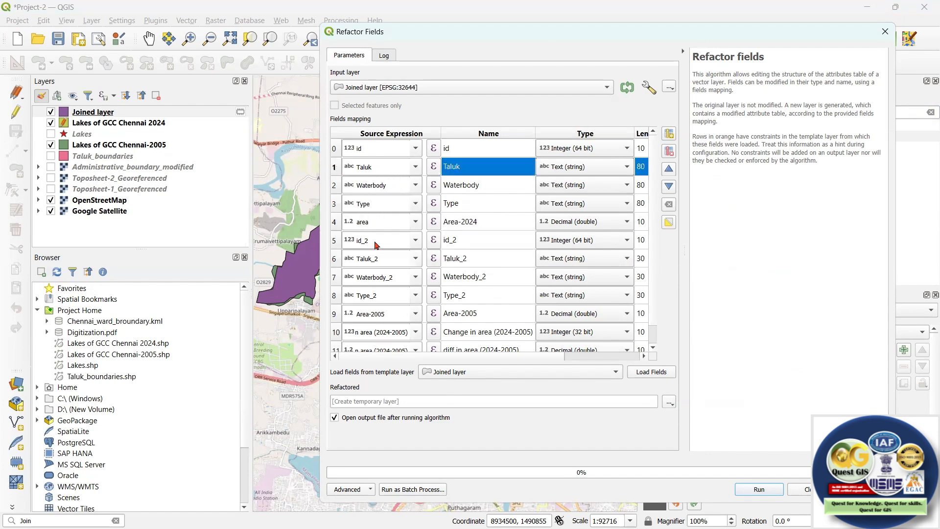
pyautogui.click(335, 244)
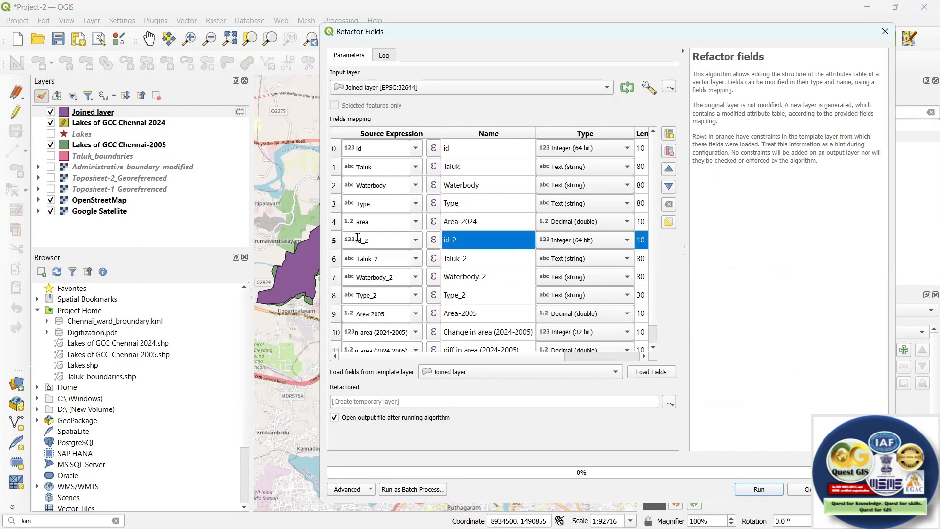
pyautogui.click(669, 152)
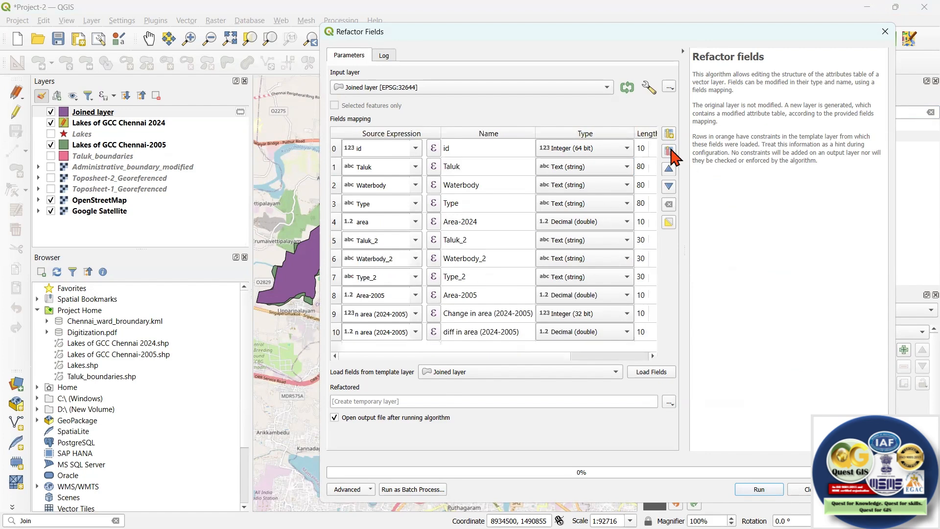
# Delete the Taluk_2, Waterbody_2, Type_2, Area-2005 and Change in area (2024-2005) fields from the fields mapping.
pyautogui.click(334, 241)
pyautogui.click(669, 151)
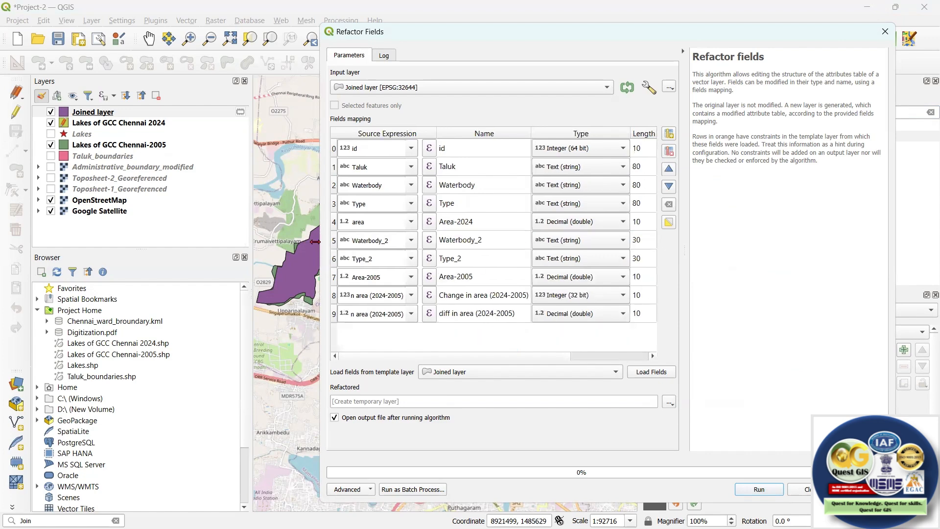
pyautogui.click(335, 240)
pyautogui.keyDown('shift'); pyautogui.click(334, 258); pyautogui.keyUp('shift')
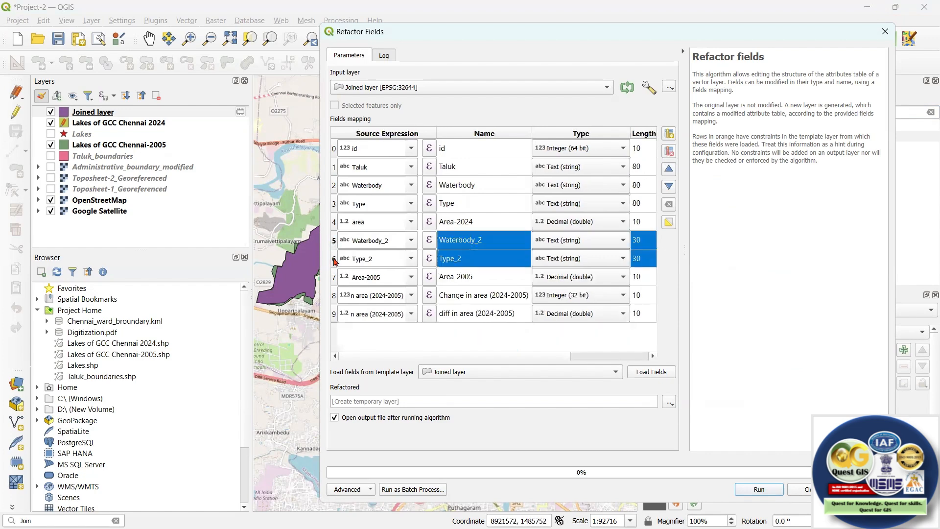
pyautogui.keyDown('shift'); pyautogui.click(335, 277); pyautogui.keyUp('shift')
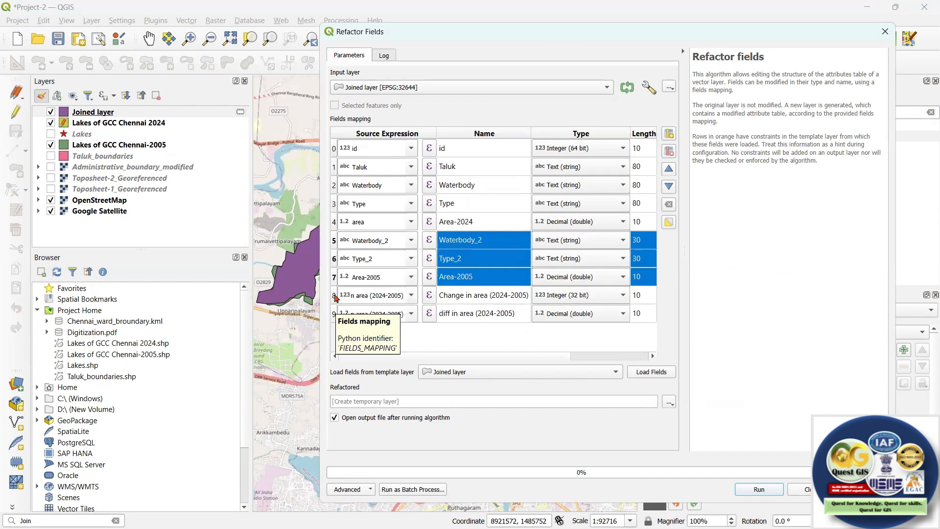
pyautogui.keyDown('shift'); pyautogui.click(335, 296); pyautogui.keyUp('shift')
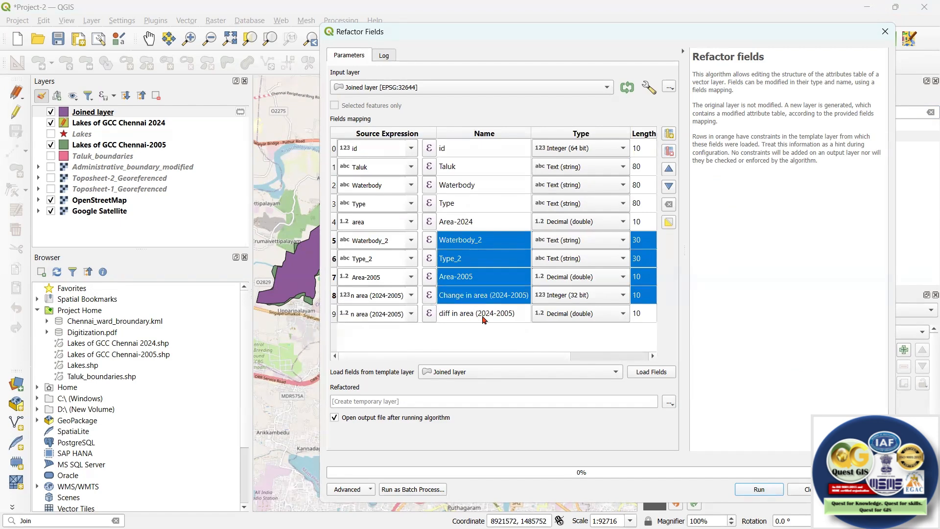
pyautogui.click(668, 153)
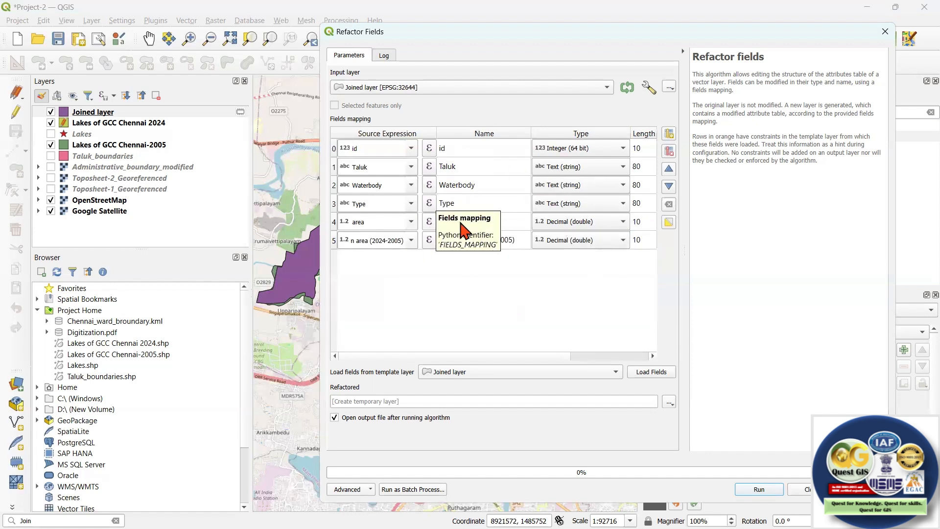
# Set the refactored output to the shapefile Joined Layer in the Digitization folder, run the algorithm and close the dialog.
pyautogui.click(669, 402)
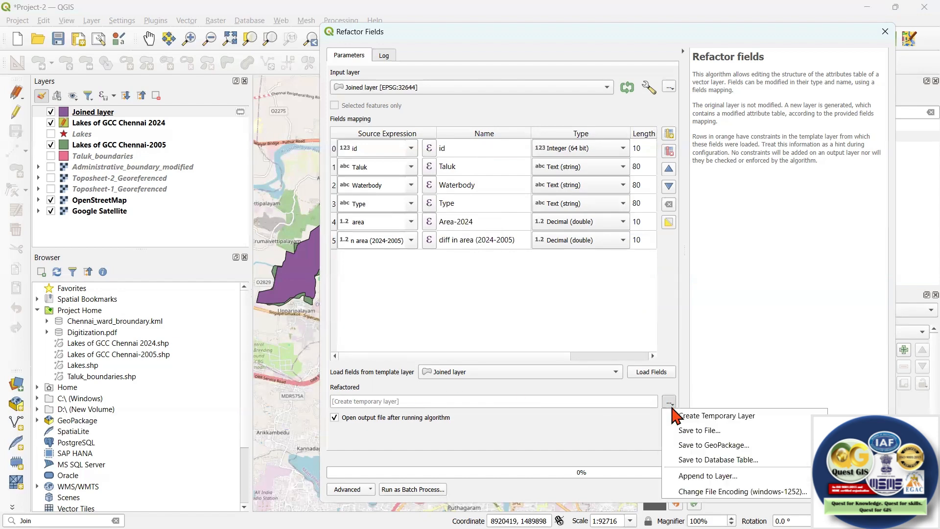
pyautogui.click(705, 431)
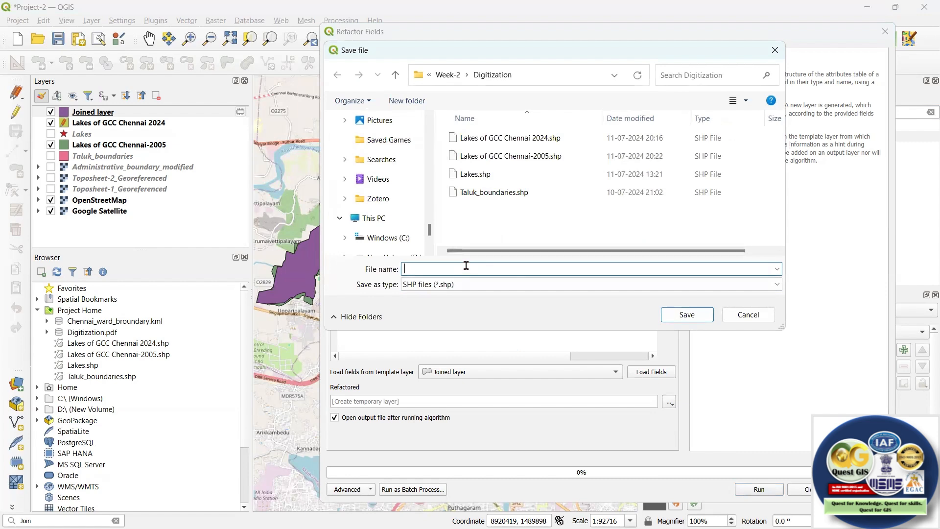
pyautogui.write('Joined Layer')
pyautogui.click(690, 316)
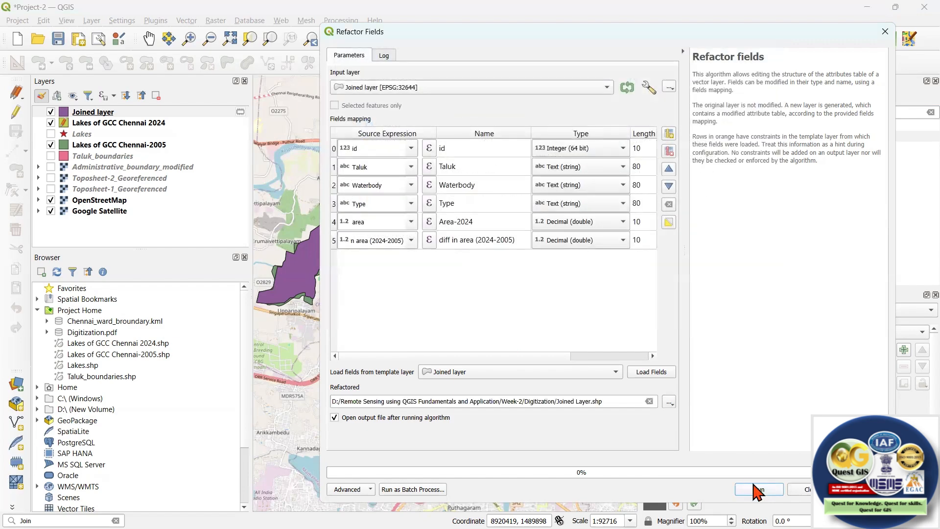
pyautogui.click(754, 489)
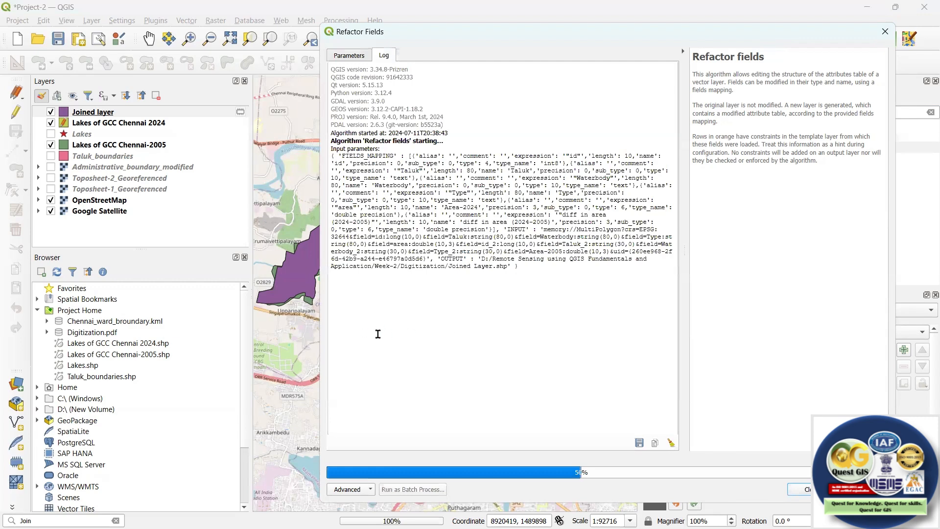
pyautogui.click(885, 32)
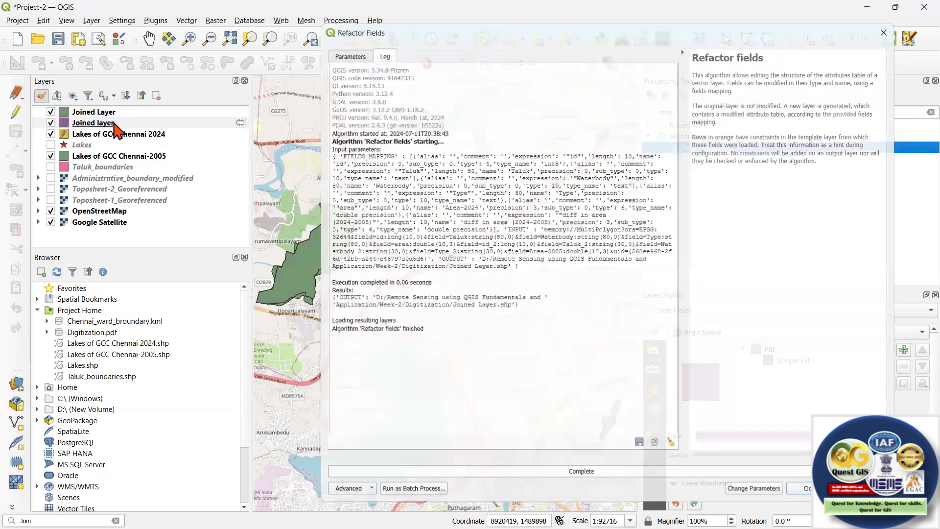
# Remove the temporary Joined layer from the project, keeping the refactored shapefile layer.
pyautogui.rightClick(114, 124)
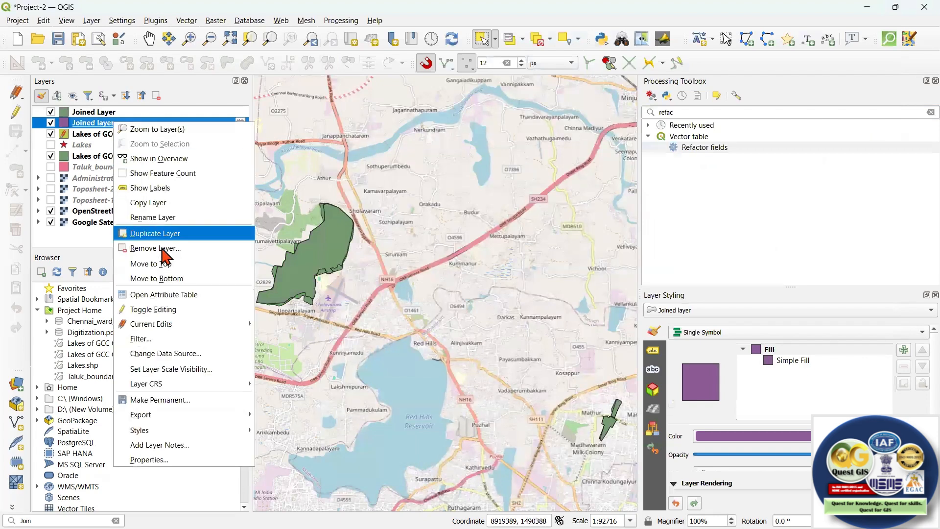
pyautogui.click(155, 248)
pyautogui.click(453, 285)
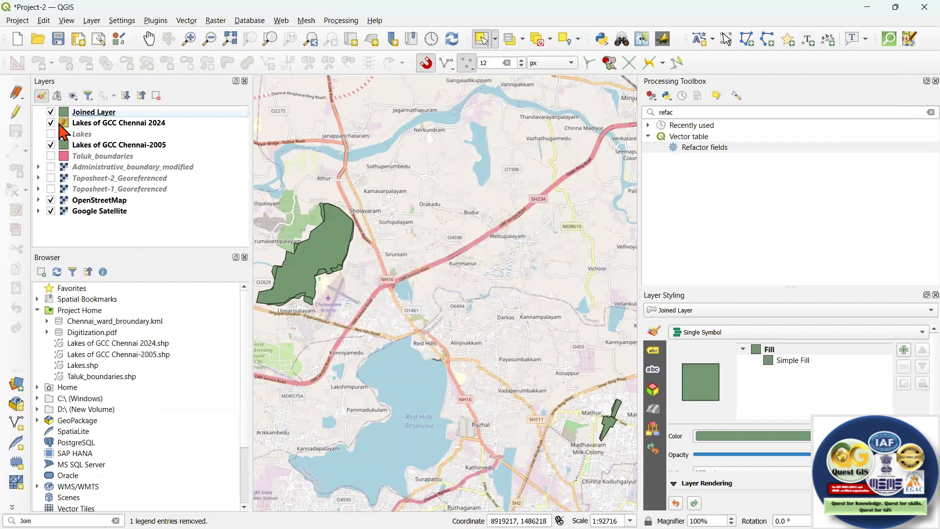
# Toggle the visibility of Lakes of GCC Chennai 2024 off and on, and hide Lakes of GCC Chennai-2005.
pyautogui.click(52, 124)
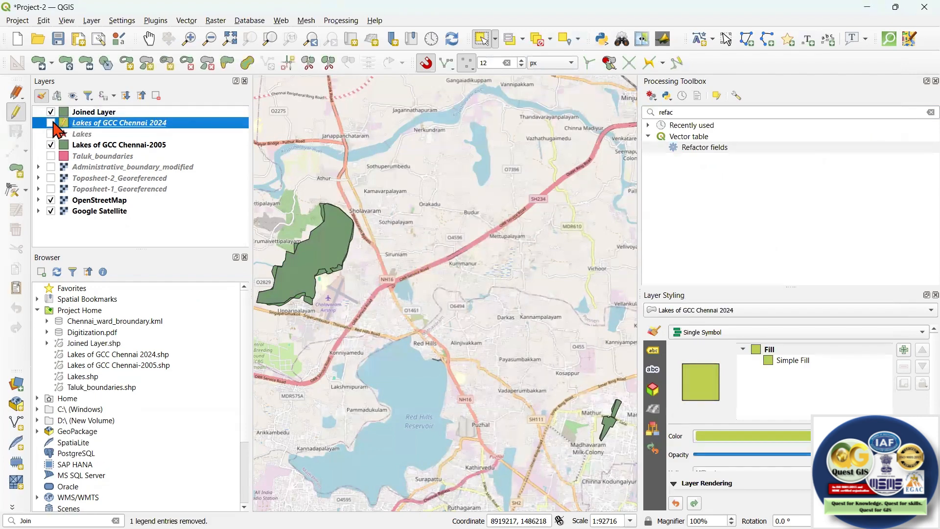
pyautogui.click(51, 123)
pyautogui.click(50, 144)
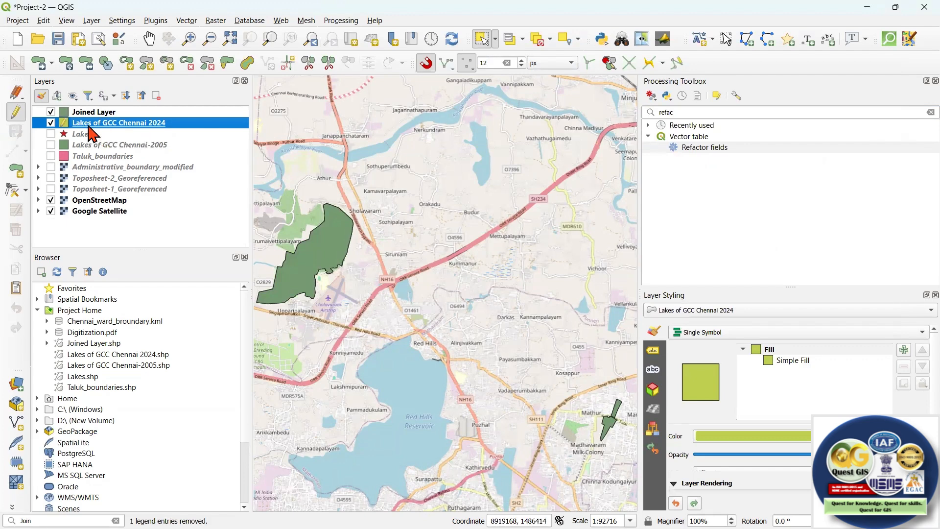
# Open the refactored Joined Layer's attribute table to check its fields and area differences, and minimize it.
pyautogui.click(102, 114)
pyautogui.rightClick(102, 114)
pyautogui.click(155, 266)
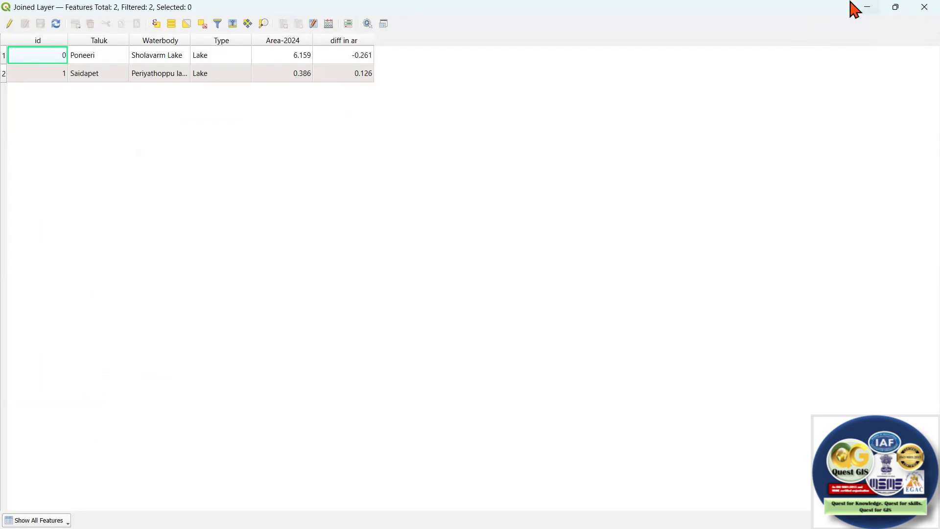
pyautogui.click(871, 7)
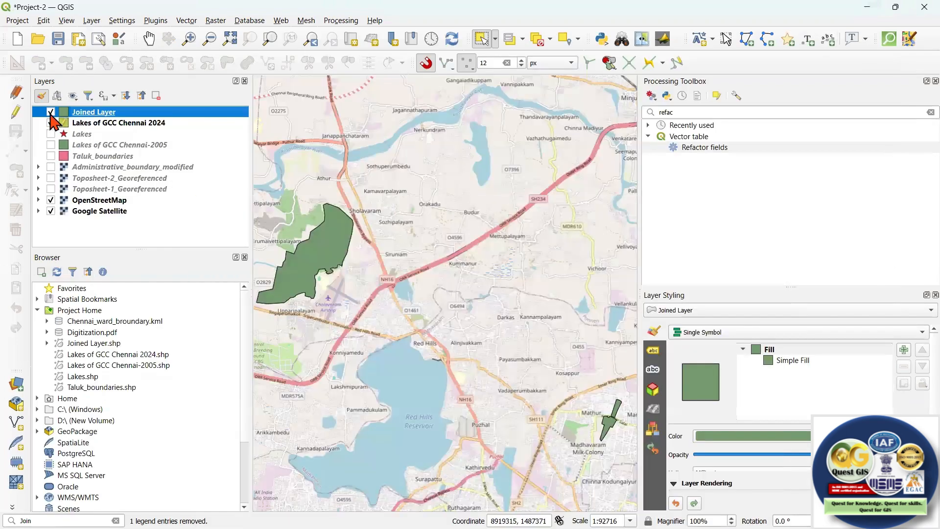
# Hide Joined Layer and show Lakes of GCC Chennai-2005 to compare the 2005 and 2024 outlines of the Sholavaram lake.
pyautogui.click(50, 112)
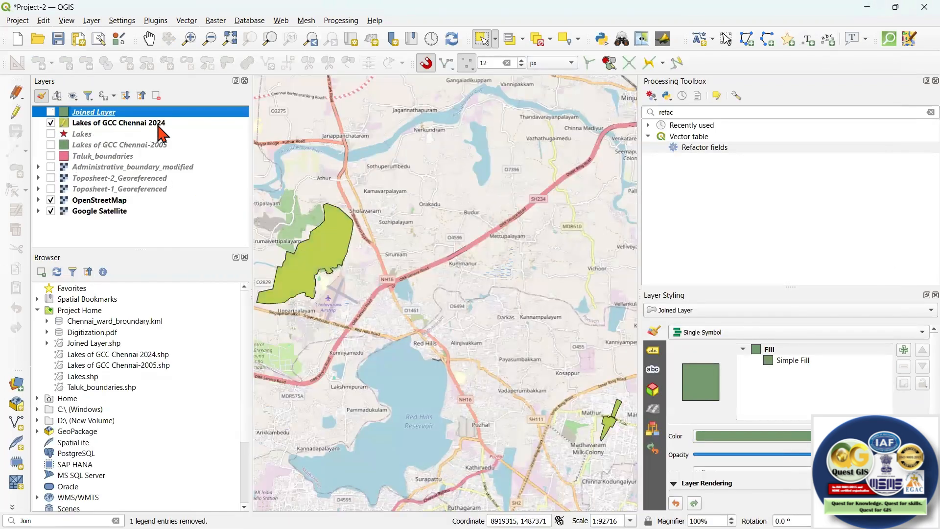
pyautogui.click(50, 144)
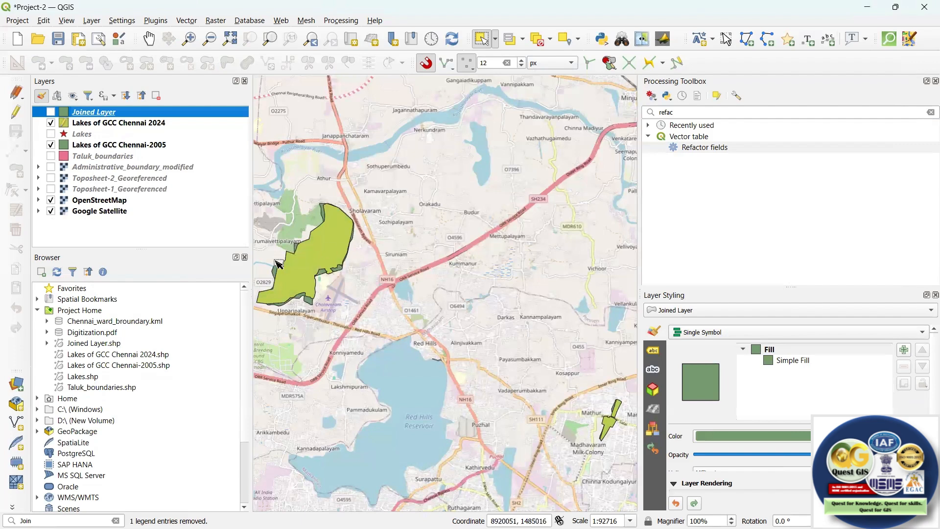
pyautogui.scroll(1, 421, 249)
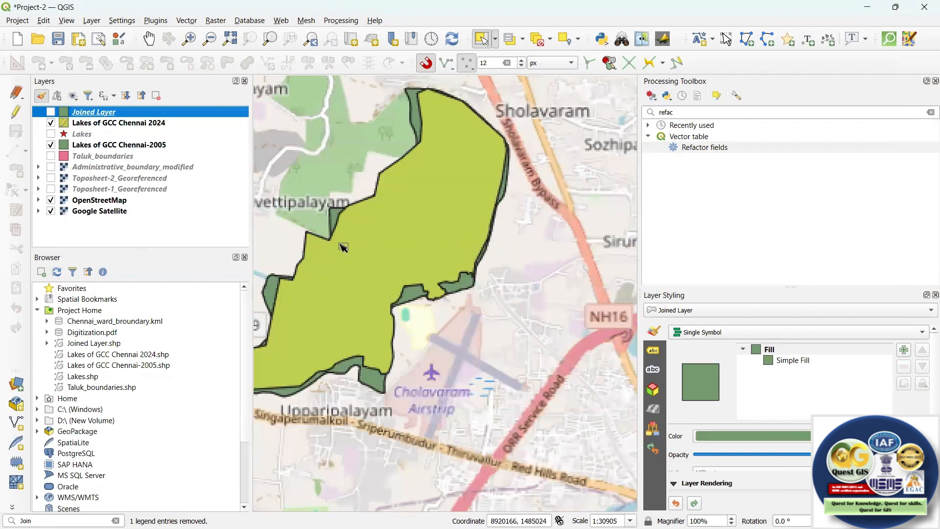
pyautogui.scroll(-1, 328, 247)
pyautogui.scroll(2, 395, 265)
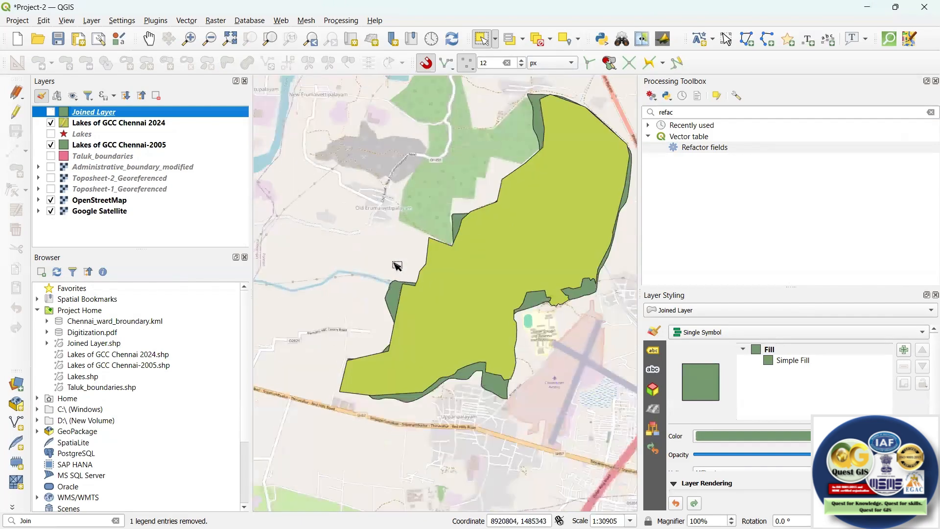
pyautogui.scroll(-2, 391, 245)
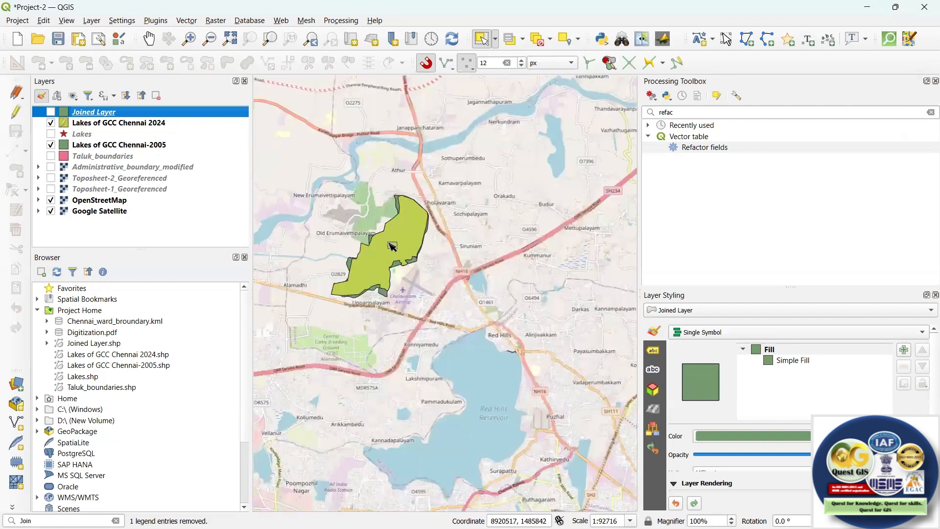
pyautogui.scroll(2, 392, 246)
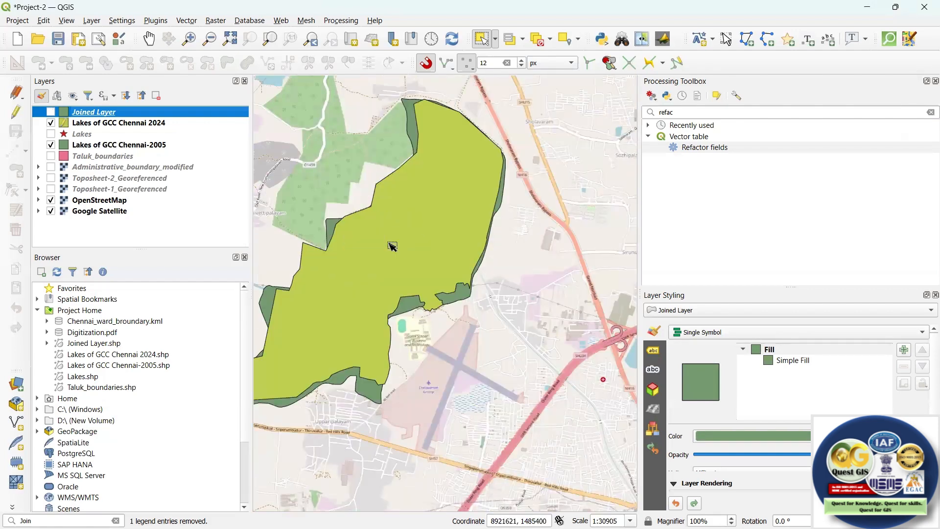
pyautogui.scroll(-2, 393, 246)
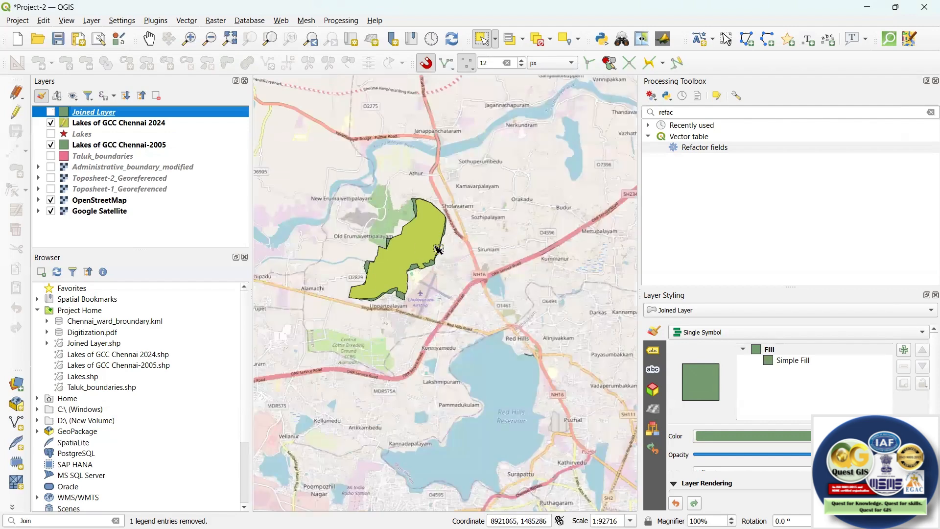
pyautogui.scroll(2, 443, 250)
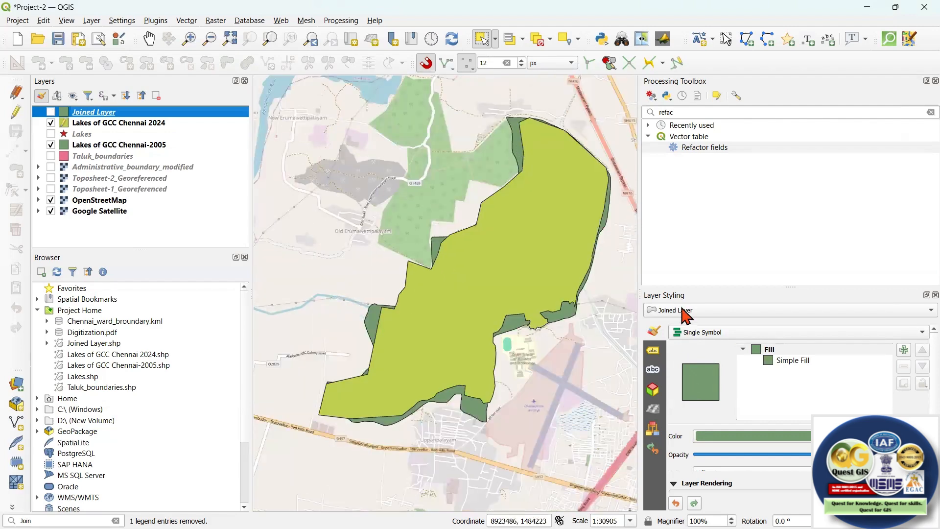
# Lower the opacity of the Lakes of GCC Chennai 2024 layer to make its fill semi-transparent.
pyautogui.click(105, 123)
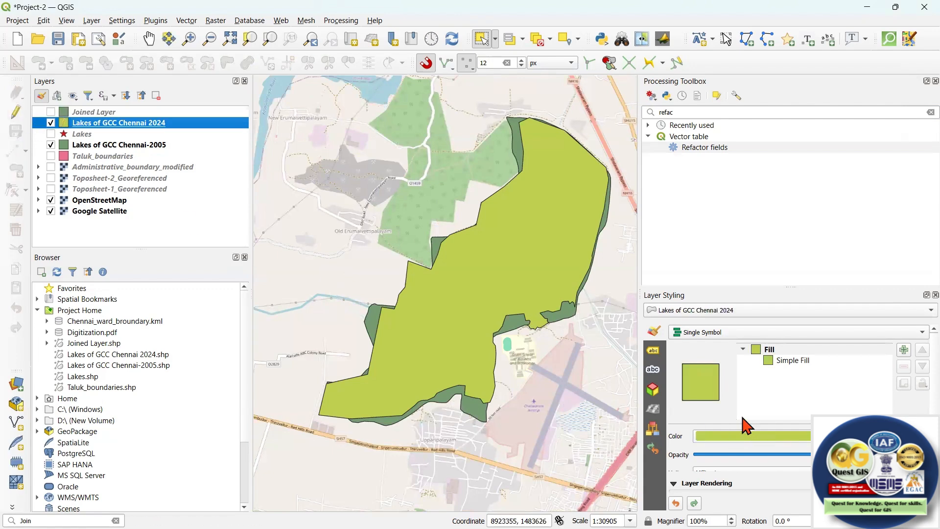
pyautogui.moveTo(812, 454); pyautogui.dragTo(752, 456)
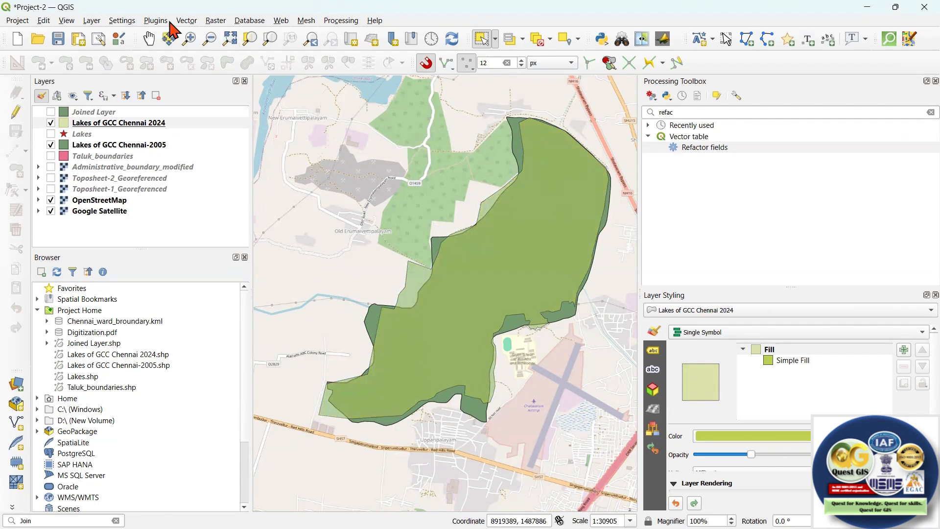
# Open the Difference geoprocessing tool with Lakes of GCC Chennai 2024 as input and Lakes of GCC Chennai-2005 as overlay.
pyautogui.click(193, 23)
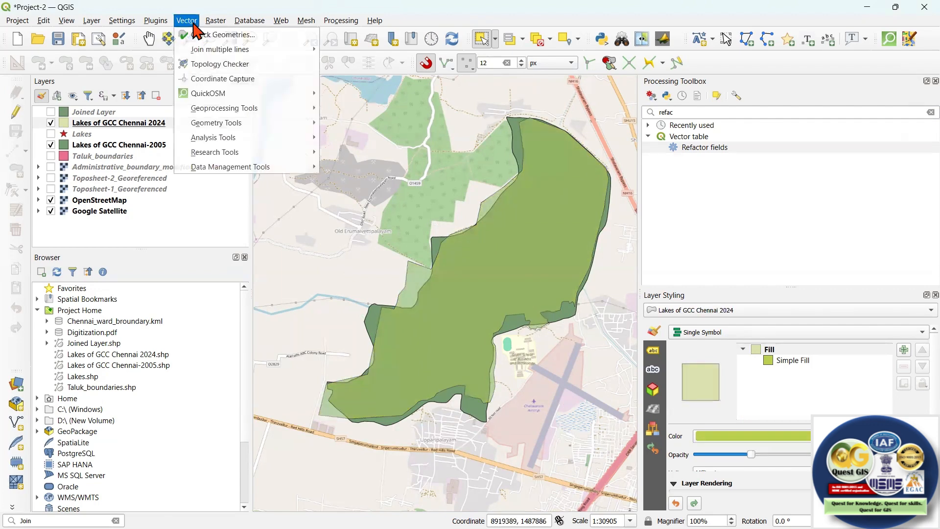
pyautogui.moveTo(211, 117)
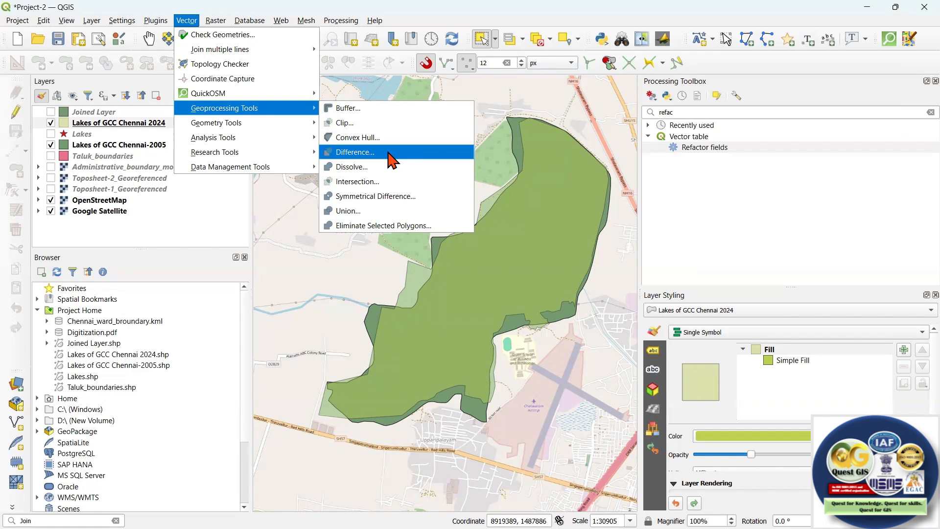
pyautogui.click(390, 152)
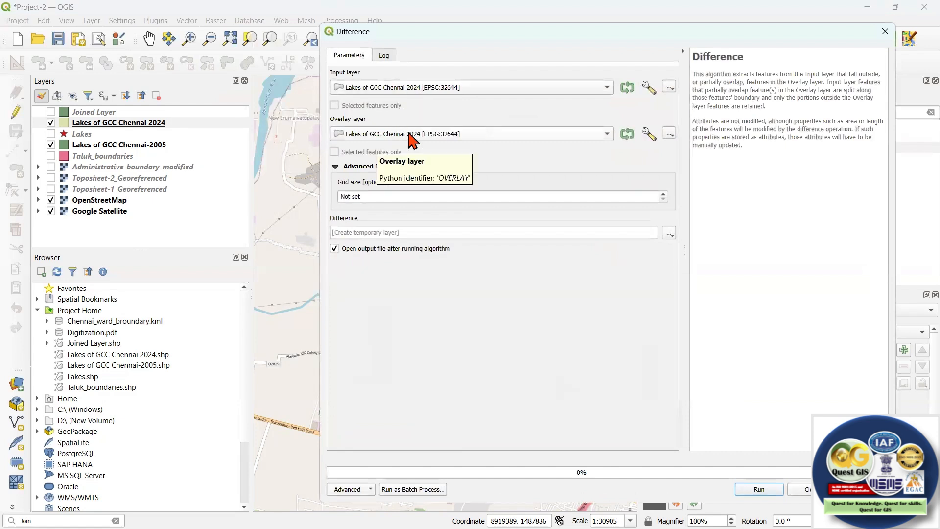
pyautogui.click(414, 136)
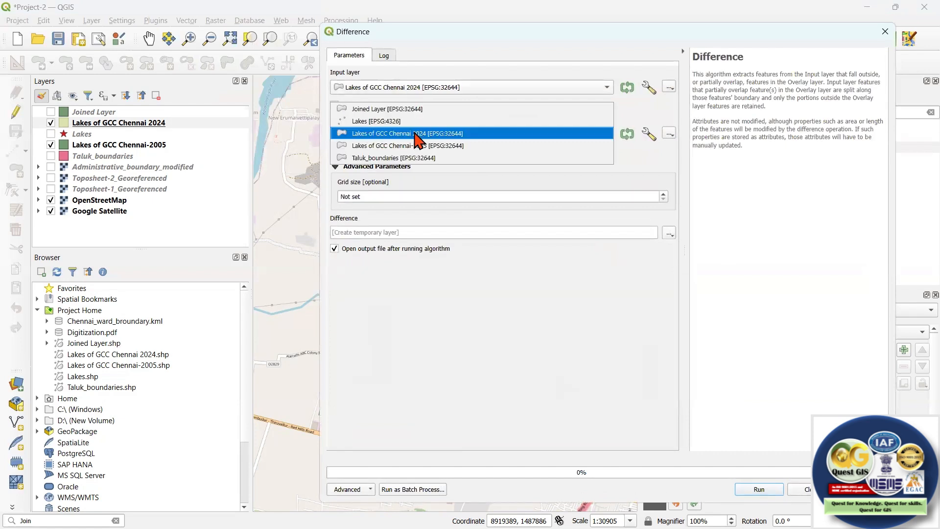
pyautogui.click(422, 148)
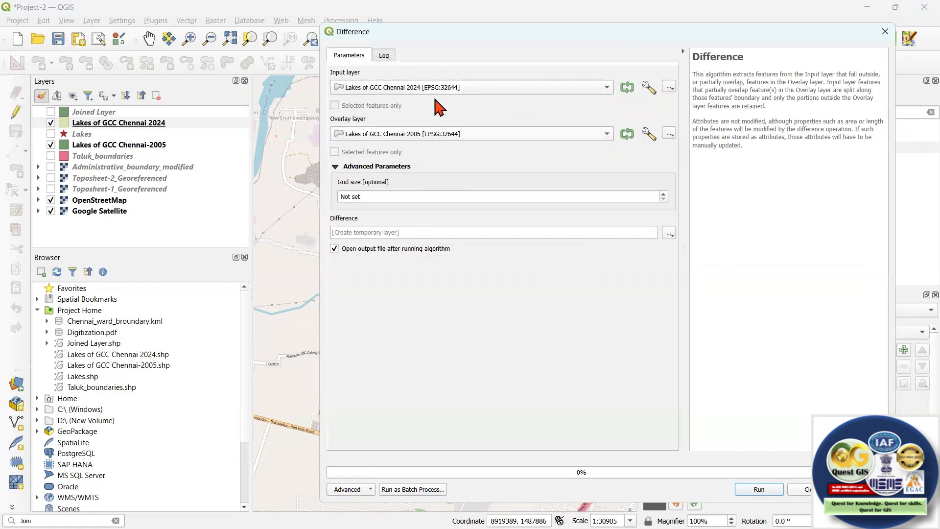
pyautogui.moveTo(578, 38); pyautogui.dragTo(451, 40)
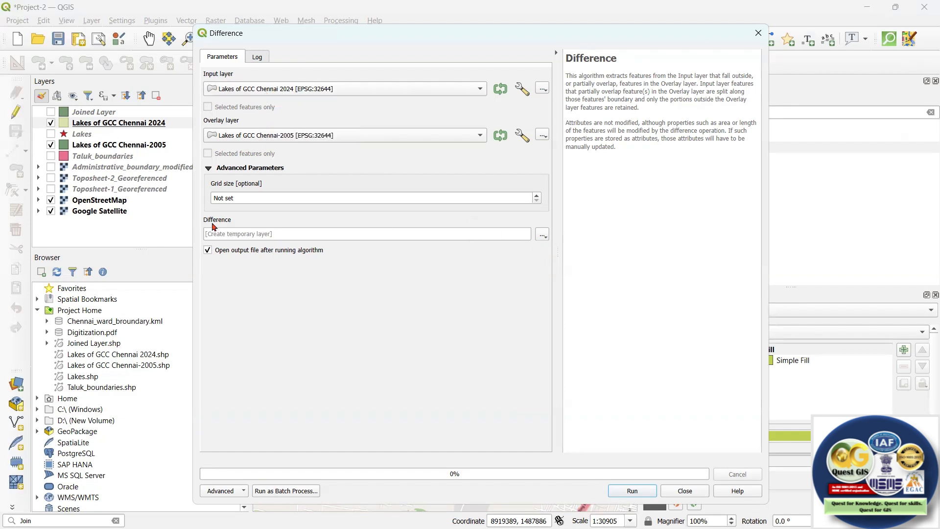
# Set the Difference output to the shapefile "Difference in lake catchment (2024-2005)" in the Digitization folder, run the tool and close it.
pyautogui.click(542, 234)
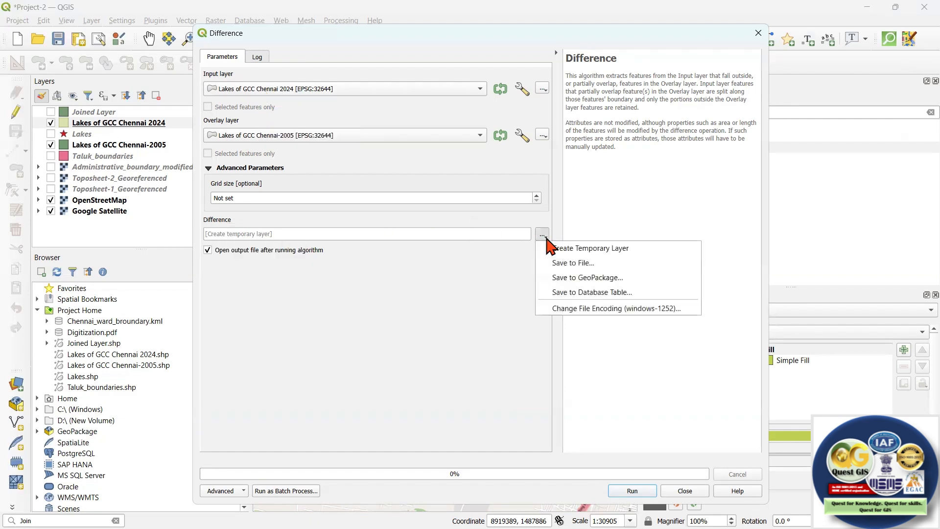
pyautogui.click(560, 264)
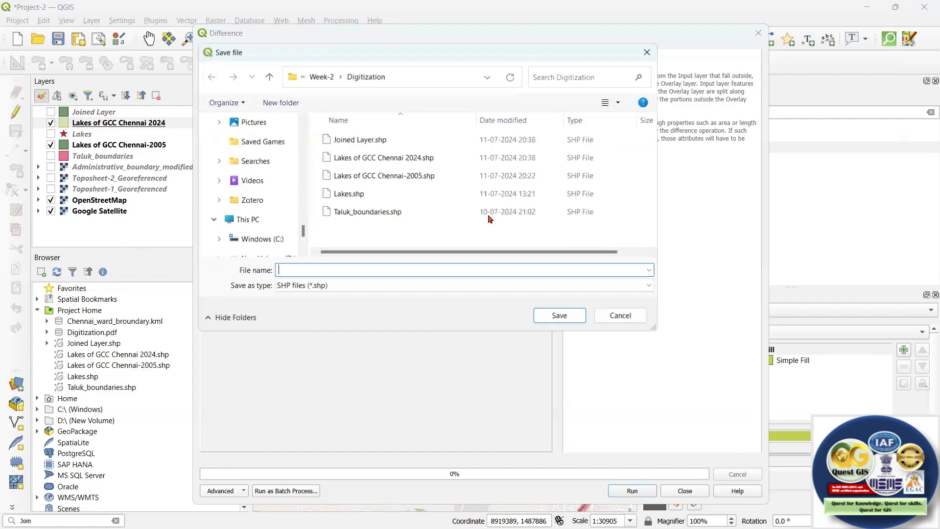
pyautogui.write('D')
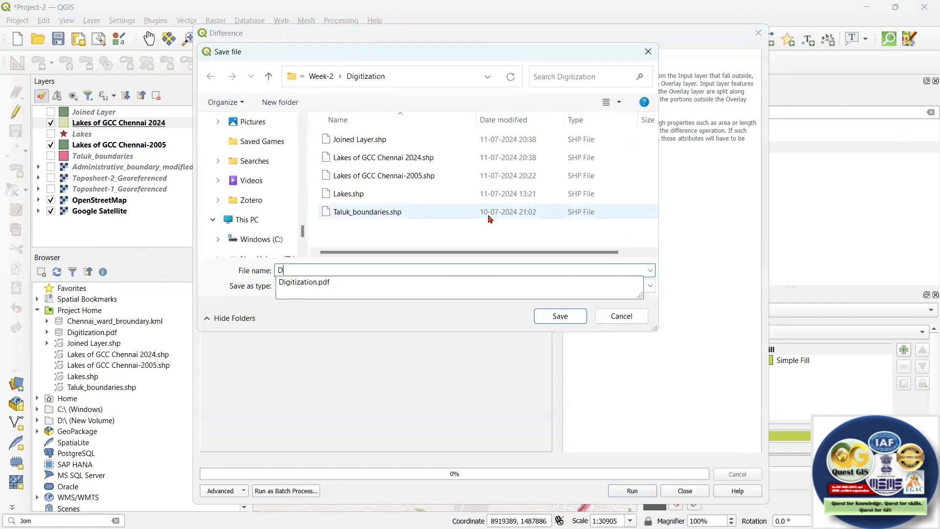
pyautogui.write('ifference in lake catchment (2024-2005')
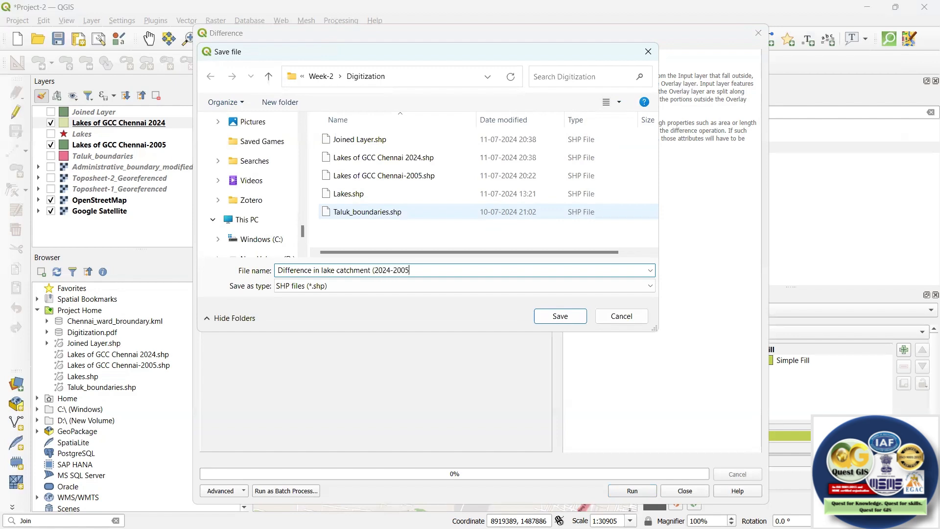
pyautogui.write(')')
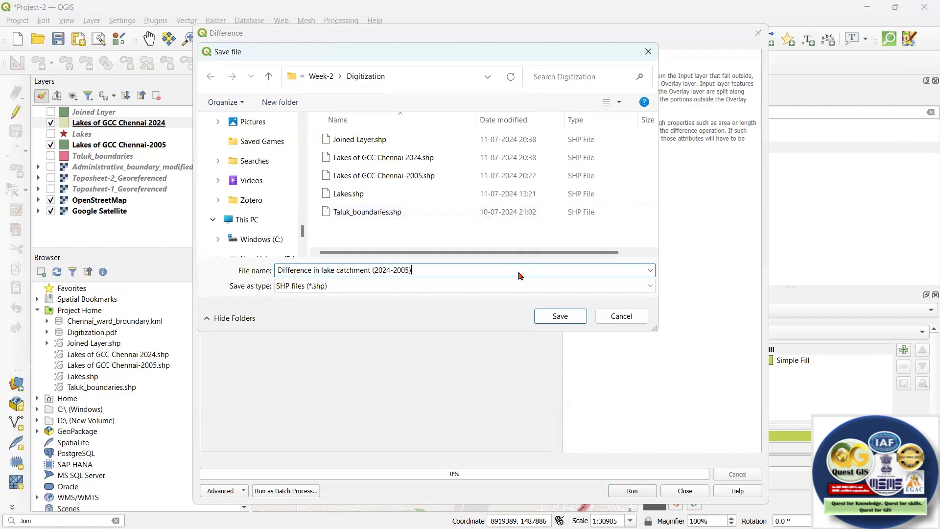
pyautogui.click(556, 316)
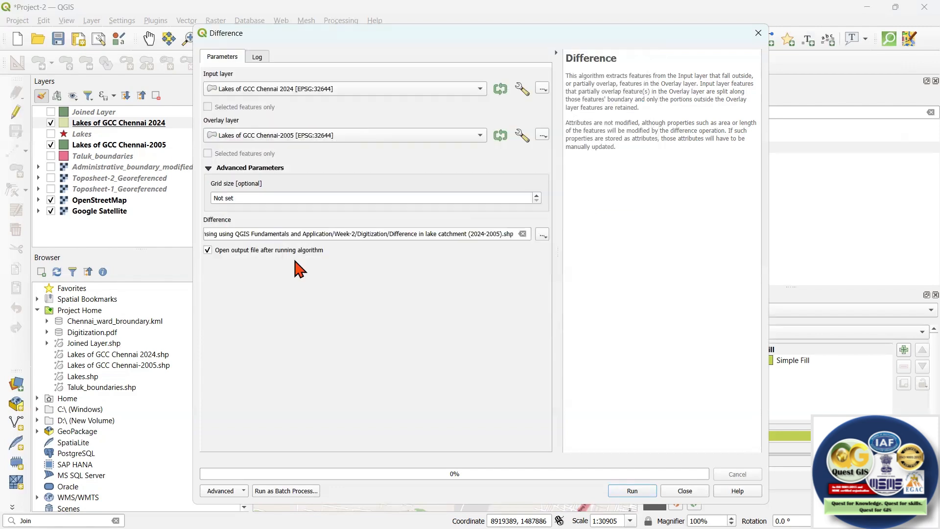
pyautogui.click(641, 491)
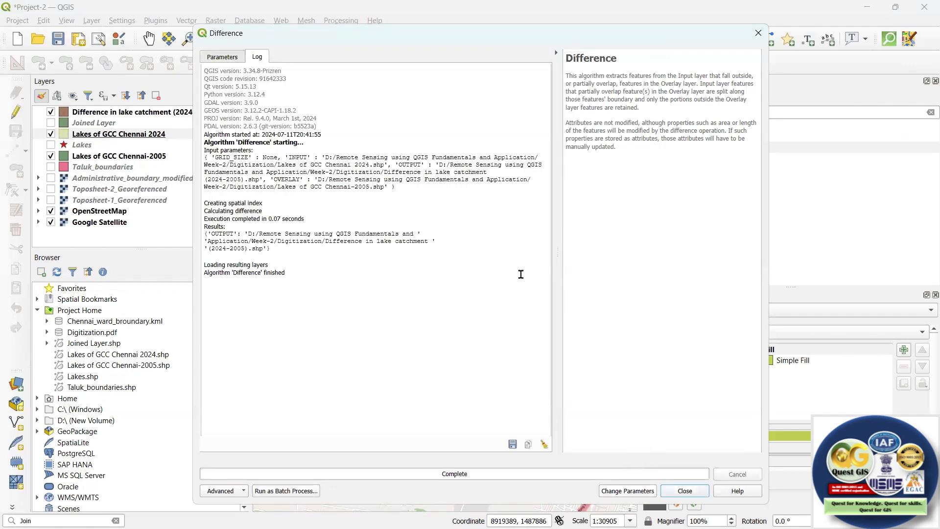
pyautogui.click(693, 492)
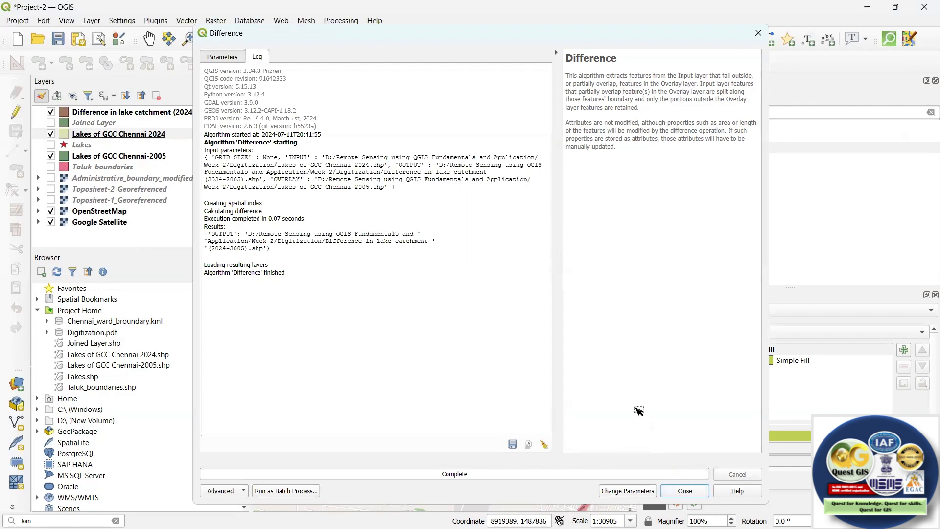
# Hide the Lakes of GCC Chennai 2024 and Lakes of GCC Chennai-2005 layers and zoom to the Difference in lake catchment layer.
pyautogui.click(50, 134)
pyautogui.click(51, 156)
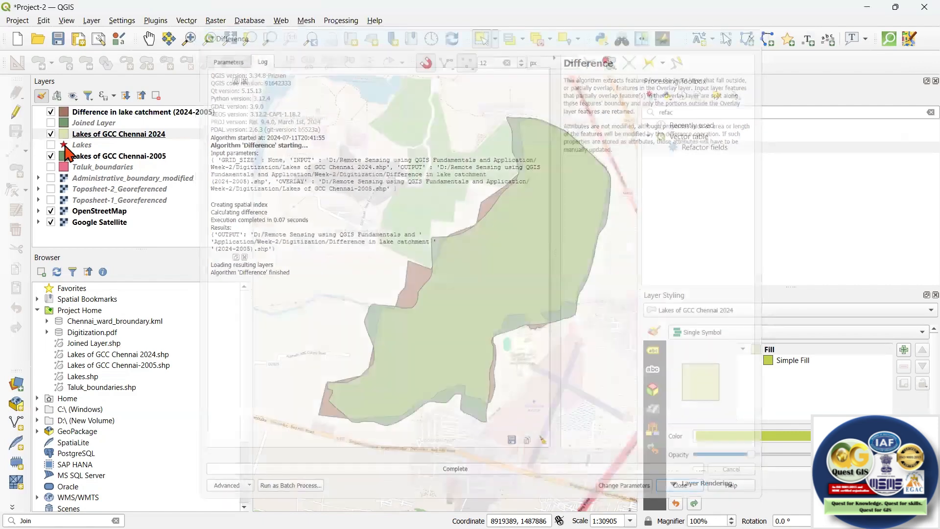
pyautogui.rightClick(125, 109)
pyautogui.click(194, 119)
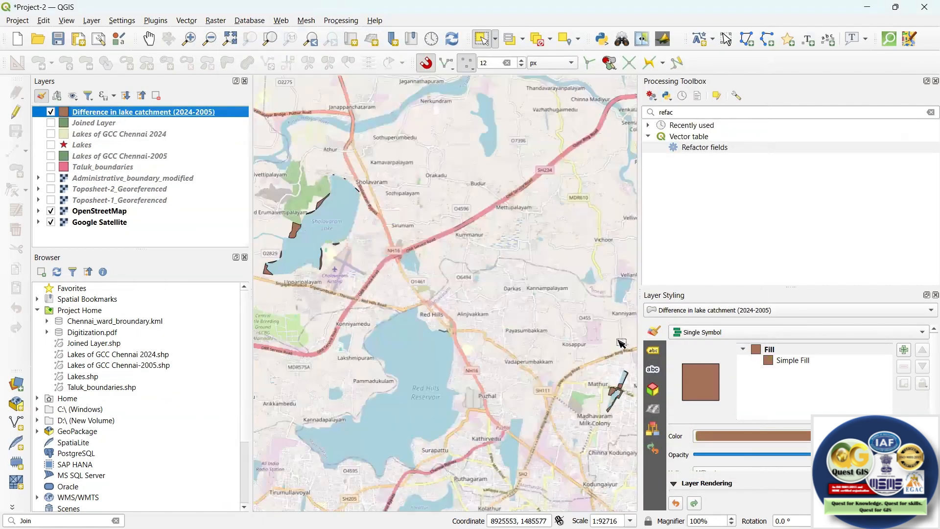
# Examine the difference polygons around Periyathoppu Lake up close, and return to the full extent of the difference layer.
pyautogui.scroll(3, 550, 350)
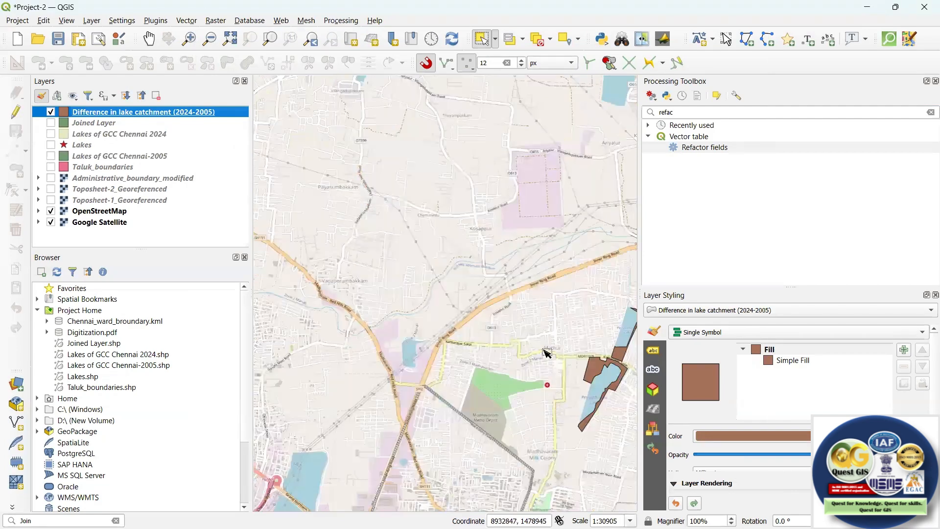
pyautogui.scroll(3, 514, 313)
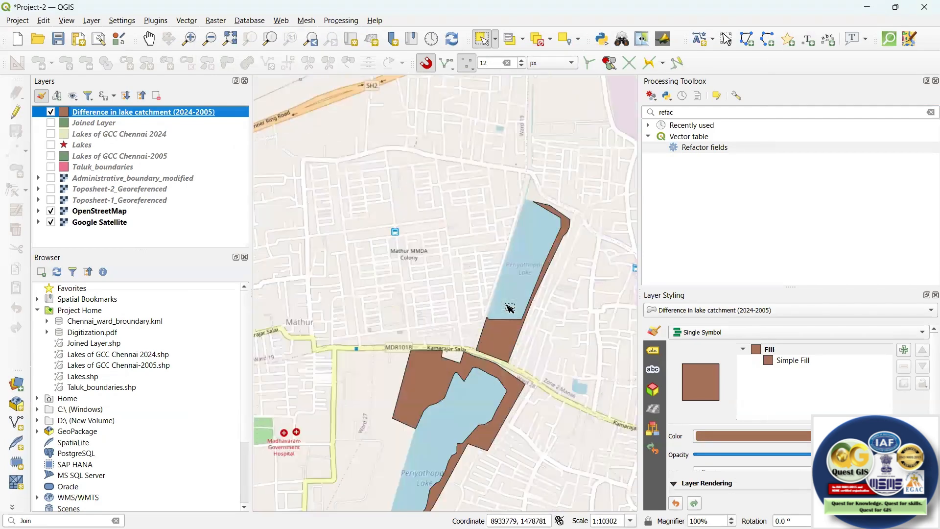
pyautogui.scroll(-3, 509, 308)
pyautogui.scroll(3, 509, 307)
pyautogui.scroll(-3, 504, 256)
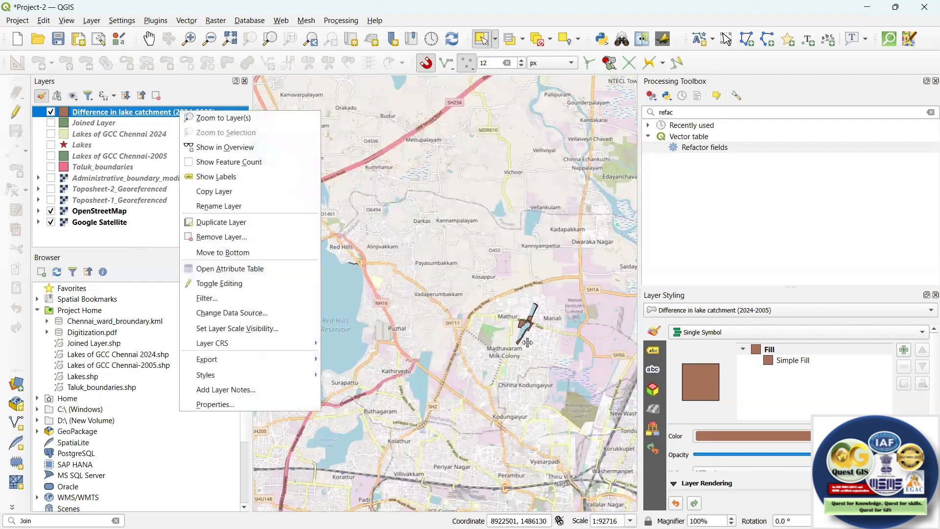
pyautogui.click(223, 118)
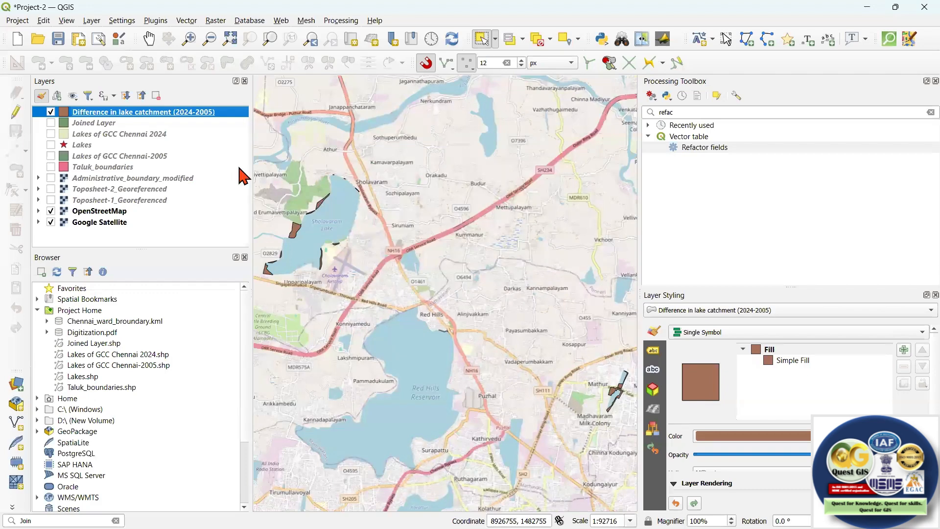
# Open the attribute table of Difference in lake catchment (2024-2005) to check its fields, and restore it to a smaller window.
pyautogui.rightClick(189, 112)
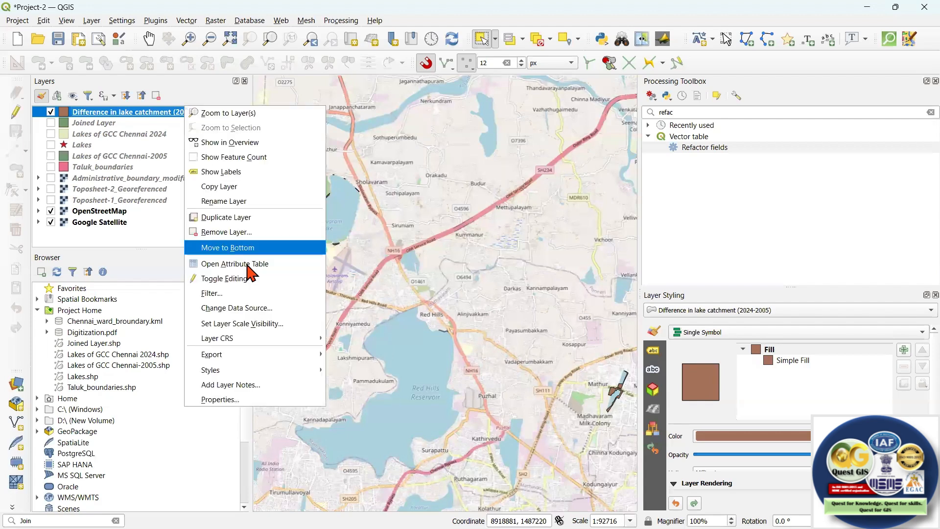
pyautogui.click(248, 263)
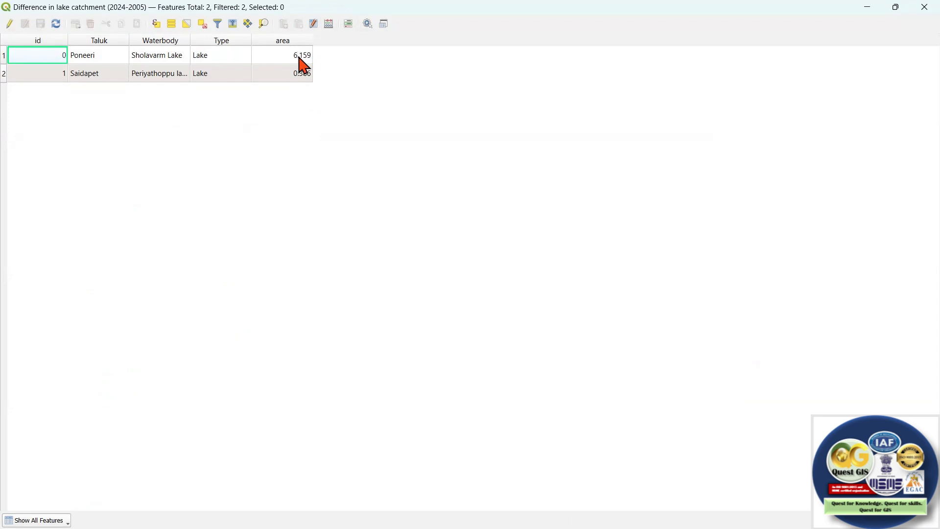
pyautogui.click(896, 7)
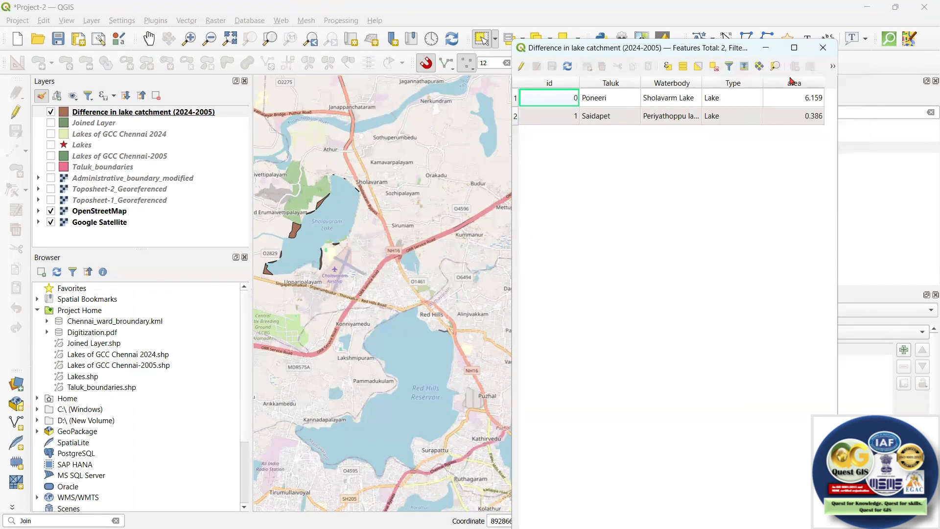
# Open Joined Layer's attribute table beside the difference layer's table and compare their area fields.
pyautogui.click(98, 124)
pyautogui.rightClick(98, 123)
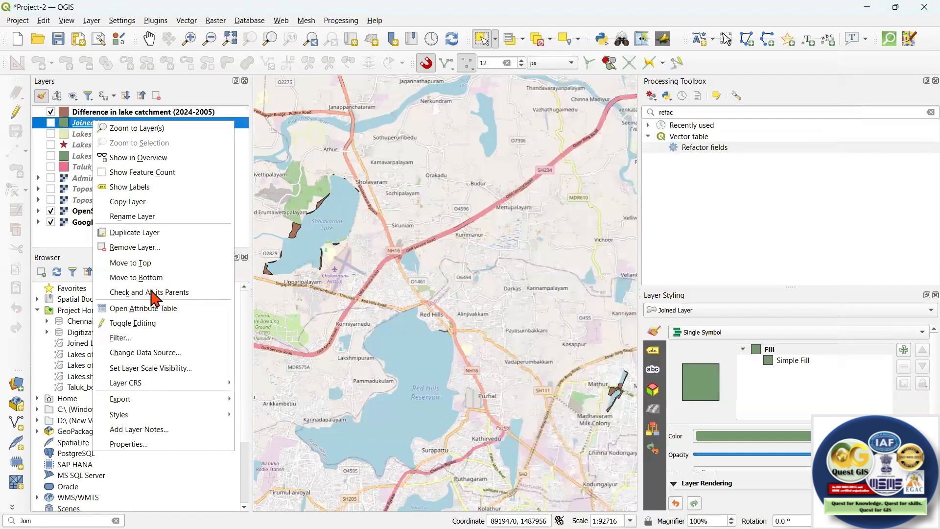
pyautogui.click(166, 310)
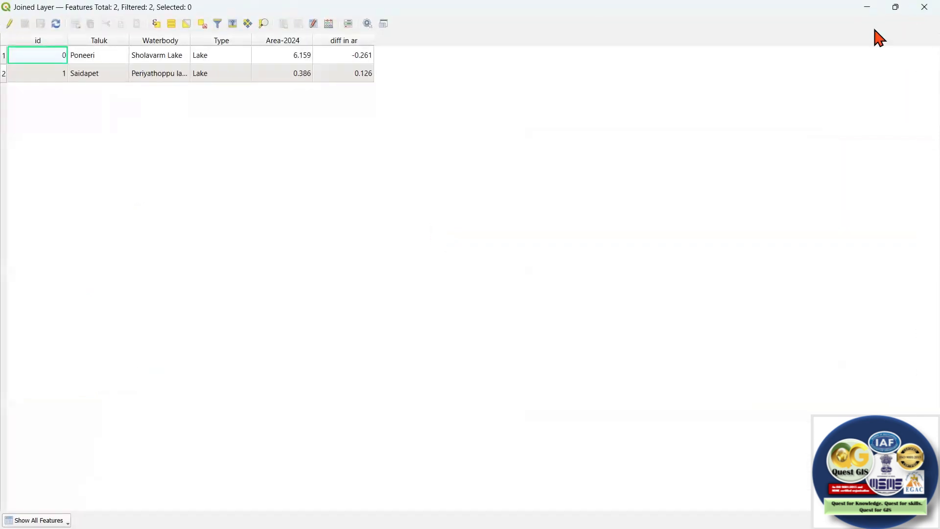
pyautogui.moveTo(874, 29); pyautogui.dragTo(901, 119)
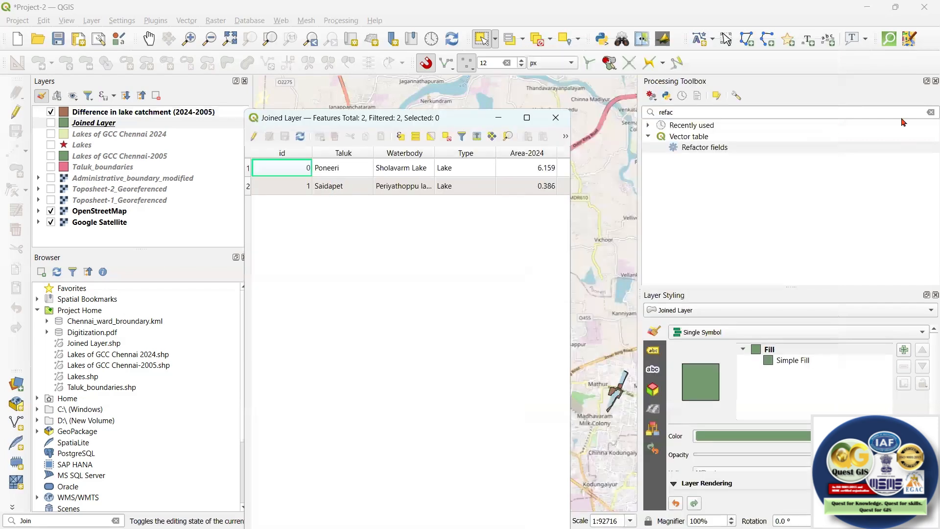
pyautogui.moveTo(454, 120); pyautogui.dragTo(403, 87)
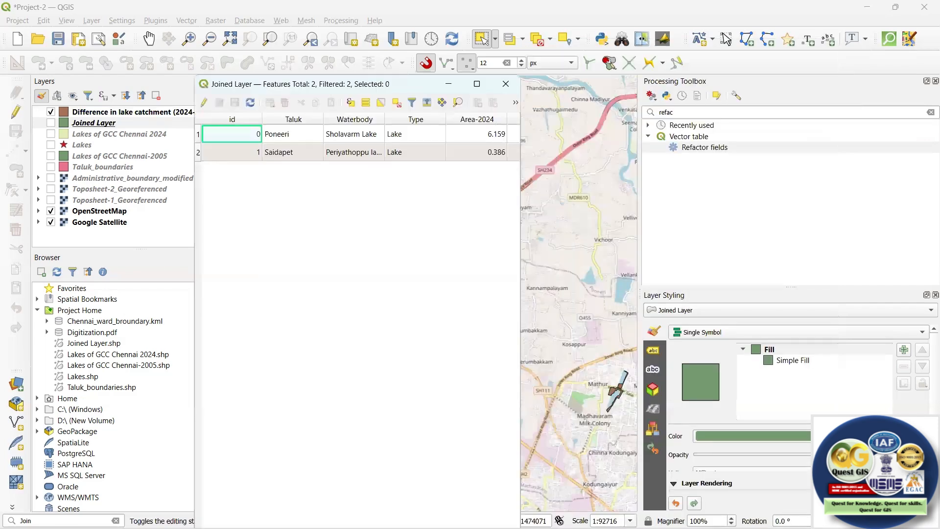
pyautogui.click(662, 475)
pyautogui.click(406, 81)
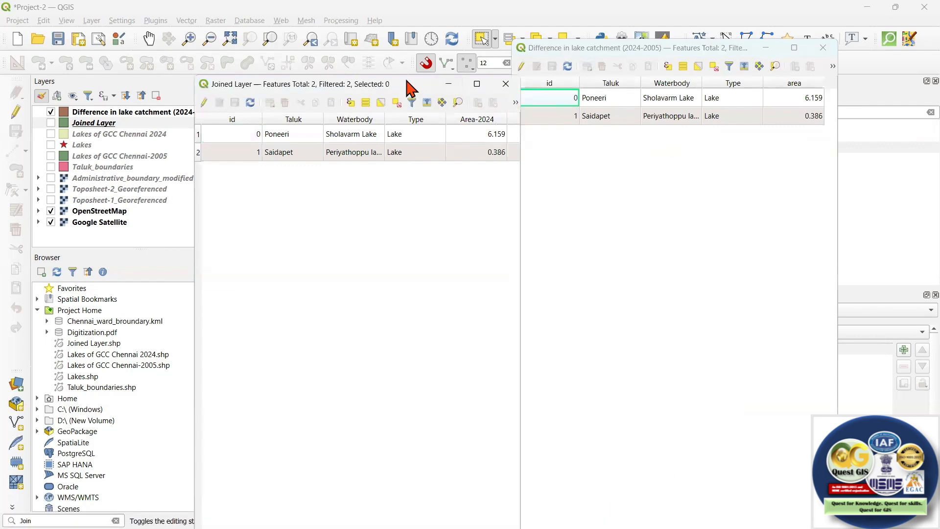
pyautogui.moveTo(348, 90); pyautogui.dragTo(299, 65)
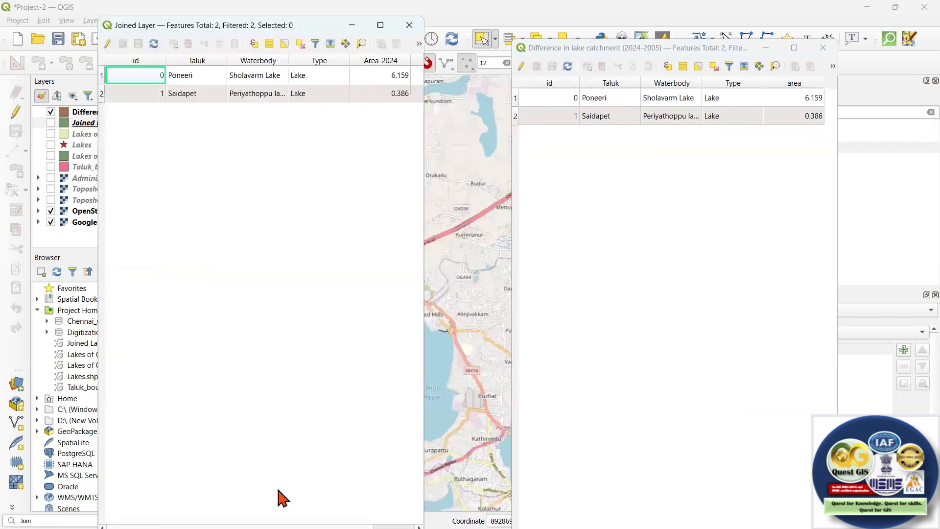
pyautogui.doubleClick(273, 28)
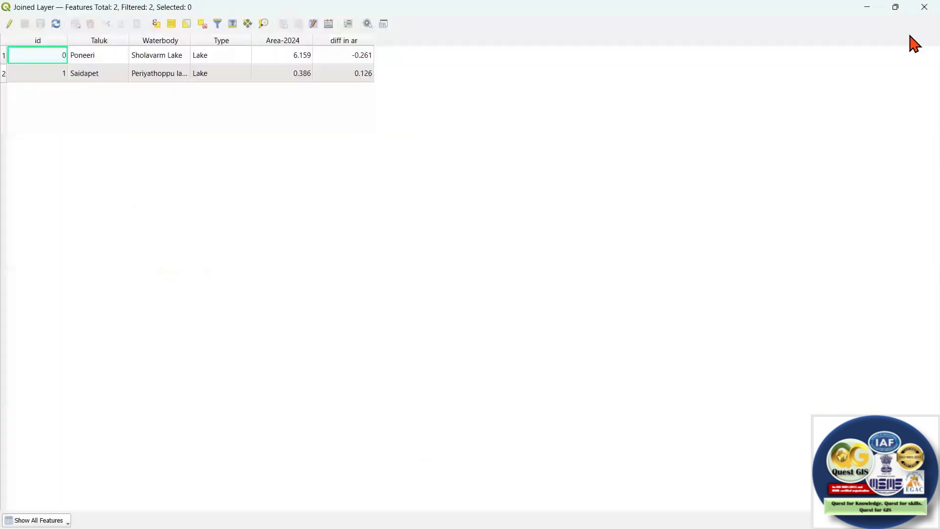
pyautogui.click(895, 7)
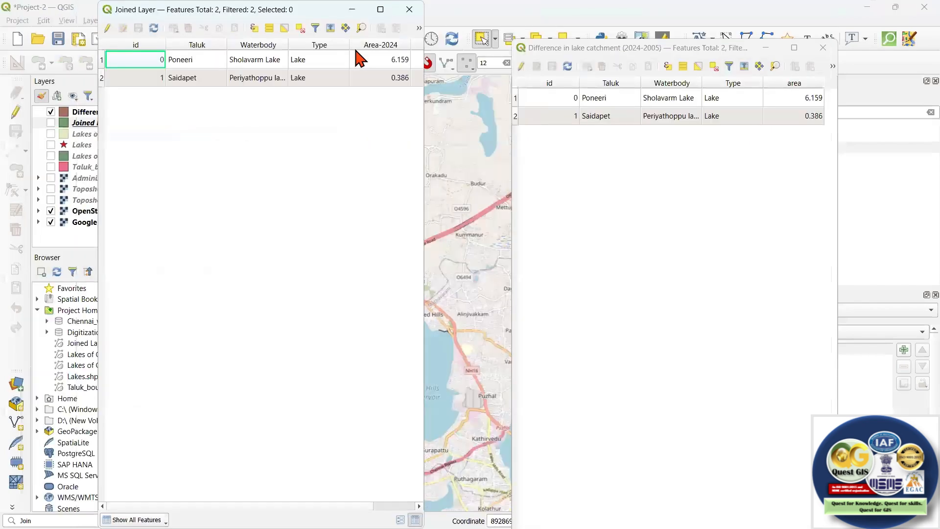
# Set up Join attributes by field value from Joined Layer onto Difference in lake catchment (2024-2005), using id as the table field for both.
pyautogui.click(52, 516)
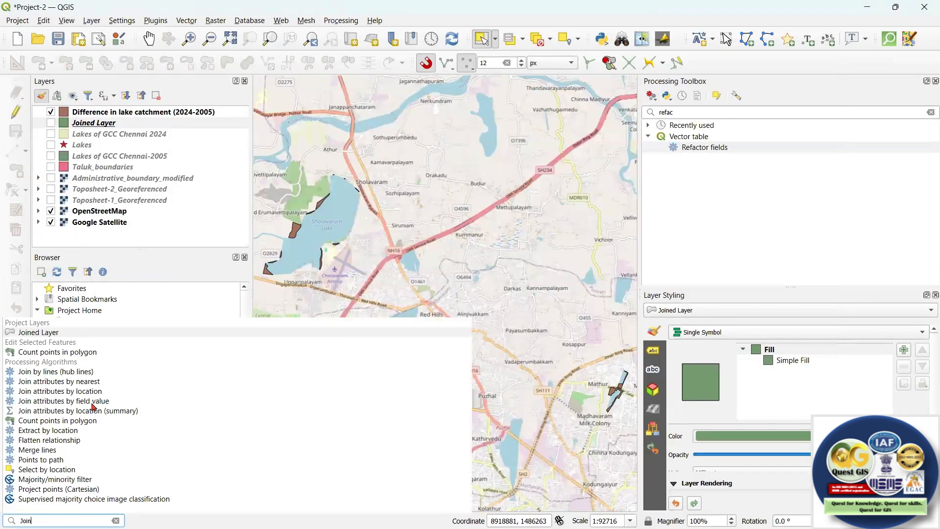
pyautogui.click(99, 401)
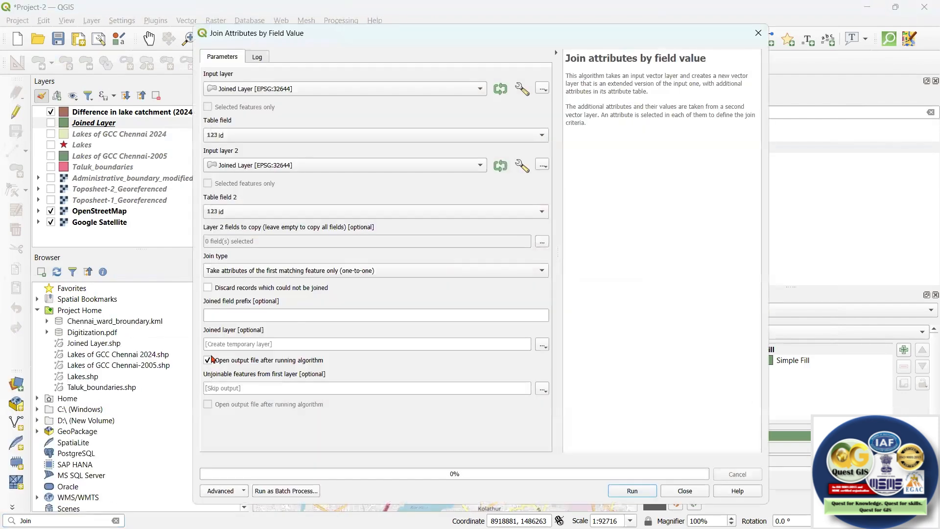
pyautogui.click(277, 88)
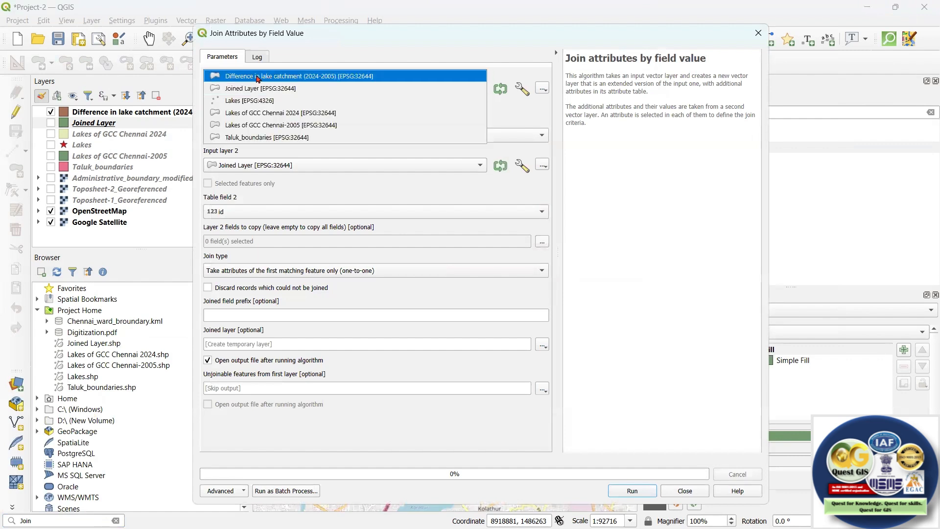
pyautogui.click(258, 76)
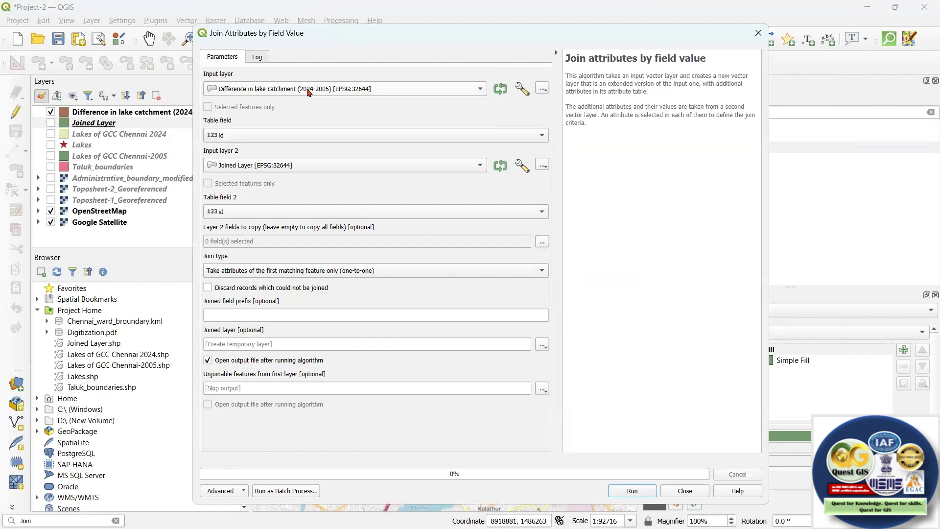
pyautogui.click(268, 136)
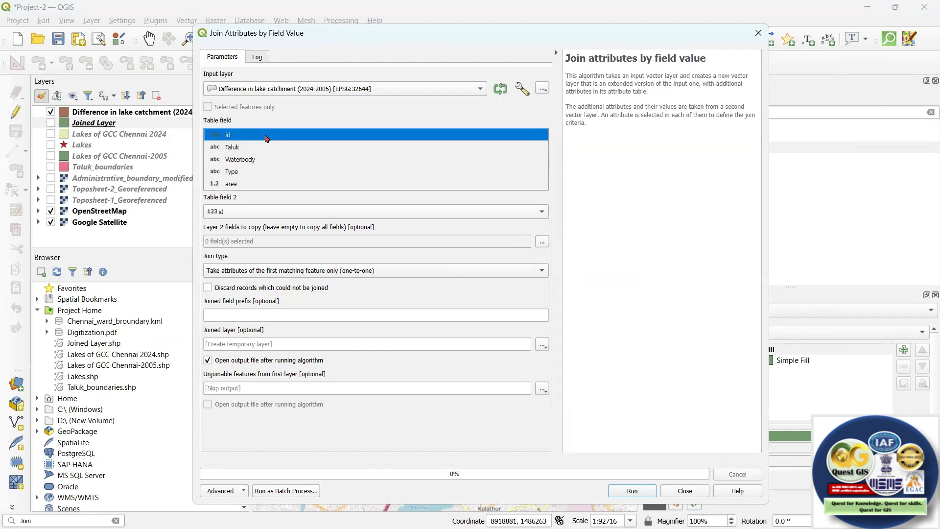
pyautogui.click(267, 137)
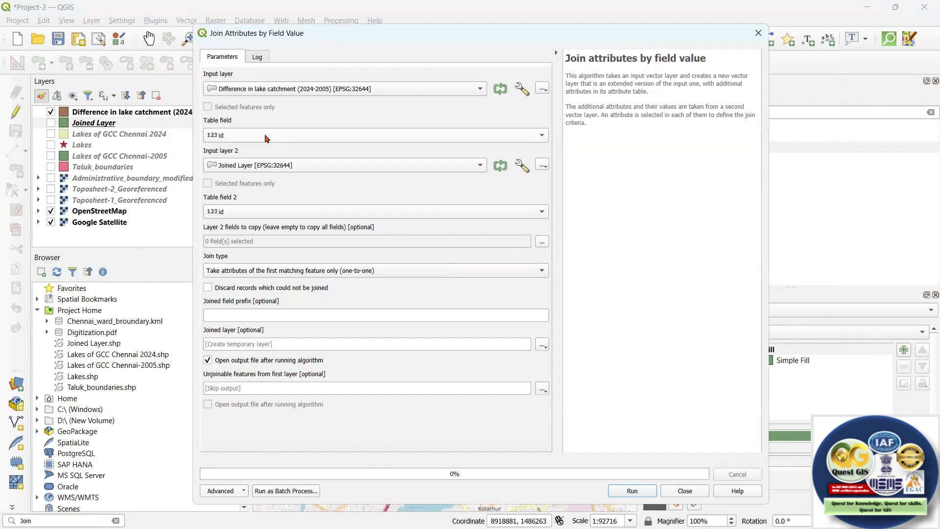
pyautogui.click(306, 167)
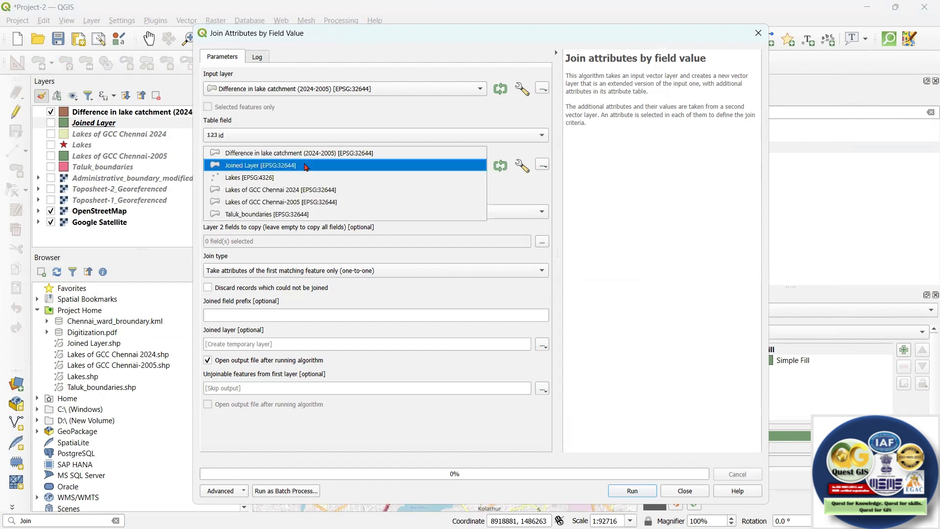
pyautogui.click(306, 166)
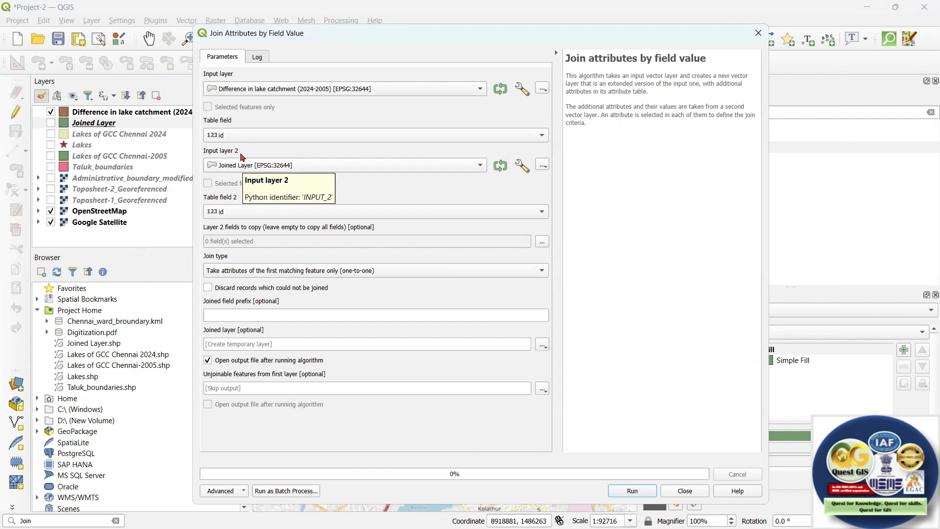
pyautogui.click(239, 211)
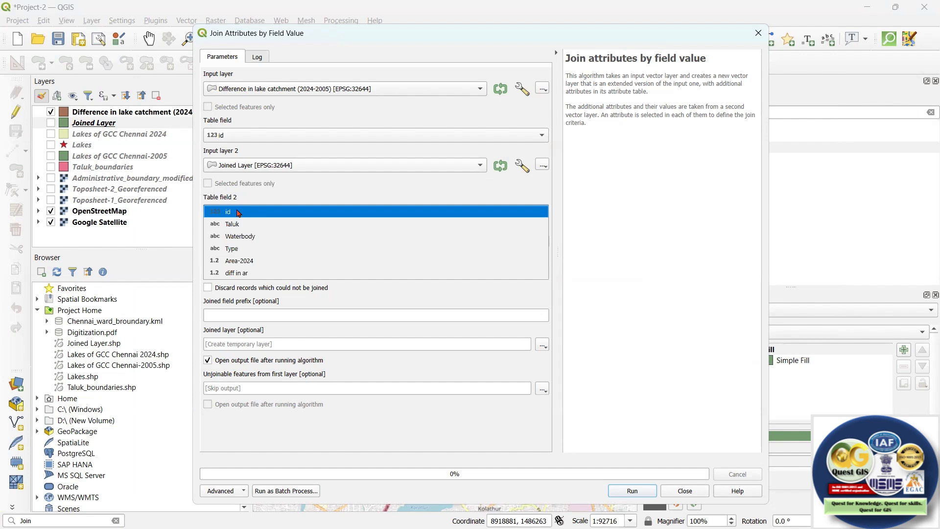
pyautogui.click(241, 213)
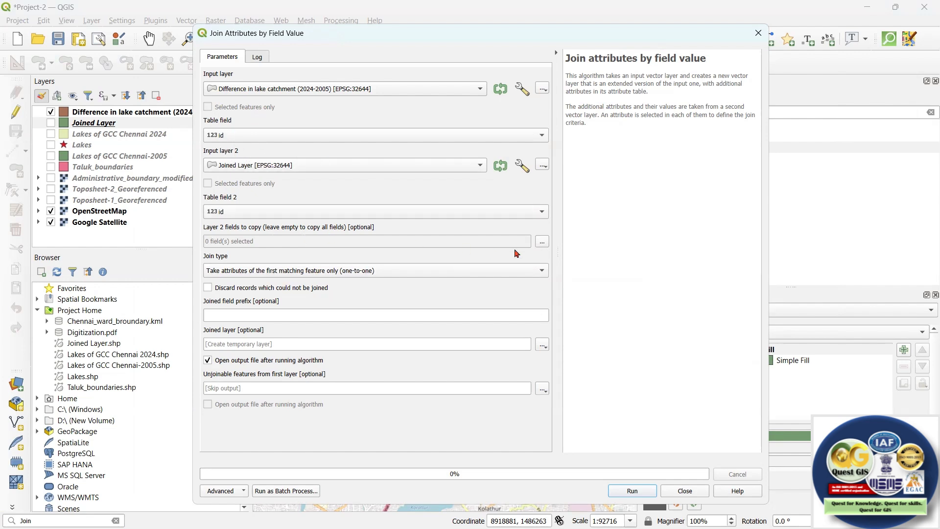
# Choose only the diff in ar field of Joined Layer as the layer 2 field to copy in the join.
pyautogui.click(542, 242)
pyautogui.click(212, 142)
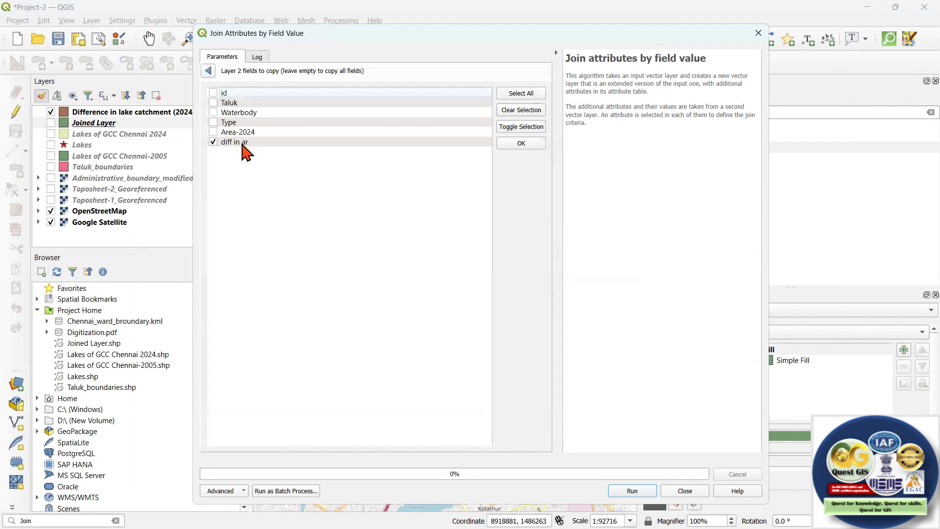
pyautogui.click(208, 71)
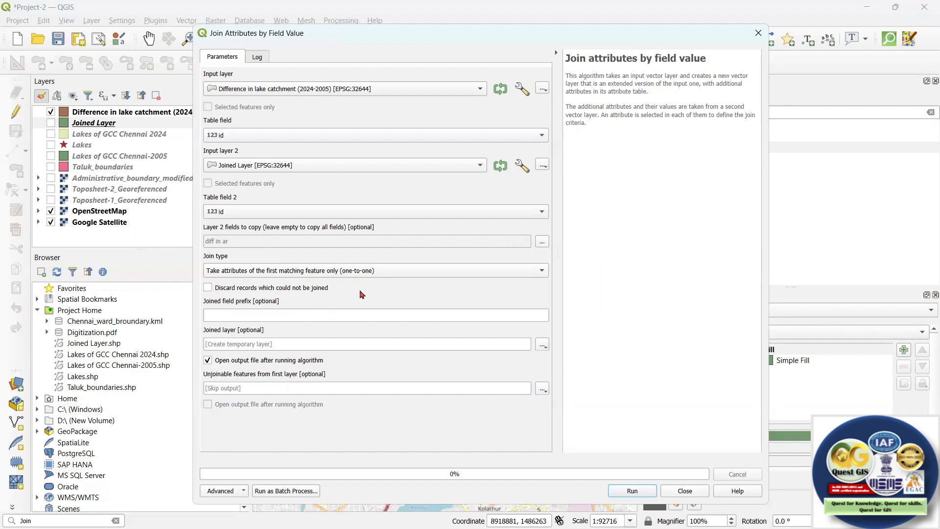
# Save the join output as the shapefile "Difference in lake catchment _visua(2024-2005)" in the Digitization folder and run the join.
pyautogui.click(542, 345)
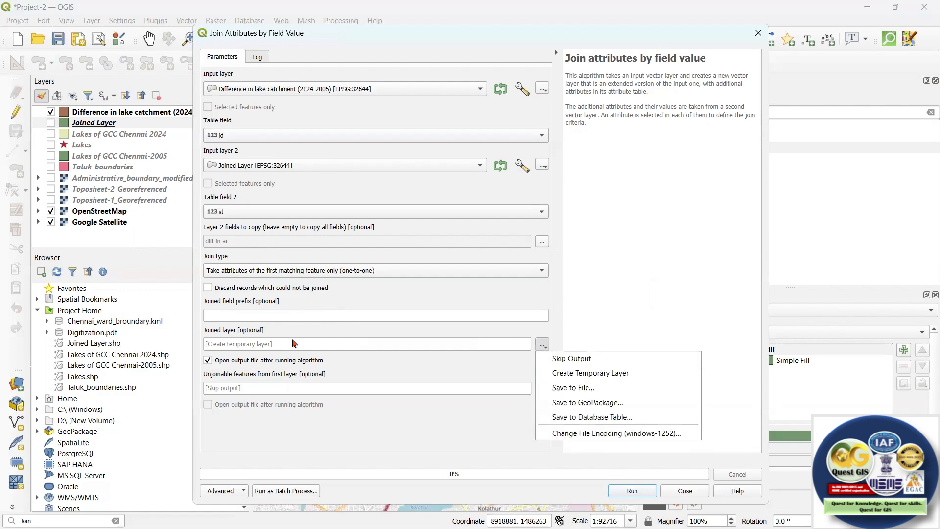
pyautogui.click(578, 391)
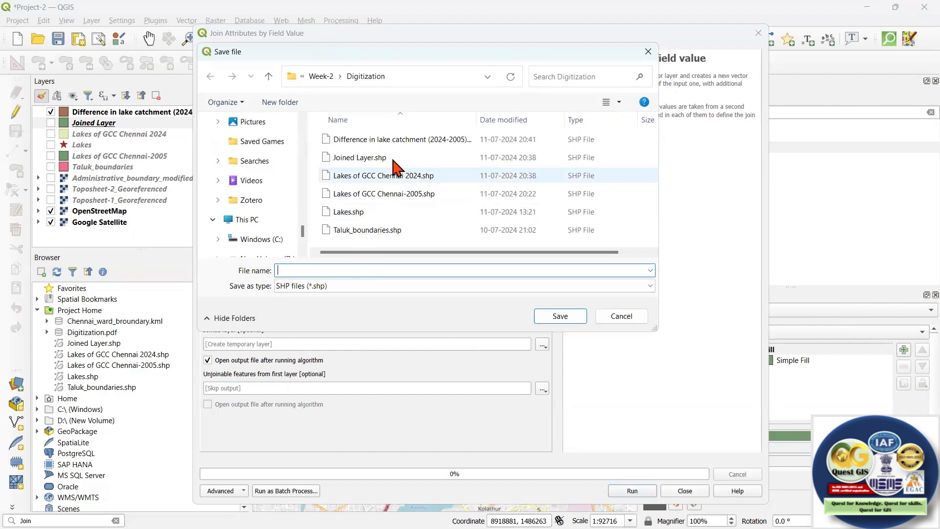
pyautogui.click(397, 141)
pyautogui.click(378, 270)
pyautogui.click(372, 270)
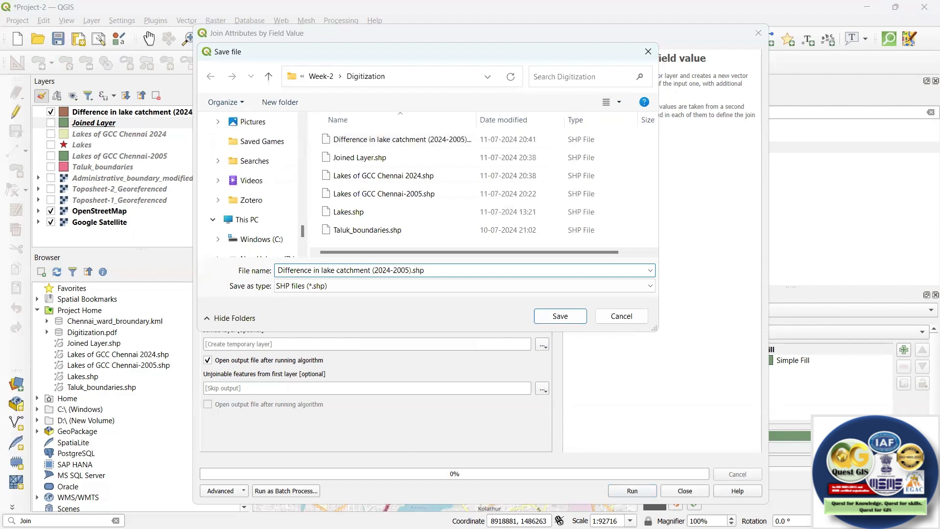
pyautogui.write('_visua')
pyautogui.click(561, 316)
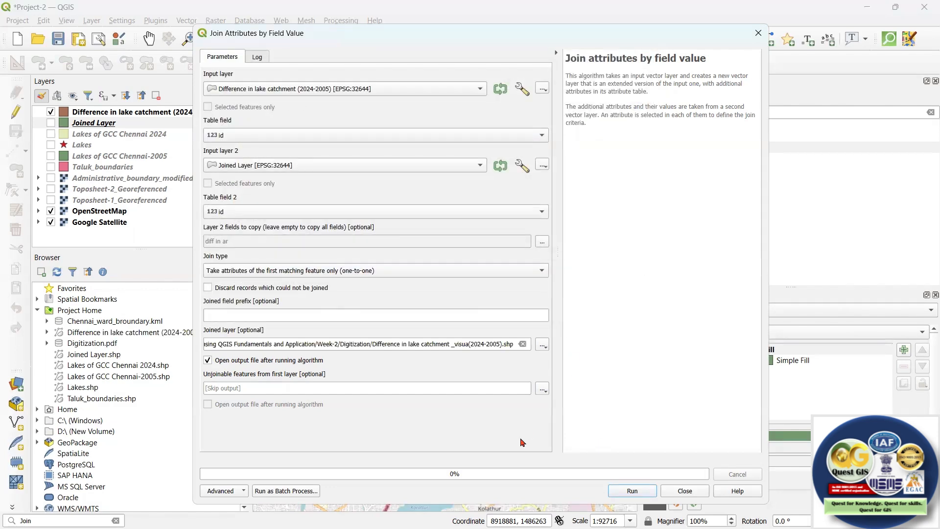
pyautogui.click(634, 491)
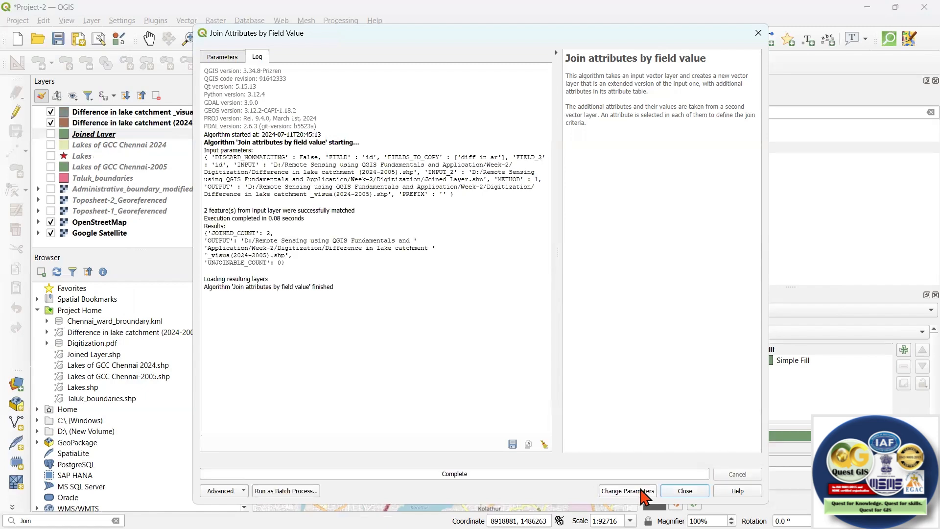
pyautogui.click(694, 497)
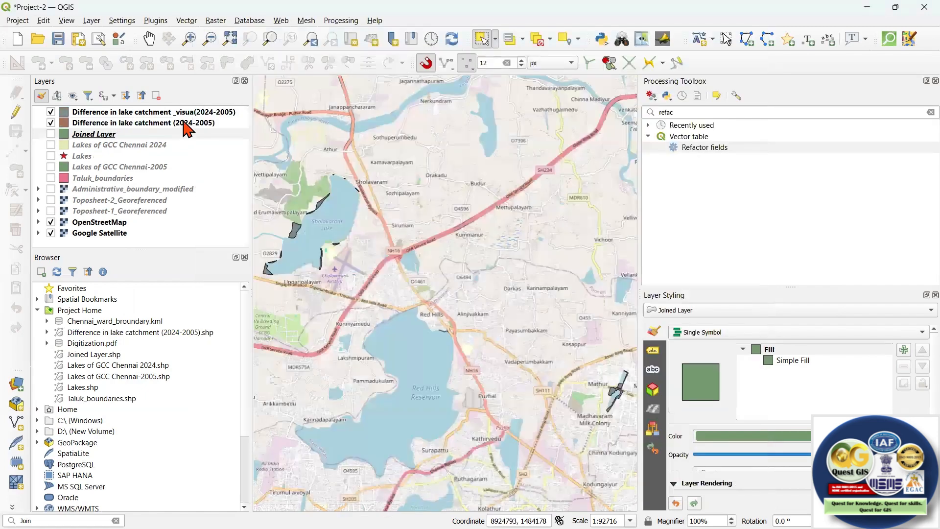
# Open the attribute table of Difference in lake catchment _visua(2024-2005) to check the joined field.
pyautogui.click(120, 122)
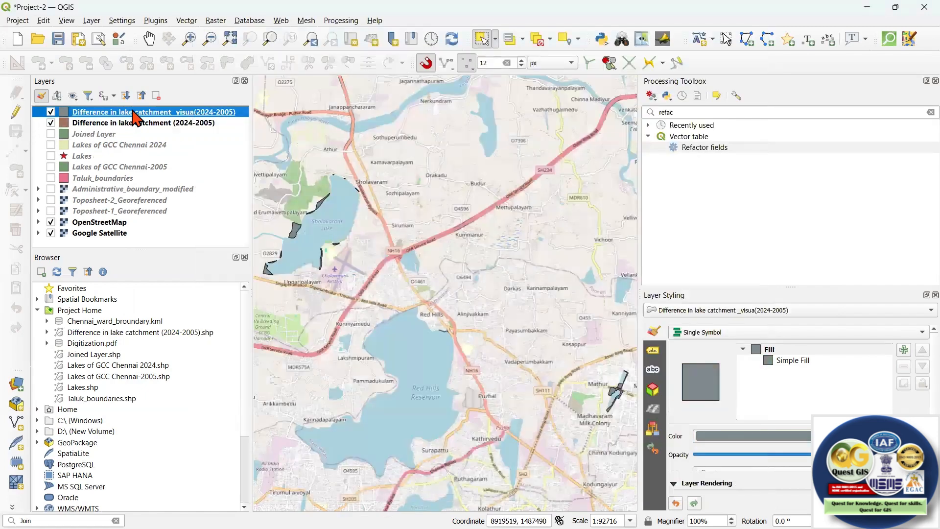
pyautogui.rightClick(133, 112)
pyautogui.click(186, 269)
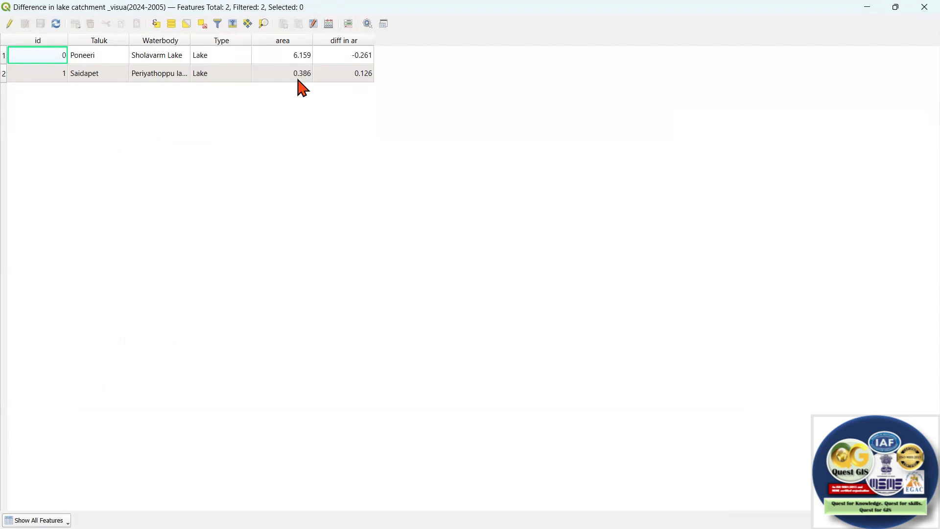
# Delete the area field from the Difference in lake catchment _visua(2024-2005) table, finish editing and put the table away.
pyautogui.click(9, 24)
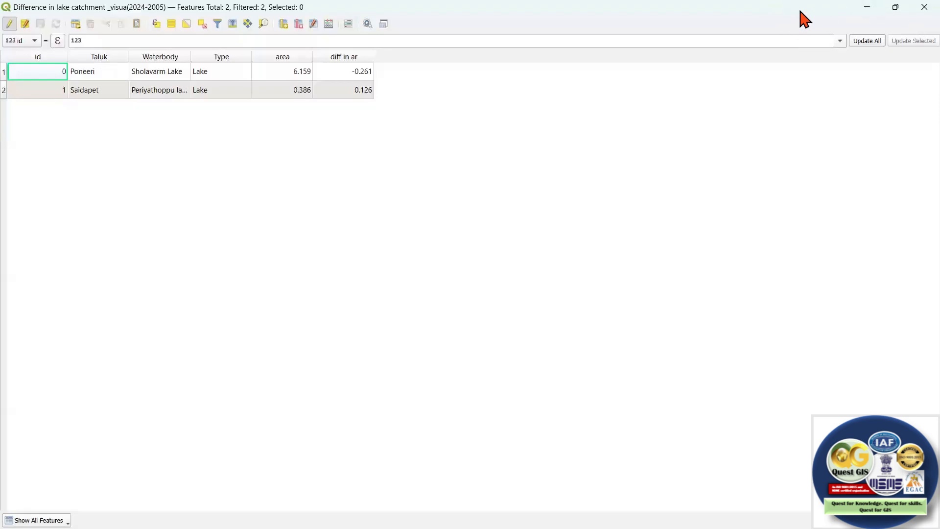
pyautogui.moveTo(800, 11); pyautogui.dragTo(482, 101)
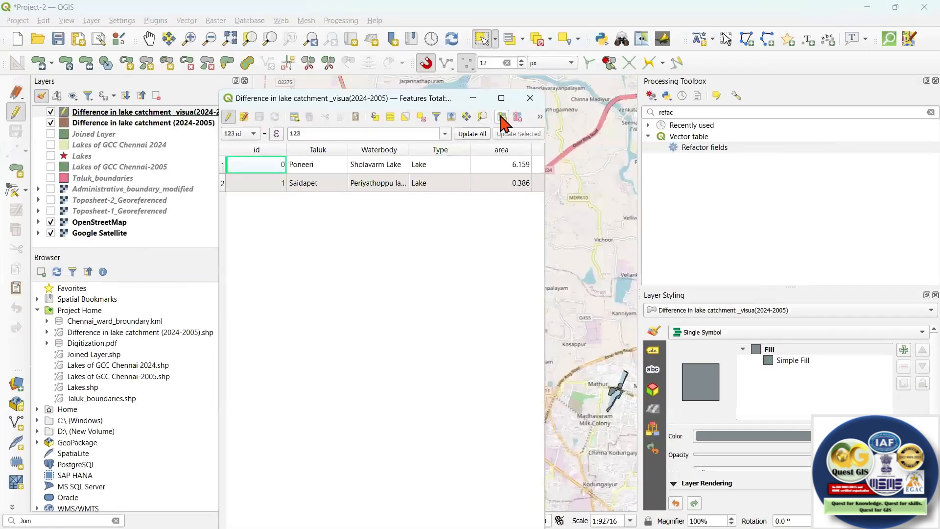
pyautogui.click(517, 117)
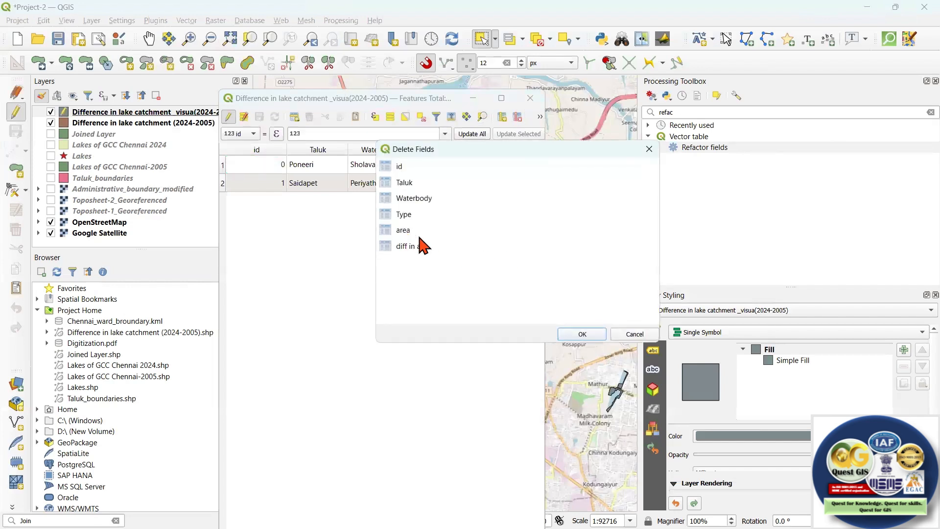
pyautogui.click(402, 230)
pyautogui.click(582, 334)
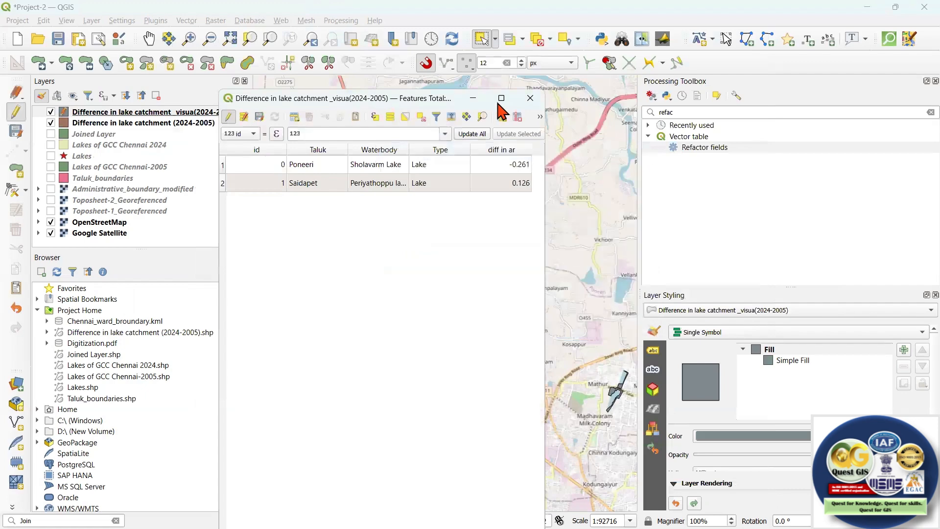
pyautogui.doubleClick(290, 96)
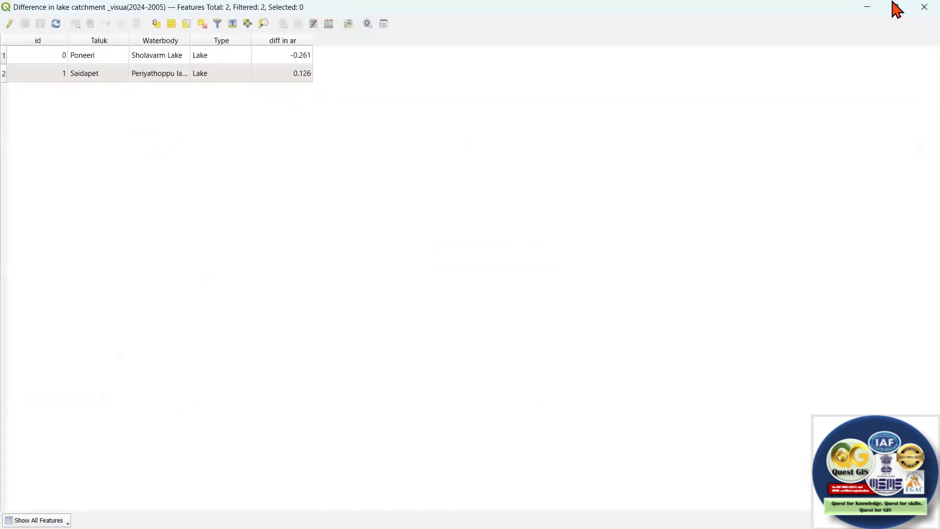
pyautogui.click(867, 4)
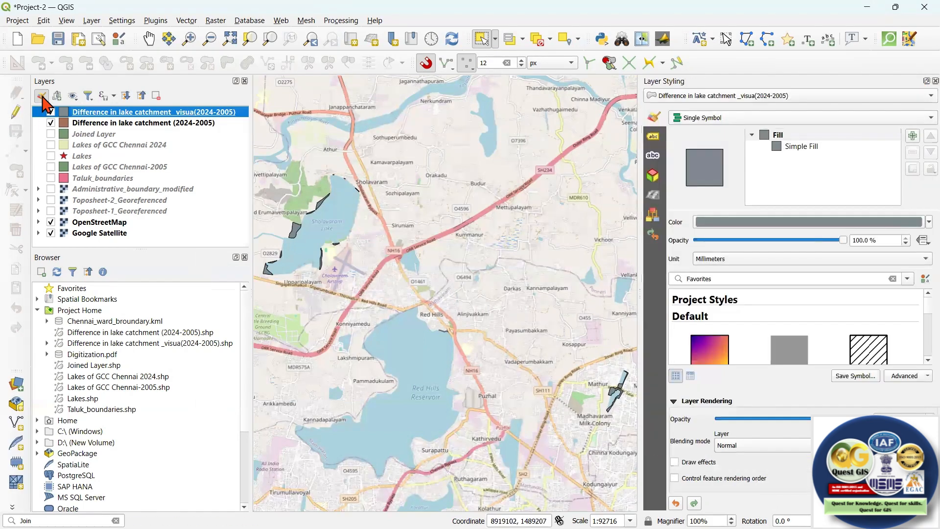
# Switch the symbology of Difference in lake catchment _visua(2024-2005) from Single Symbol to Graduated.
pyautogui.click(729, 119)
pyautogui.click(736, 153)
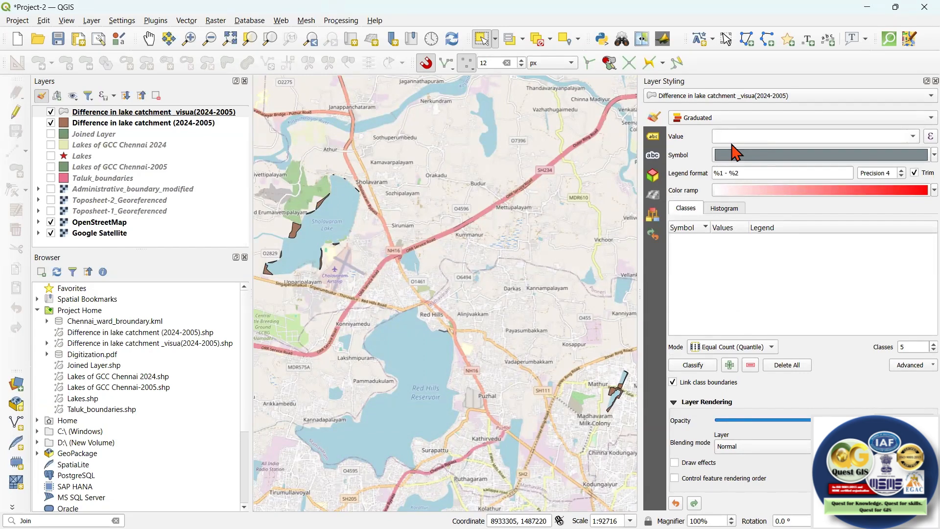
pyautogui.click(738, 119)
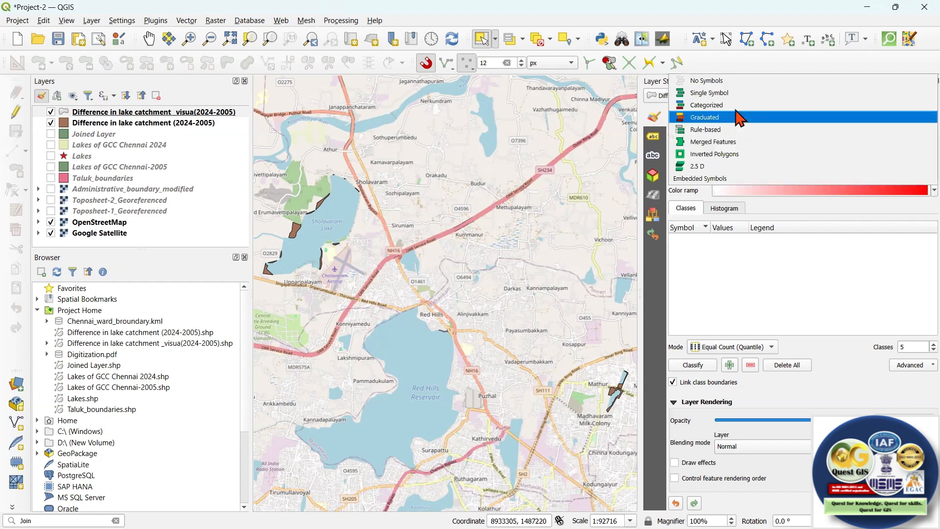
pyautogui.press('Up')
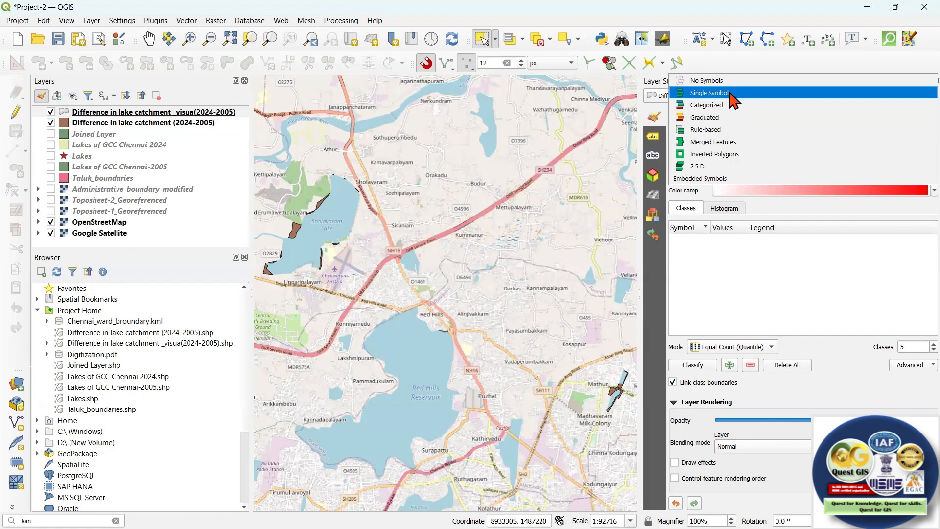
pyautogui.click(717, 118)
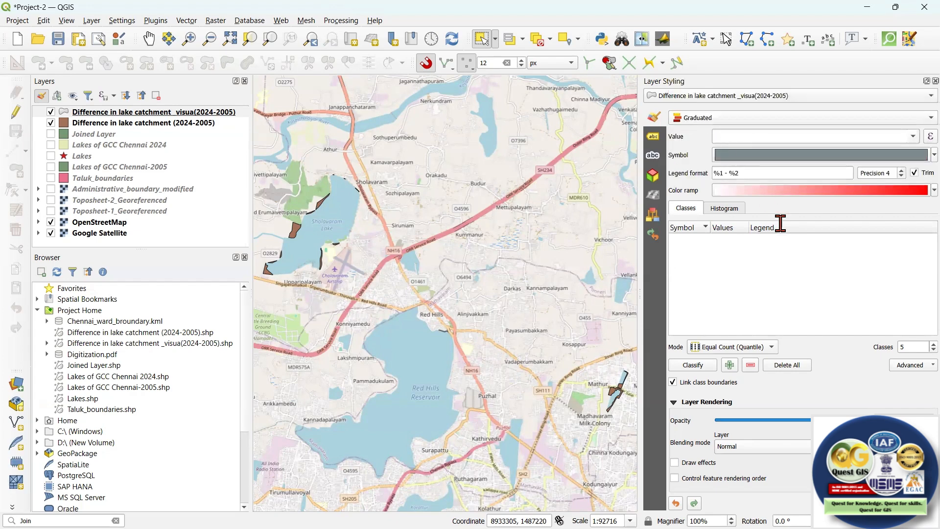
# Use diff in ar as the value for the graduated symbology and classify the layer.
pyautogui.click(910, 137)
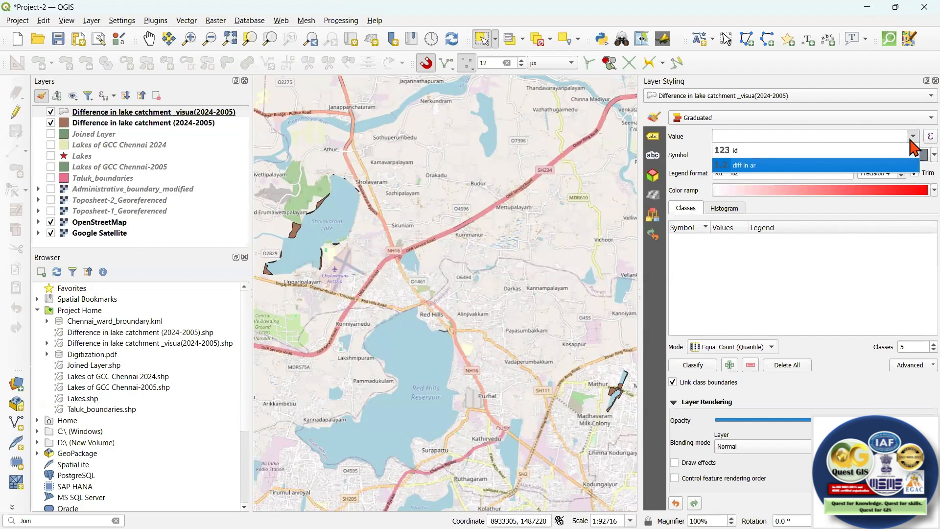
pyautogui.click(913, 164)
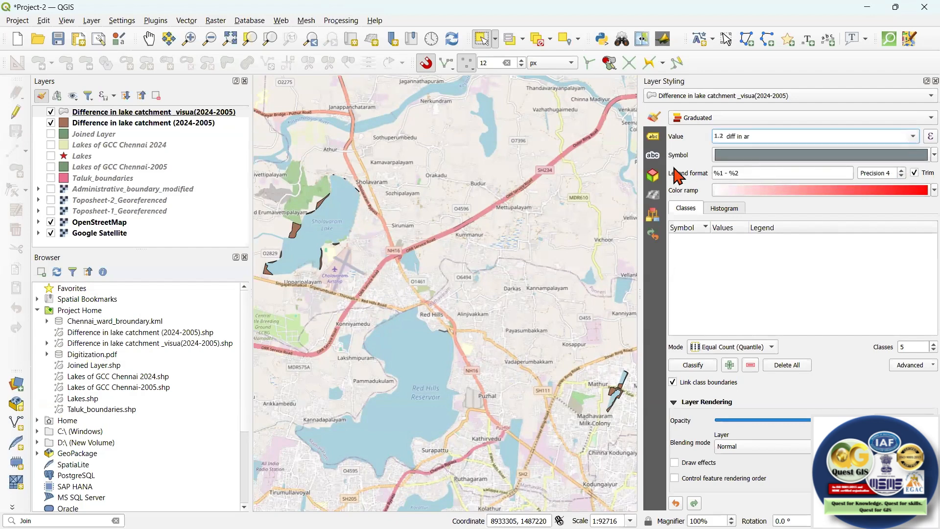
pyautogui.click(715, 136)
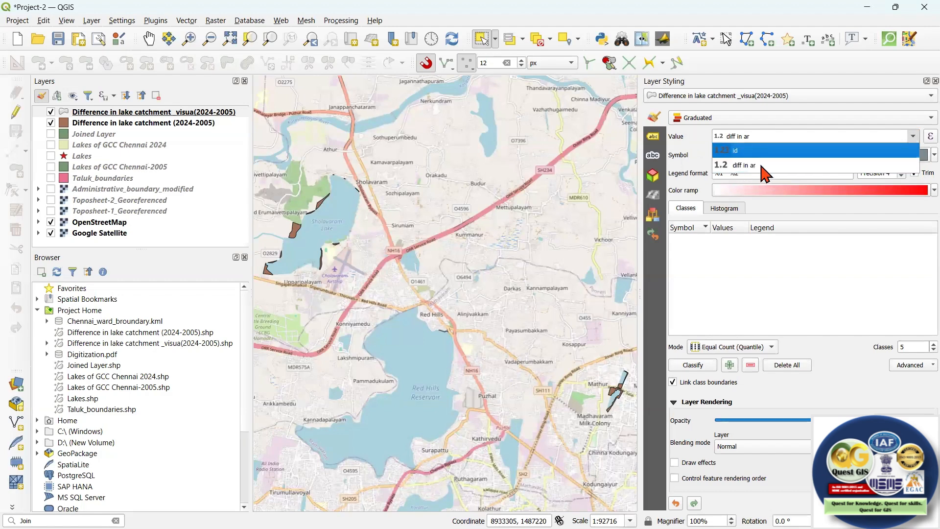
pyautogui.click(835, 262)
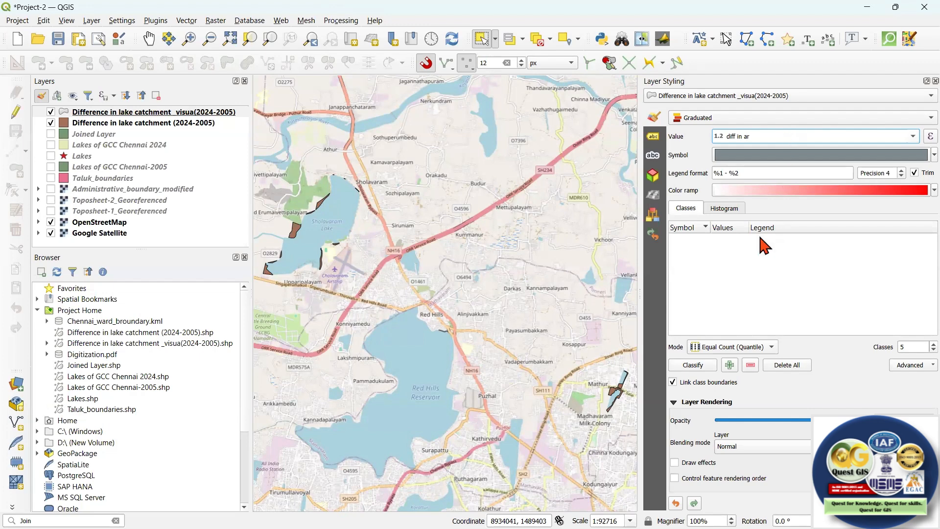
pyautogui.click(704, 368)
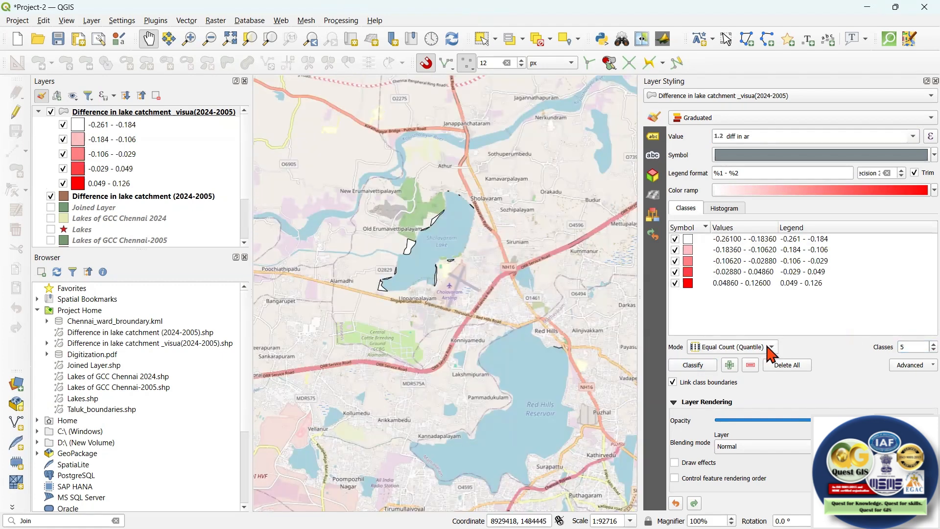
# Set the classification mode to Equal Interval with 2 classes.
pyautogui.click(771, 348)
pyautogui.click(769, 358)
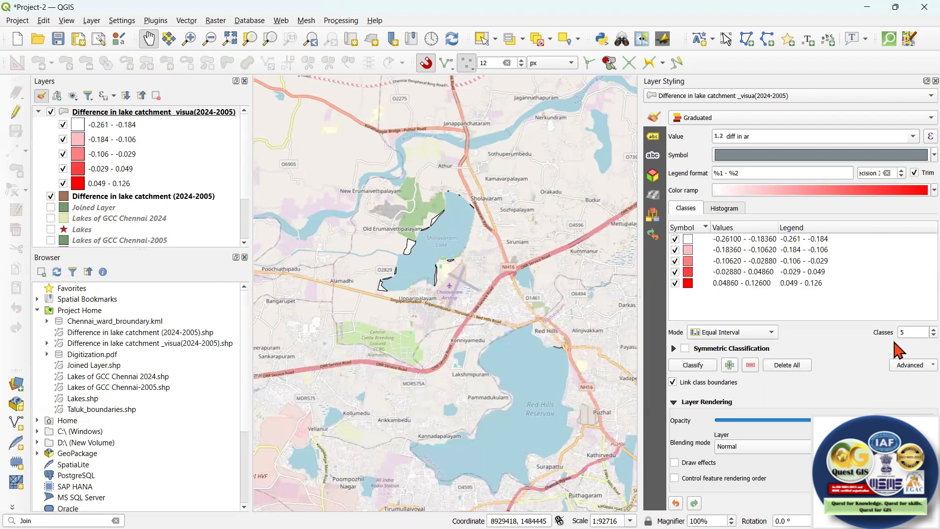
pyautogui.moveTo(905, 332); pyautogui.dragTo(887, 335)
pyautogui.write('2')
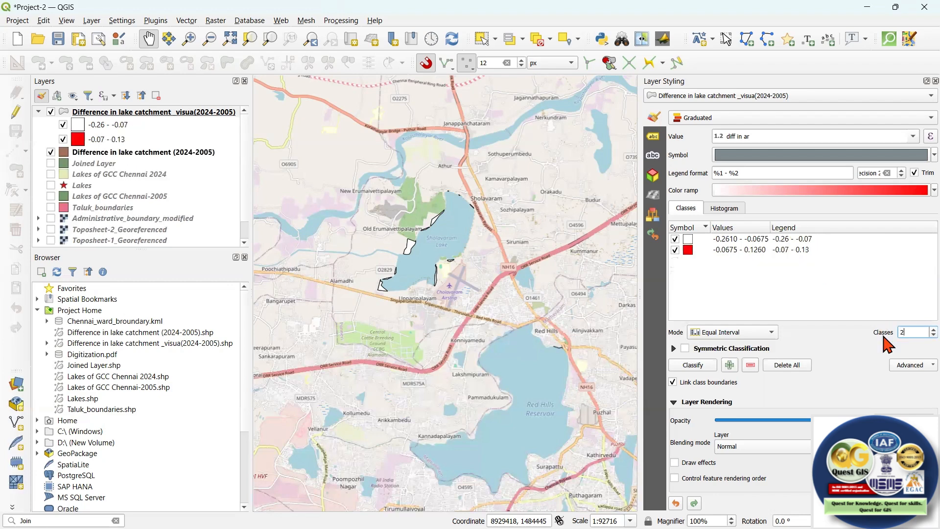
# Set the upper bound of the first class to 0 so that the classes split at zero.
pyautogui.click(748, 241)
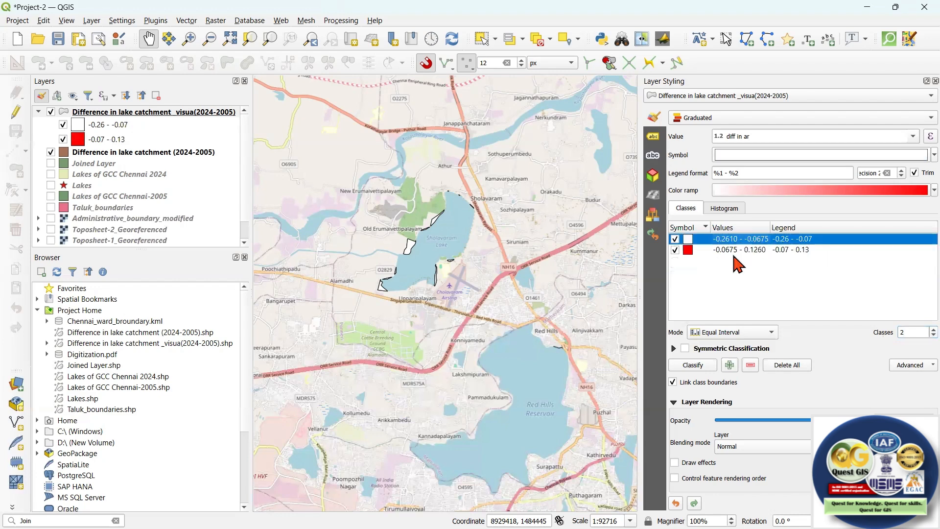
pyautogui.doubleClick(758, 241)
pyautogui.click(506, 264)
pyautogui.hotkey('ctrl', 'a')
pyautogui.write('0')
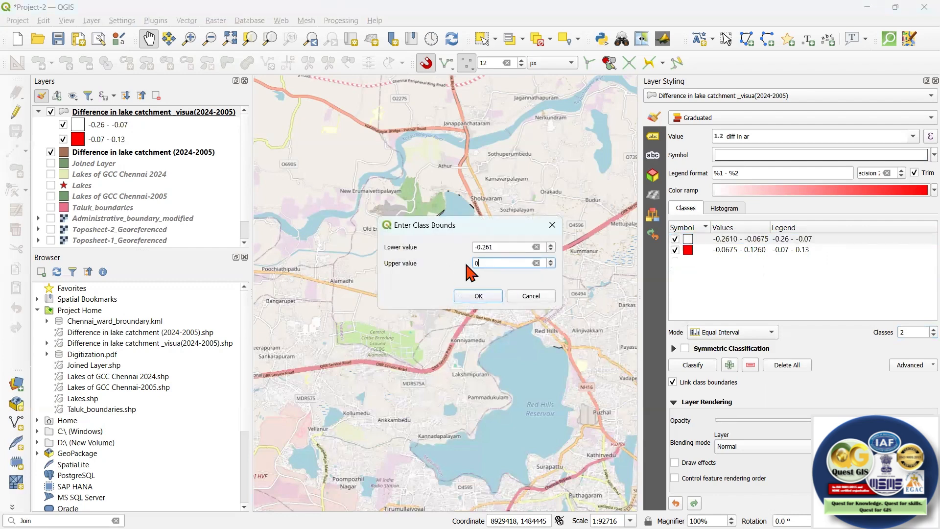
pyautogui.click(478, 297)
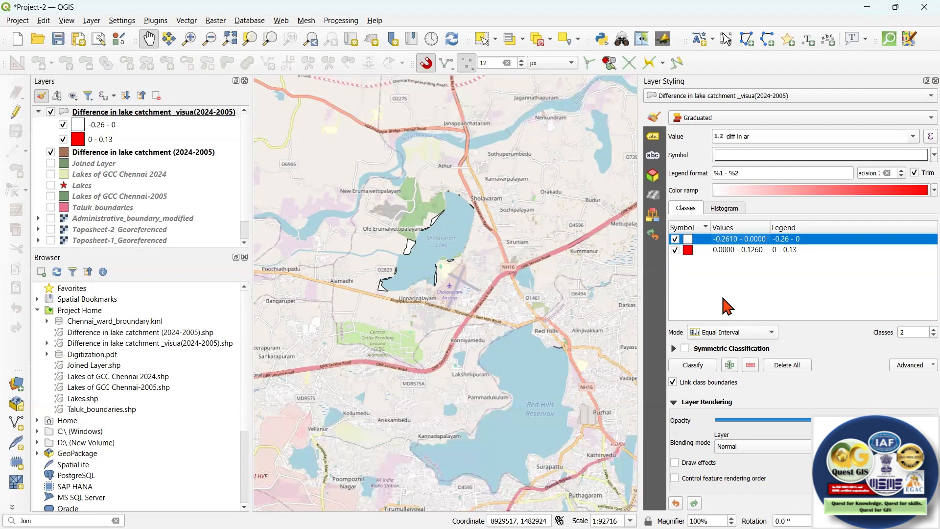
# Extend the legend label of the negative class to "-0.26 - 0 (Decrease)".
pyautogui.doubleClick(805, 239)
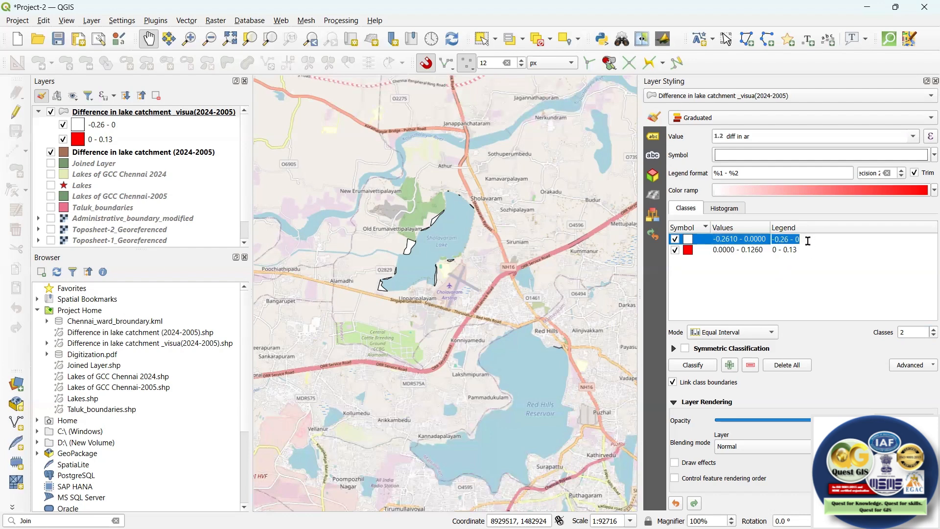
pyautogui.press('Return')
pyautogui.write('(Decread')
pyautogui.press('BackSpace')
pyautogui.write('se)')
# Extend the legend label of the positive class to "0 - 0.13 (Increase)".
pyautogui.click(806, 251)
pyautogui.click(805, 250)
pyautogui.write('(Increa')
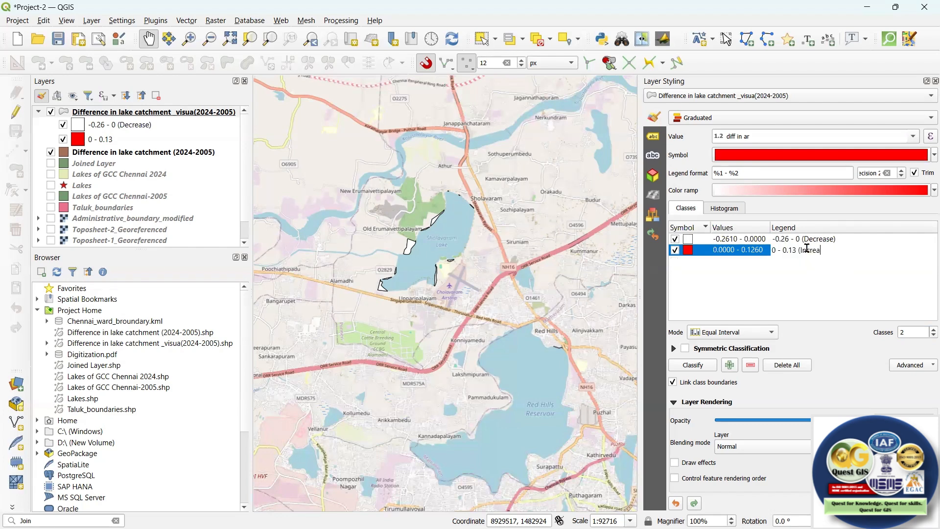
pyautogui.write('se)')
pyautogui.press('Return')
pyautogui.click(838, 276)
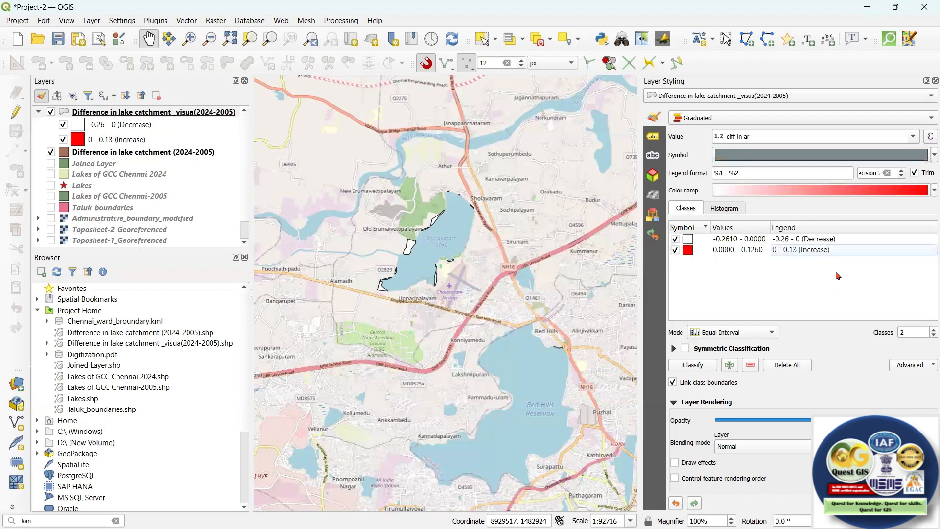
# Change the color ramp to the white-to-dark-blue ramp and bring both changed lakes into view.
pyautogui.click(926, 191)
pyautogui.click(737, 236)
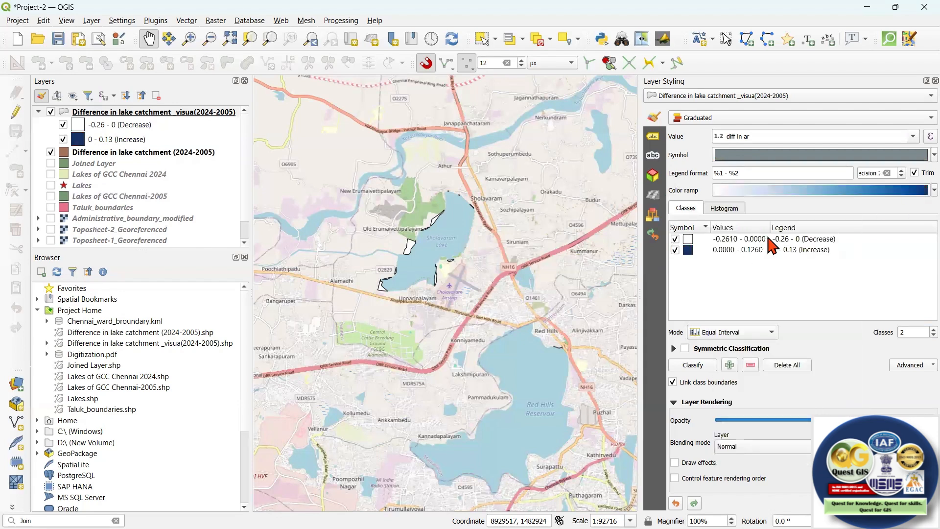
pyautogui.moveTo(583, 265); pyautogui.dragTo(502, 209)
pyautogui.moveTo(574, 302); pyautogui.dragTo(547, 272)
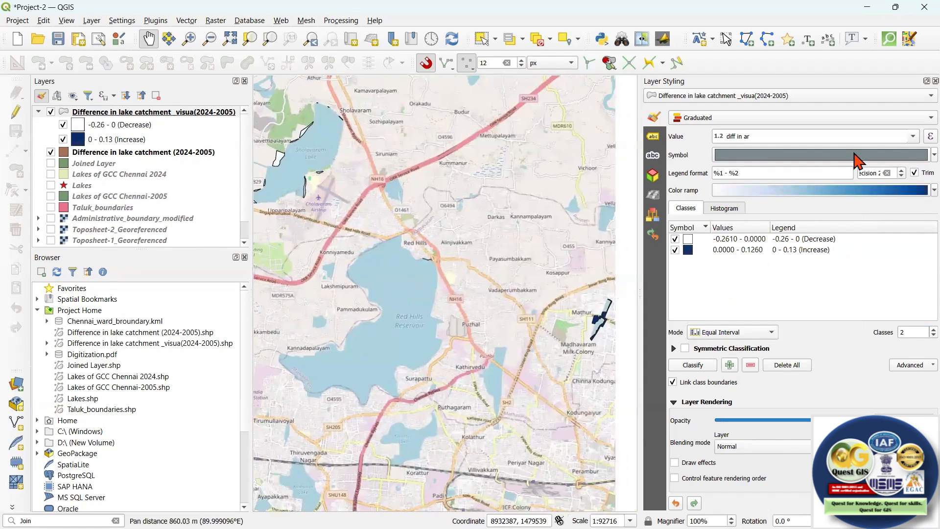
# Apply the "hashed black /" preset as the fill symbol of the graduated classes.
pyautogui.click(809, 152)
pyautogui.click(784, 131)
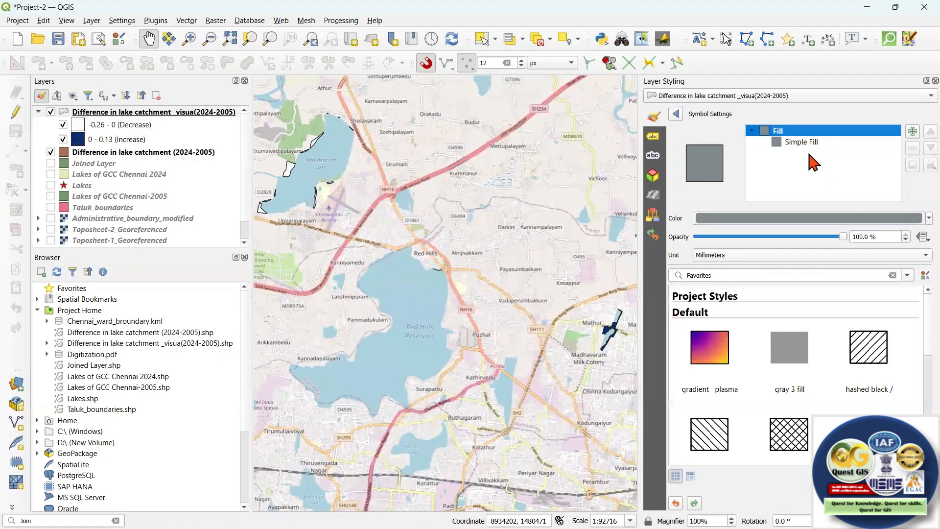
pyautogui.click(872, 356)
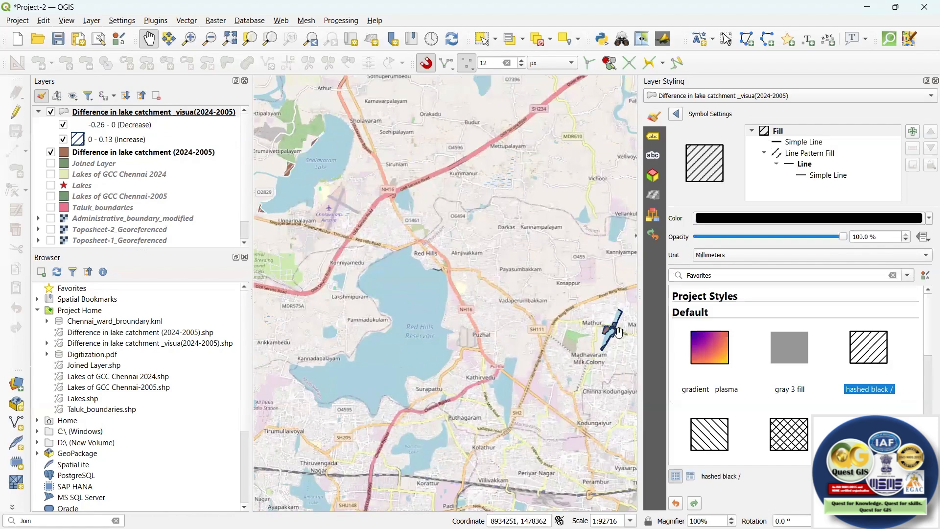
# Replace the fill symbol of the graduated classes with the cross-hatched black preset and return to the class settings.
pyautogui.scroll(3, 562, 311)
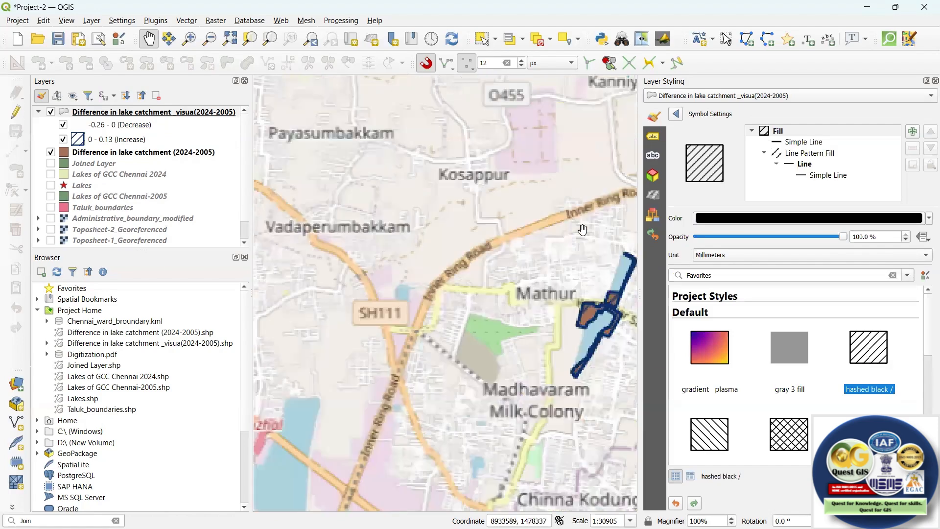
pyautogui.moveTo(561, 302); pyautogui.dragTo(494, 312)
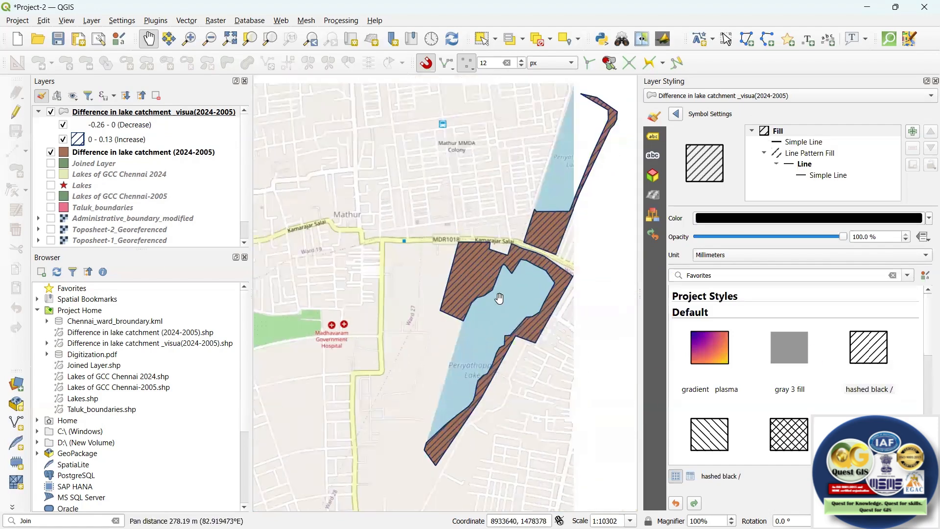
pyautogui.click(678, 115)
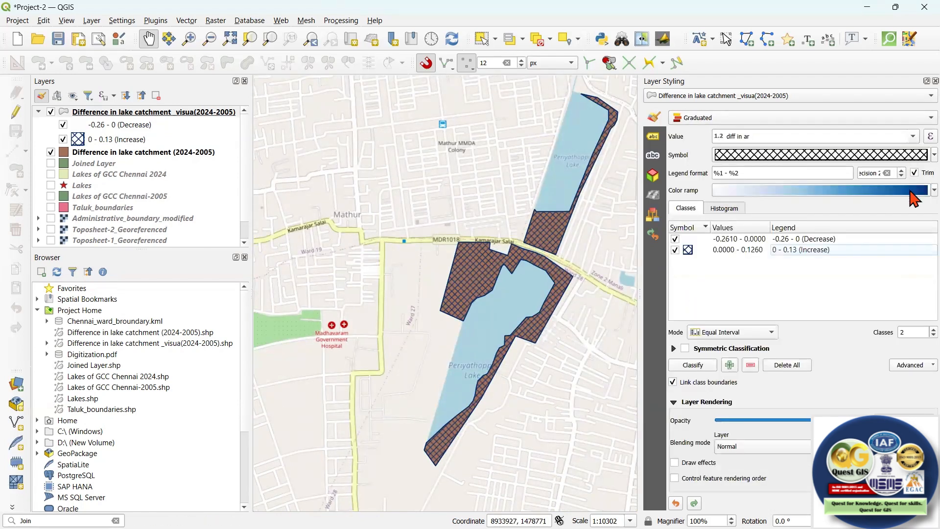
# Switch the color ramp of the graduated decrease and increase classes to random colors and check the recolored lakes on the map.
pyautogui.rightClick(912, 192)
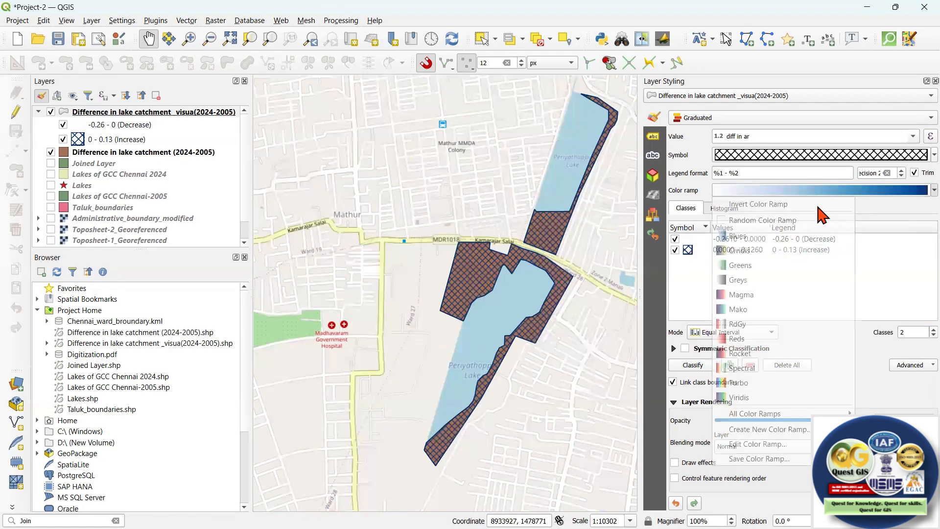
pyautogui.click(798, 223)
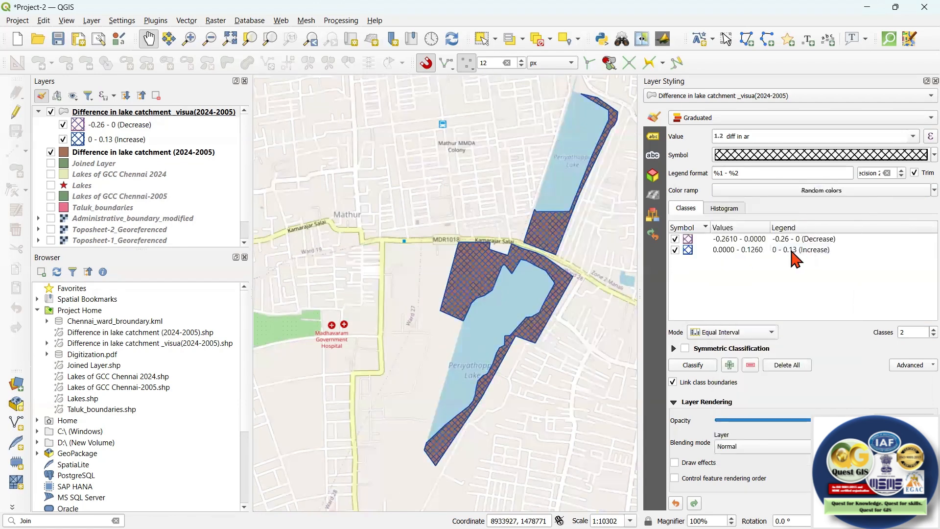
pyautogui.scroll(-2, 534, 252)
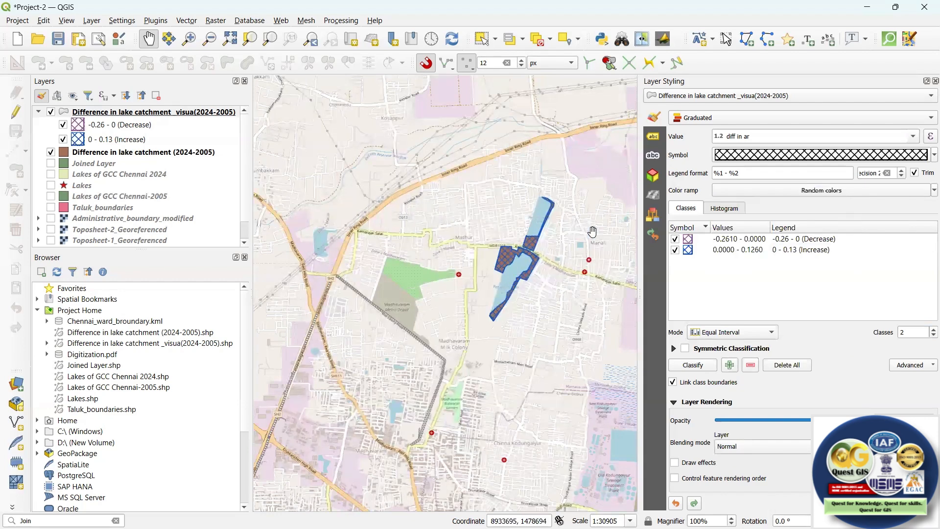
pyautogui.moveTo(507, 223); pyautogui.dragTo(549, 245)
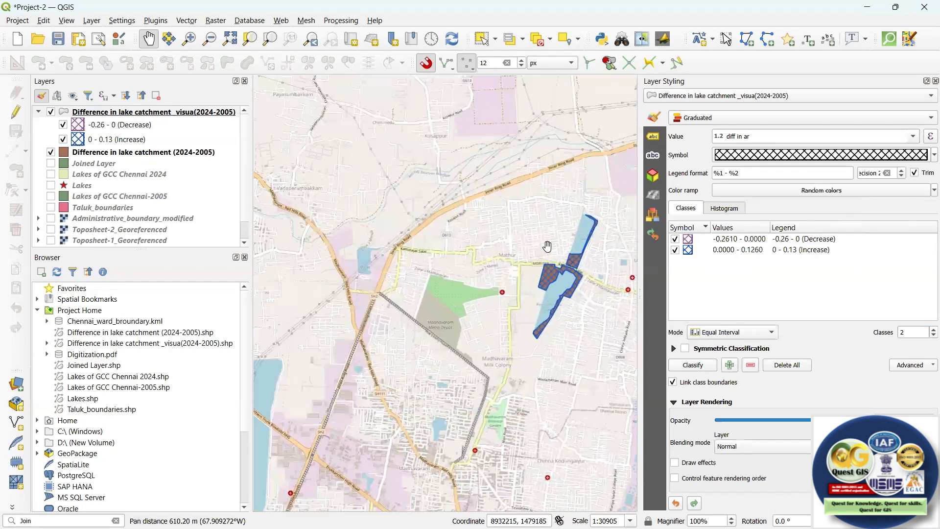
pyautogui.scroll(-2, 534, 225)
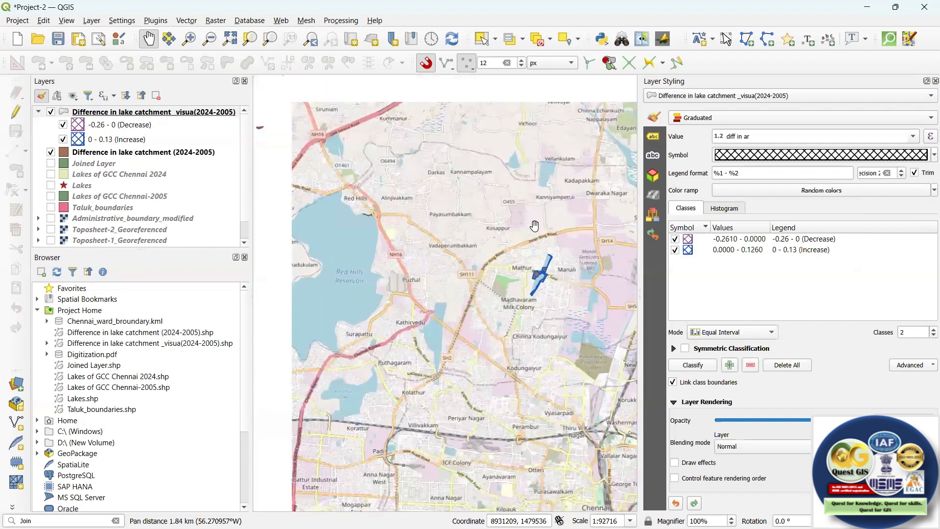
pyautogui.moveTo(534, 225); pyautogui.dragTo(571, 252)
pyautogui.scroll(-2, 444, 201)
pyautogui.scroll(2, 430, 192)
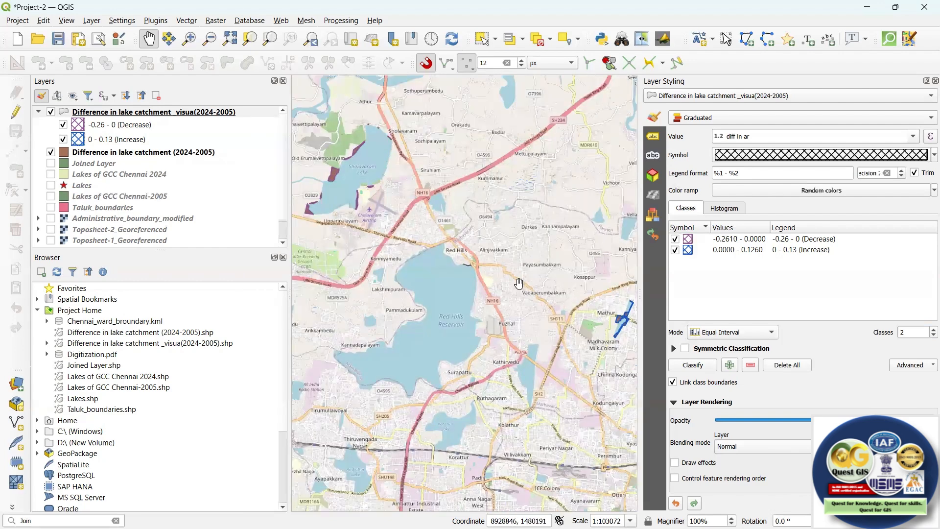
pyautogui.moveTo(573, 309); pyautogui.dragTo(566, 309)
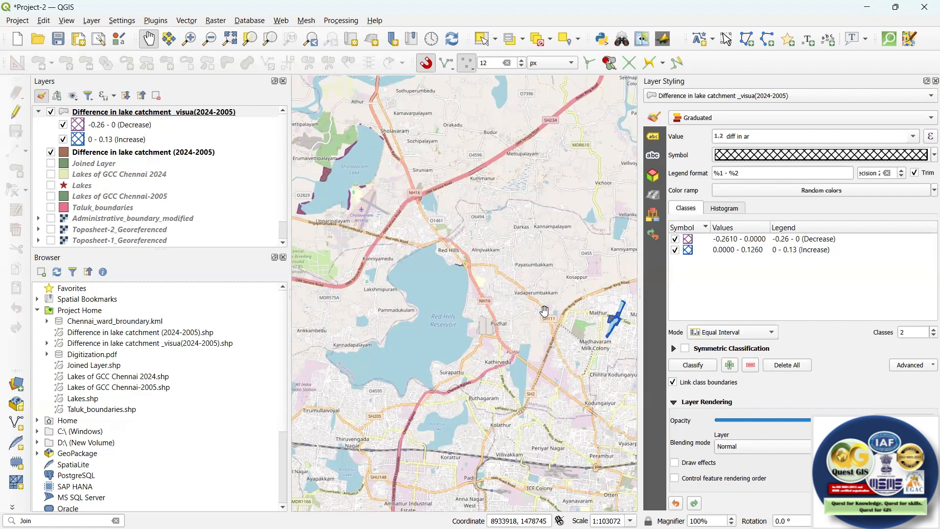
# Start exporting the features of the "Difference in lake catchment _visua(2024-2005)" layer as a GeoPackage named "Changes" in the Digitization folder.
pyautogui.rightClick(234, 113)
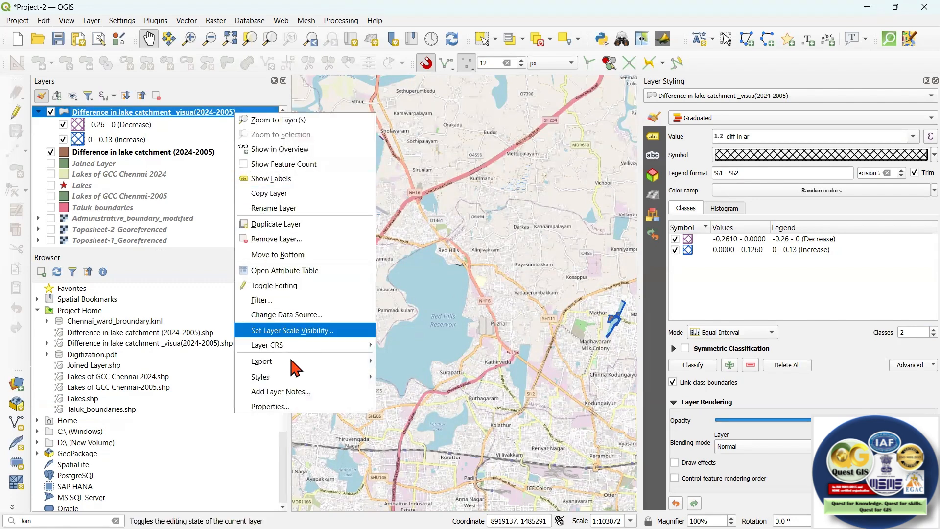
pyautogui.moveTo(294, 361)
pyautogui.click(431, 365)
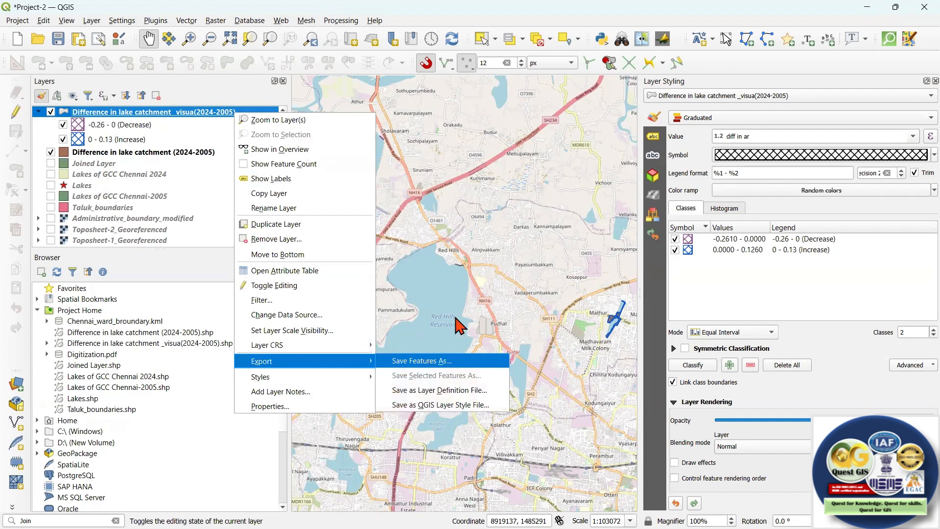
pyautogui.click(374, 101)
pyautogui.click(368, 93)
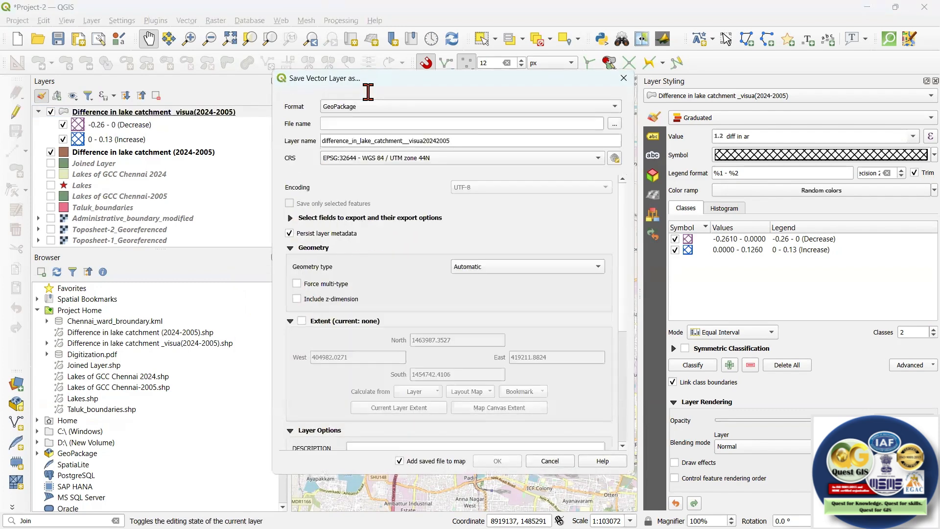
pyautogui.click(615, 126)
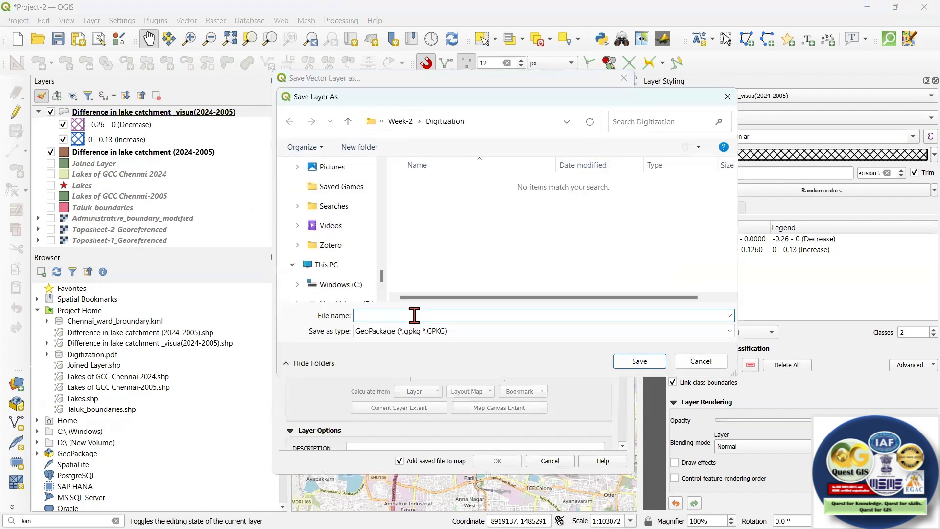
pyautogui.write('Changes')
pyautogui.click(636, 360)
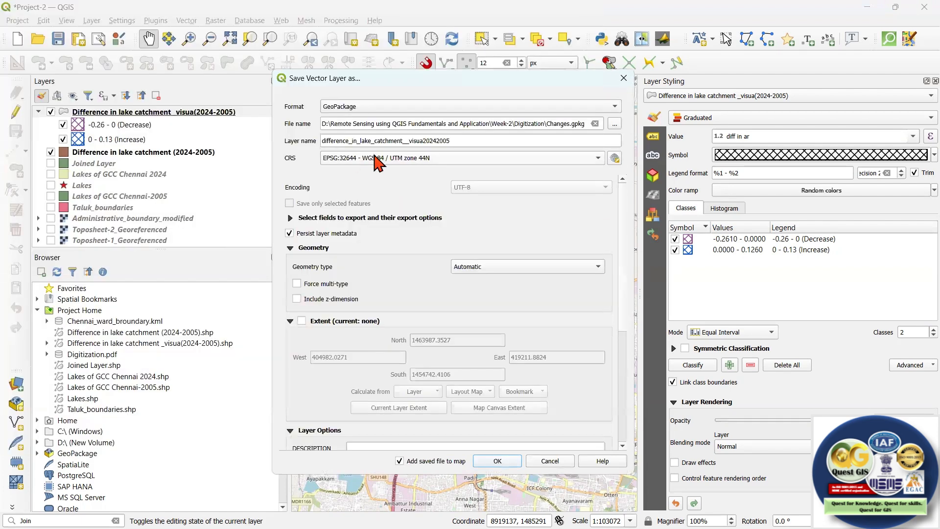
# Set the export's geometry type to Polygon and save the layer, adding it to the map.
pyautogui.click(527, 266)
pyautogui.click(517, 303)
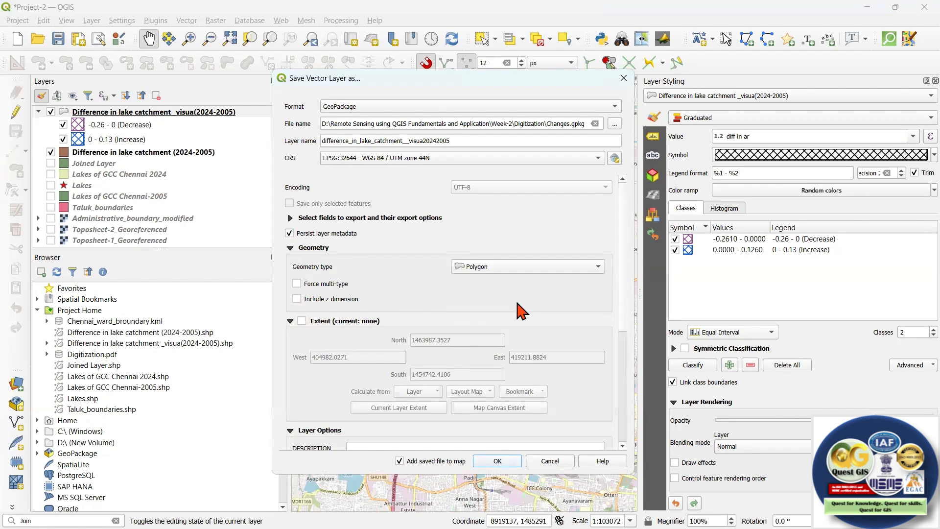
pyautogui.click(504, 460)
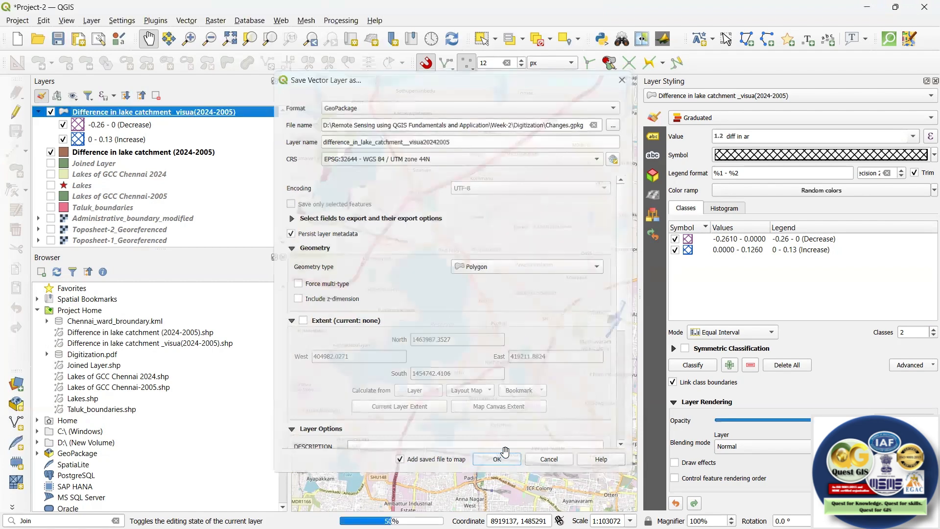